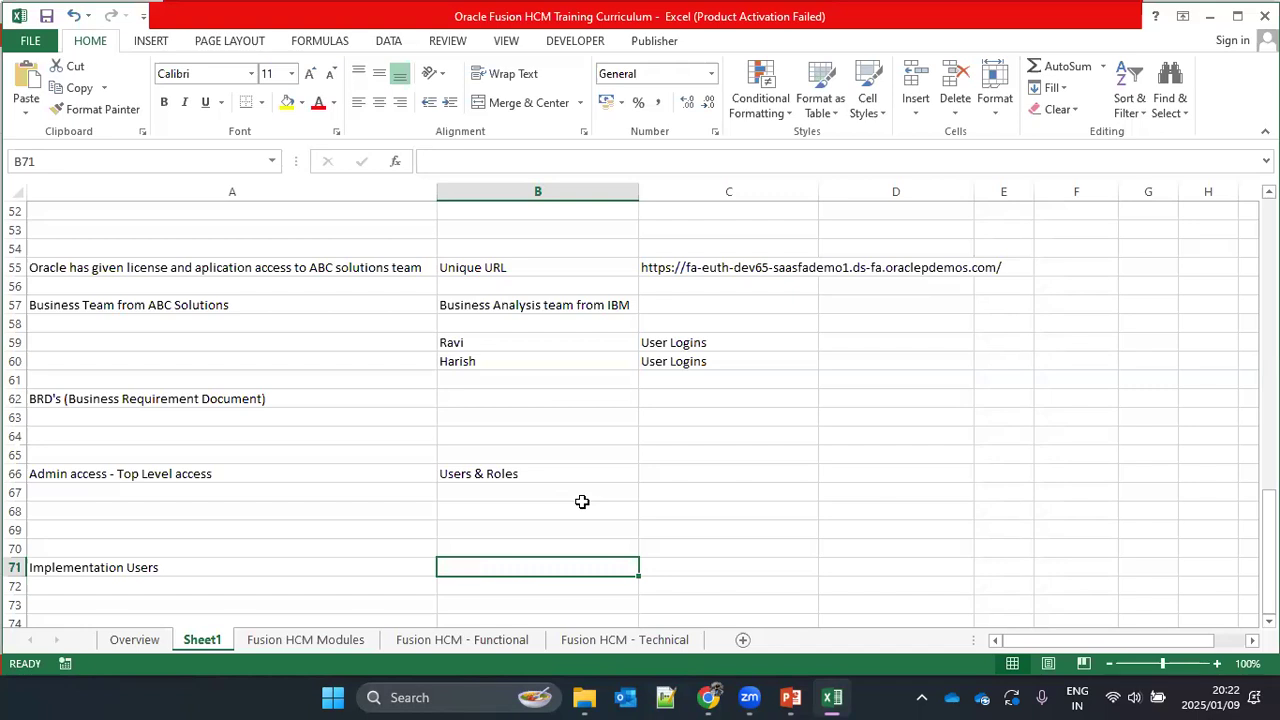
Step: Enter "Employee Users" in cell A74, three rows below the Implementation Users entry
{"action": "scroll", "coordinate": [216, 580], "scroll_direction": "down", "scroll_amount": 2}
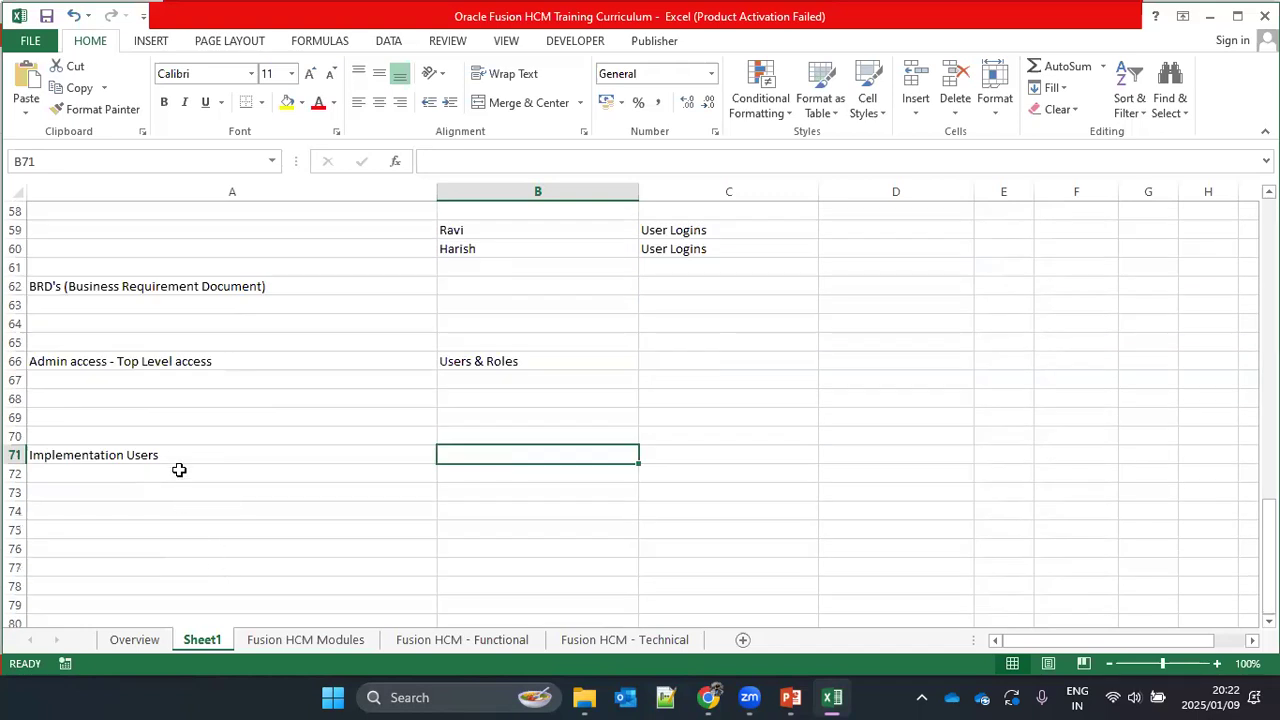
{"action": "left_click", "coordinate": [205, 513]}
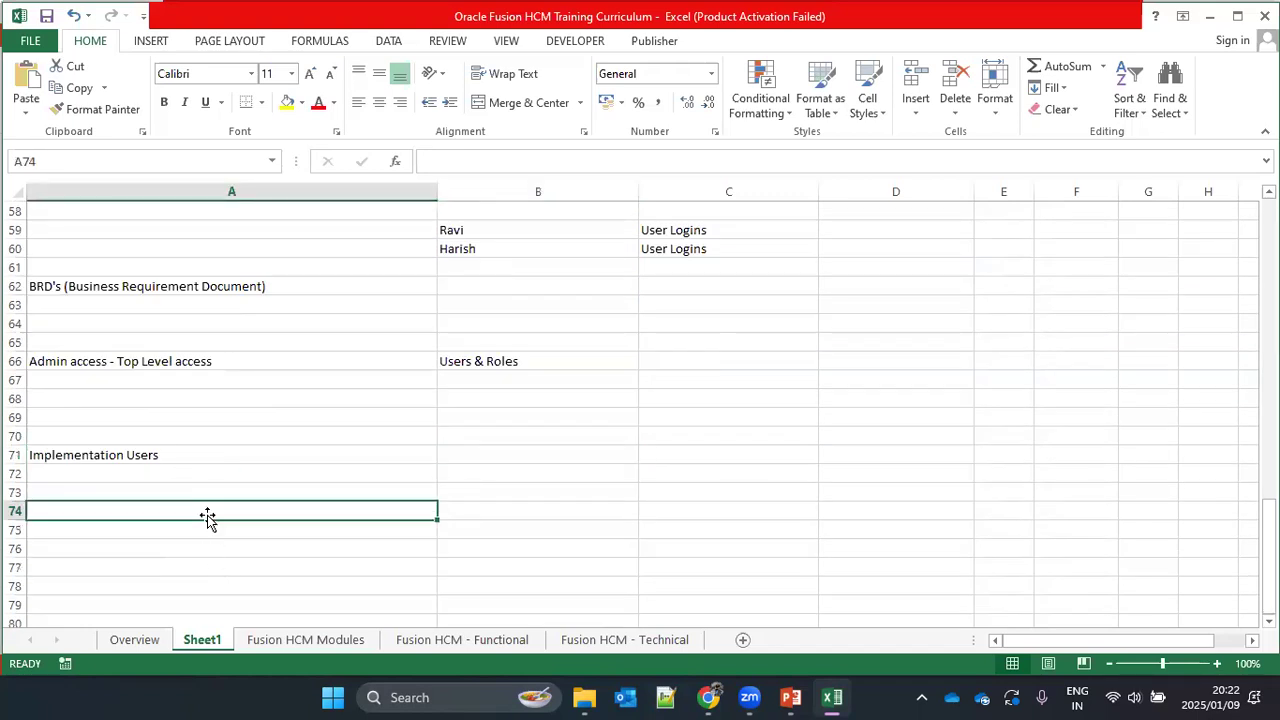
{"action": "type", "text": "Emploo"}
{"action": "key", "text": "BackSpace"}
{"action": "type", "text": "yee Usert"}
{"action": "key", "text": "BackSpace"}
{"action": "type", "text": "s"}
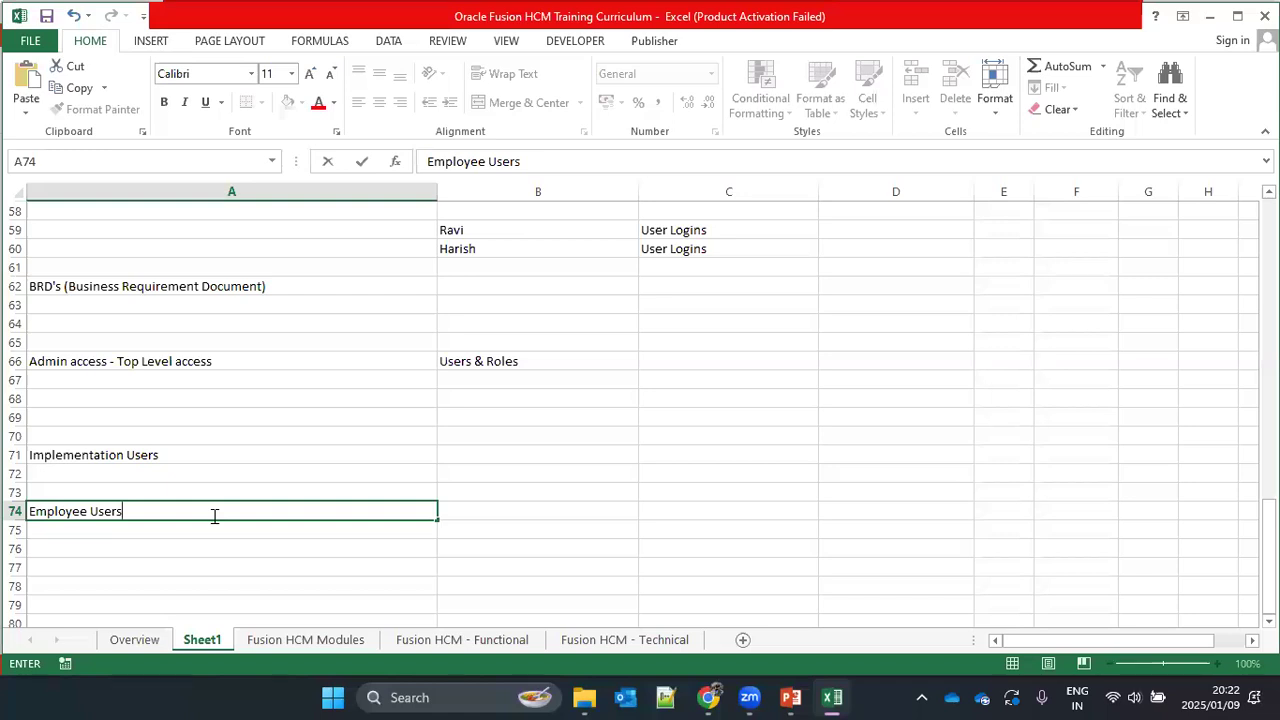
{"action": "left_click", "coordinate": [229, 455]}
{"action": "left_click", "coordinate": [542, 460]}
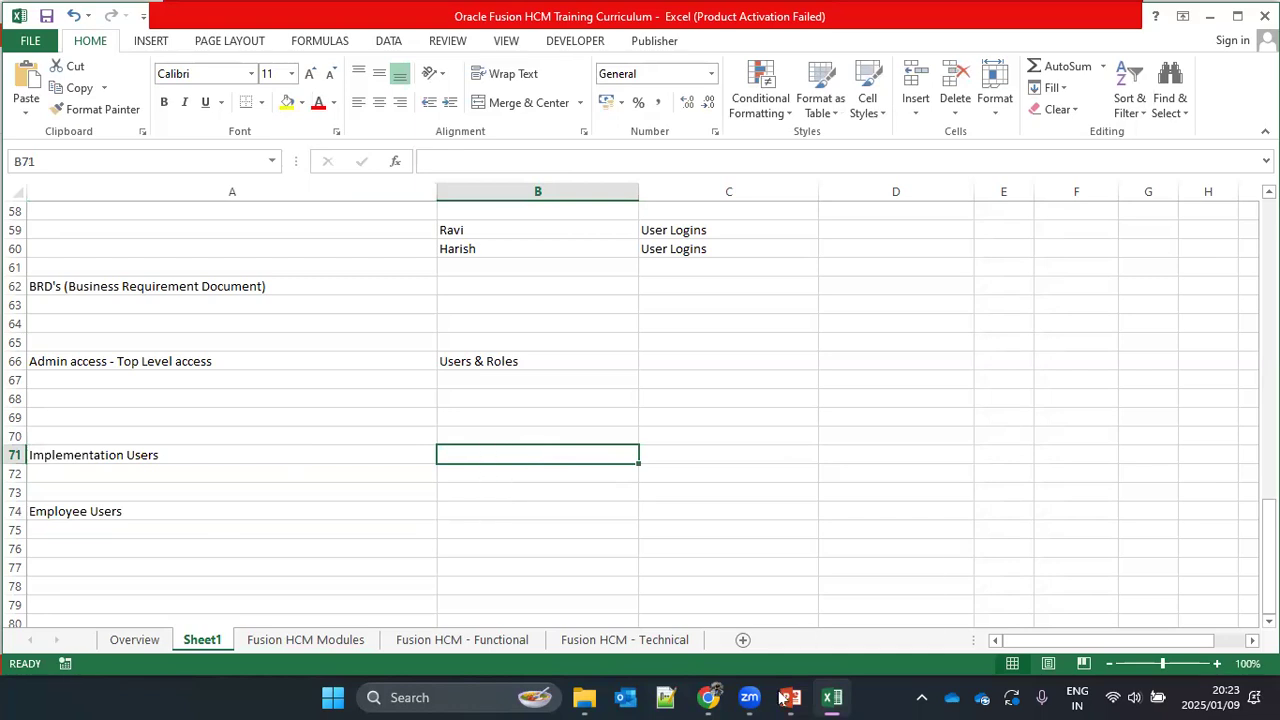
Step: Switch to the User Management & Roles presentation in PowerPoint and review the "Steps to create User" slide
{"action": "mouse_move", "coordinate": [790, 697]}
{"action": "left_click", "coordinate": [790, 600]}
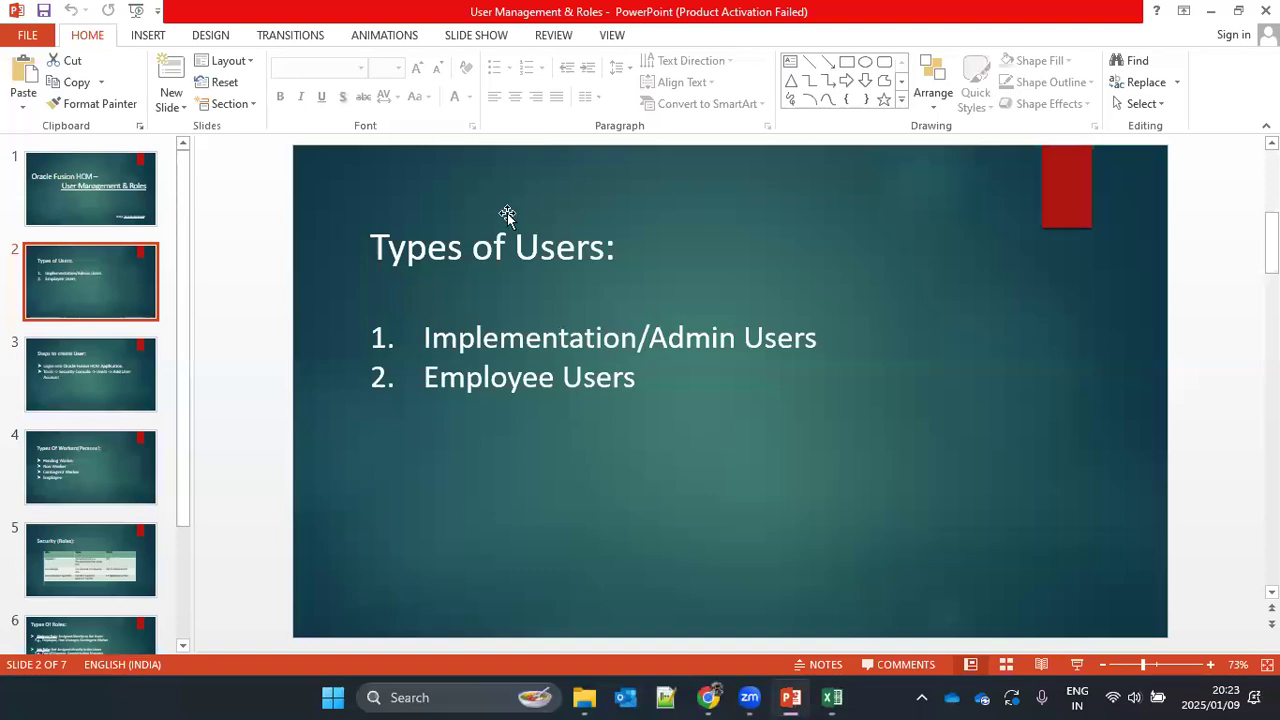
{"action": "left_click", "coordinate": [104, 382]}
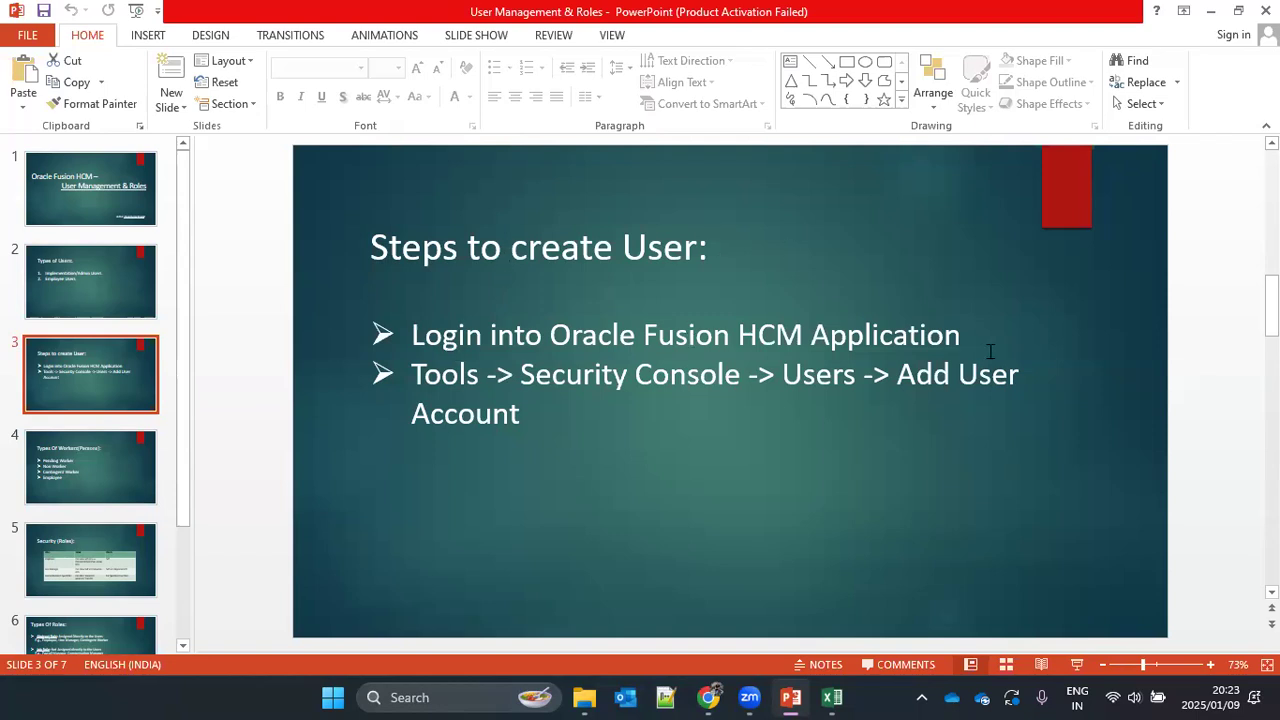
{"action": "left_click_drag", "start_coordinate": [409, 374], "coordinate": [519, 418]}
{"action": "left_click", "coordinate": [259, 430]}
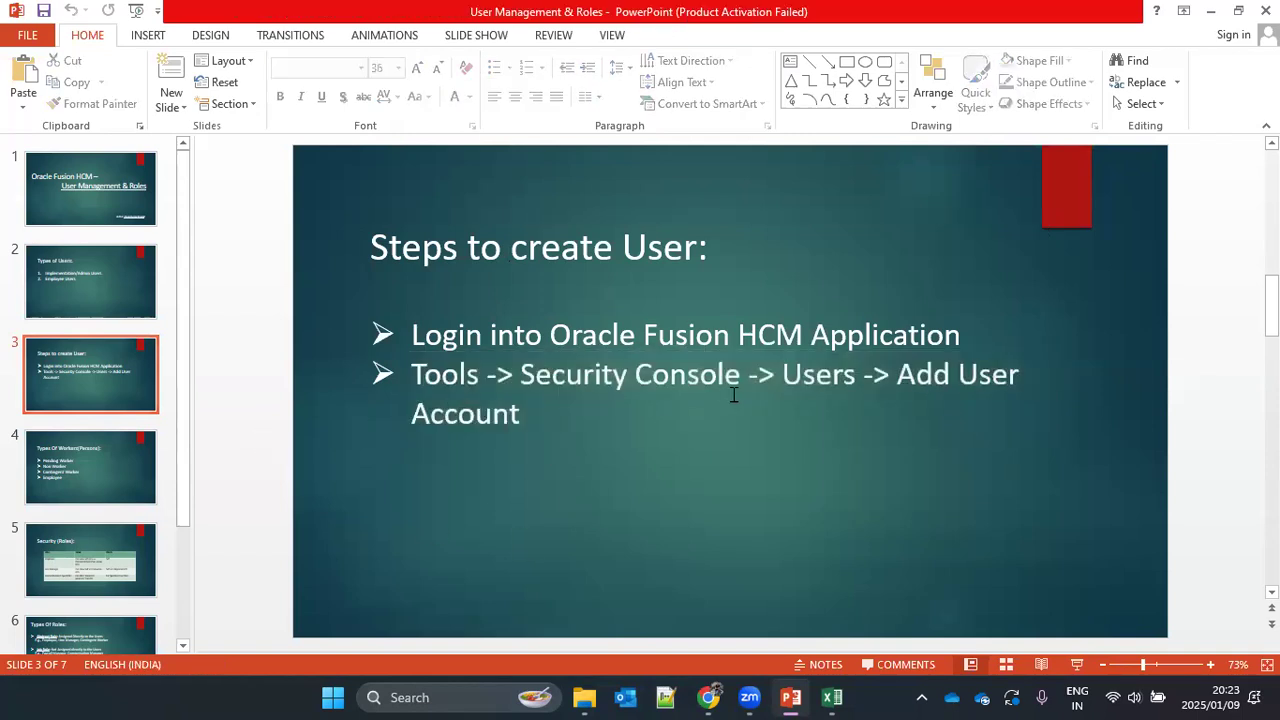
Step: Switch to the Oracle Fusion home page in Chrome, hide the bookmarks bar and maximize the window
{"action": "mouse_move", "coordinate": [707, 697]}
{"action": "left_click", "coordinate": [724, 615]}
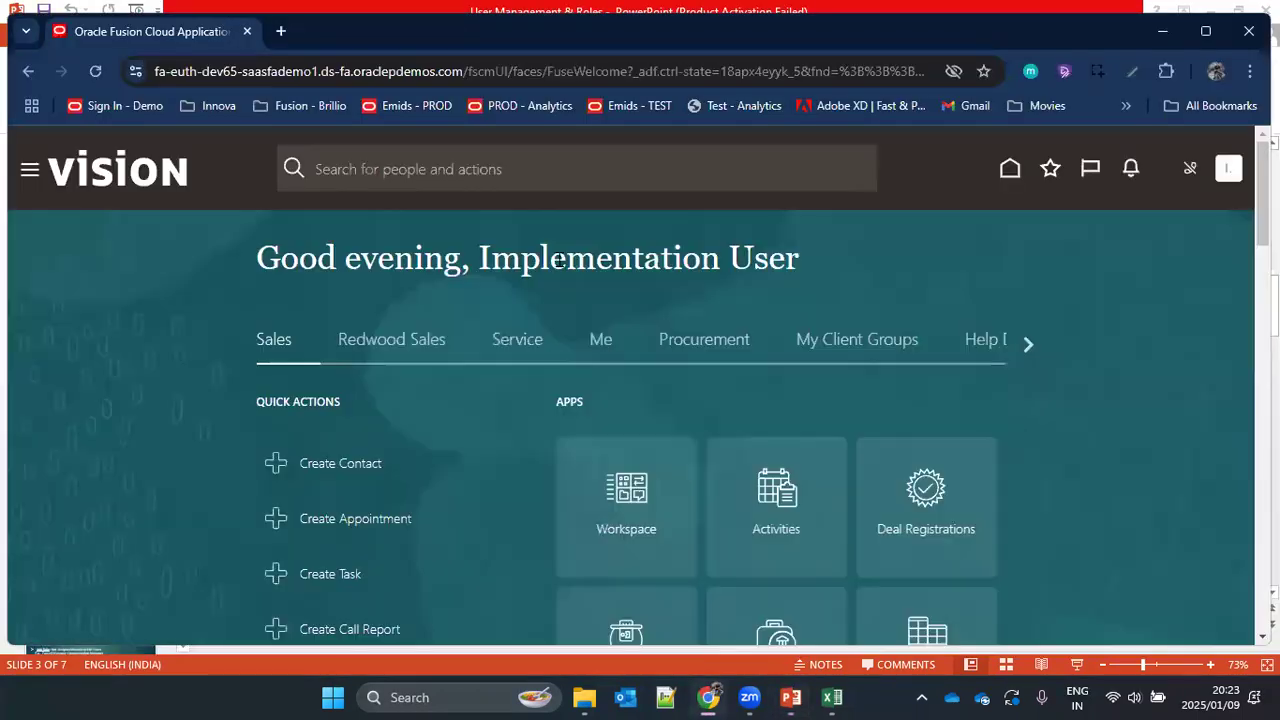
{"action": "key", "text": "ctrl+shift+b"}
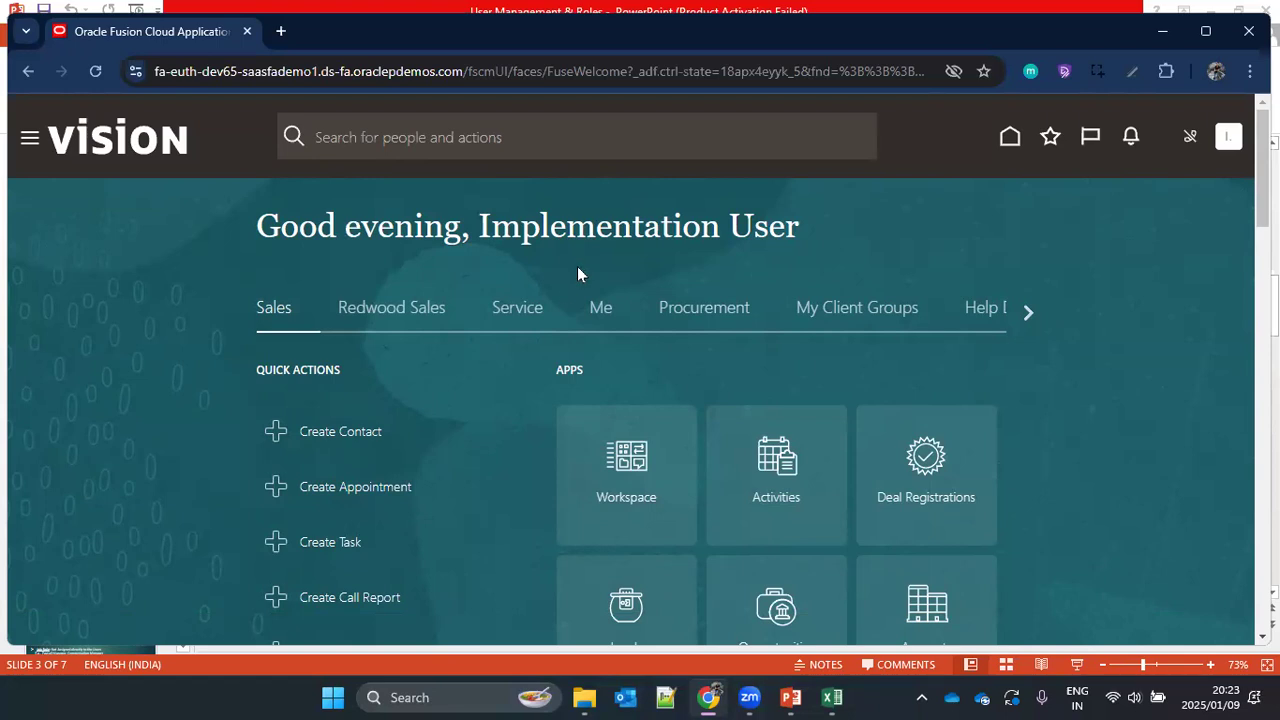
{"action": "left_click", "coordinate": [1206, 31]}
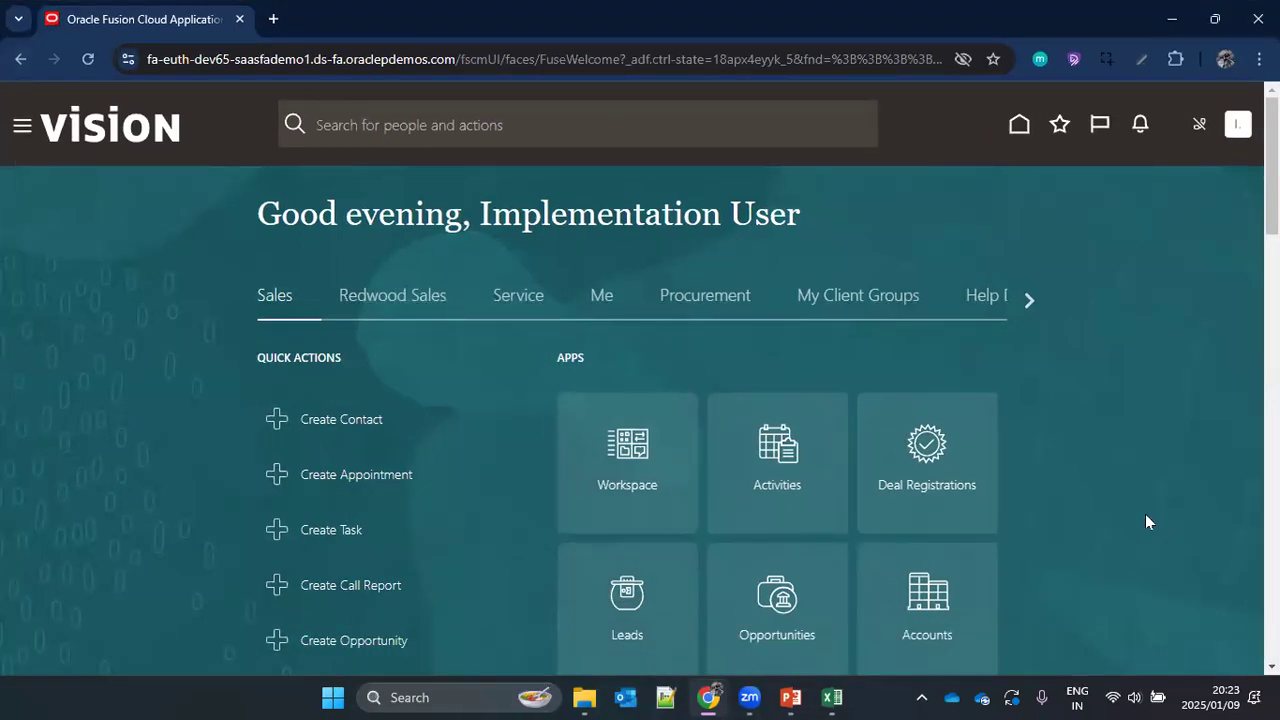
Step: Sign out of Oracle Fusion and sign back in as the implementation user with the prefilled credentials
{"action": "left_click", "coordinate": [1238, 125]}
{"action": "left_click", "coordinate": [1205, 170]}
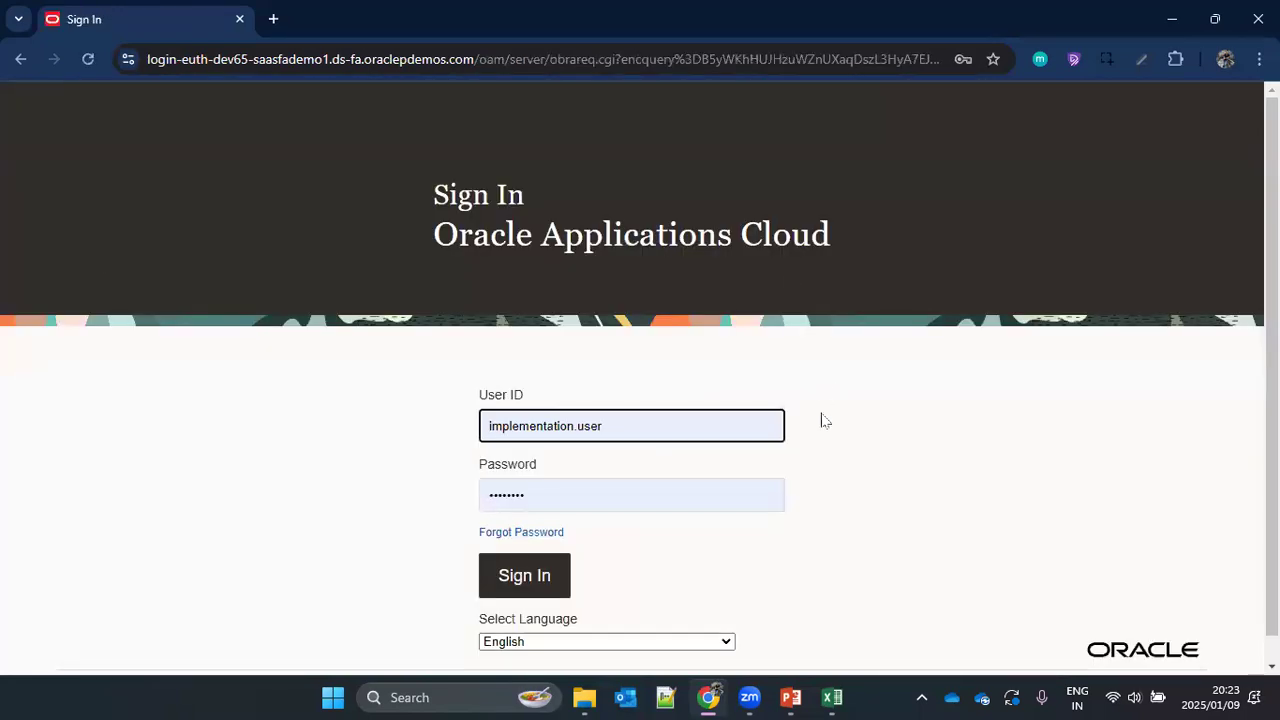
{"action": "scroll", "coordinate": [820, 420], "scroll_direction": "down", "scroll_amount": 1}
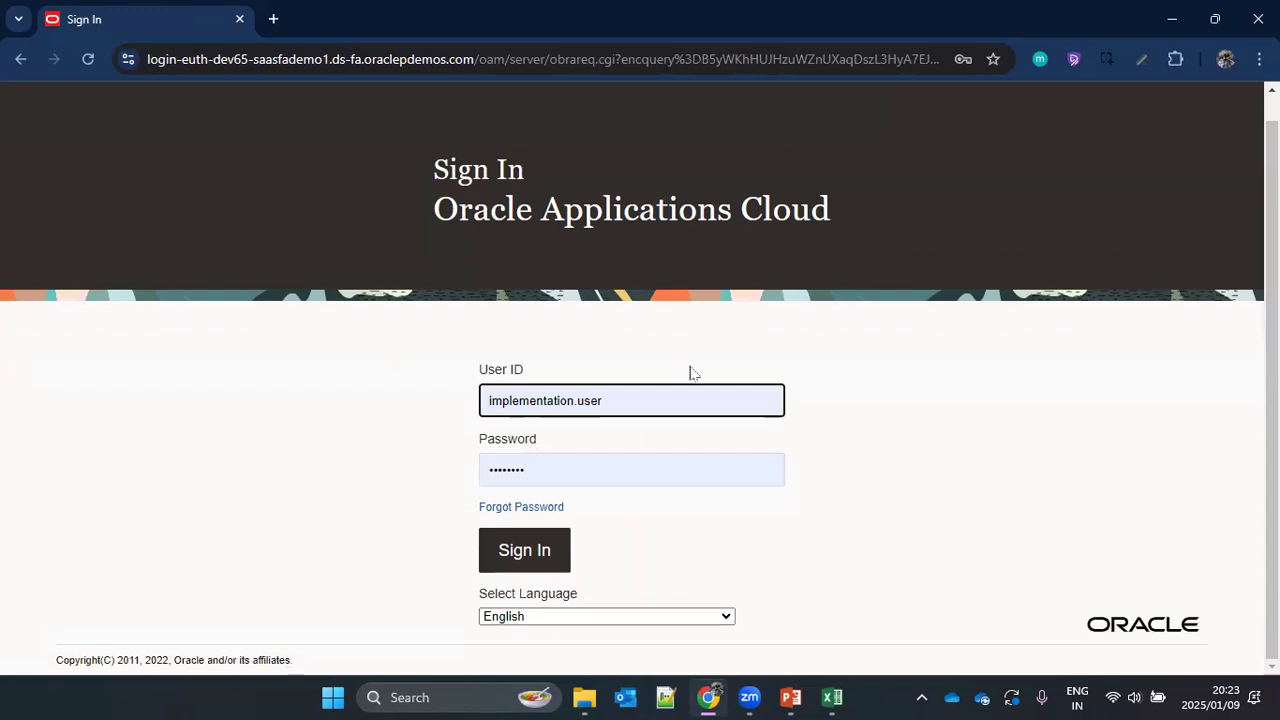
{"action": "left_click", "coordinate": [530, 558]}
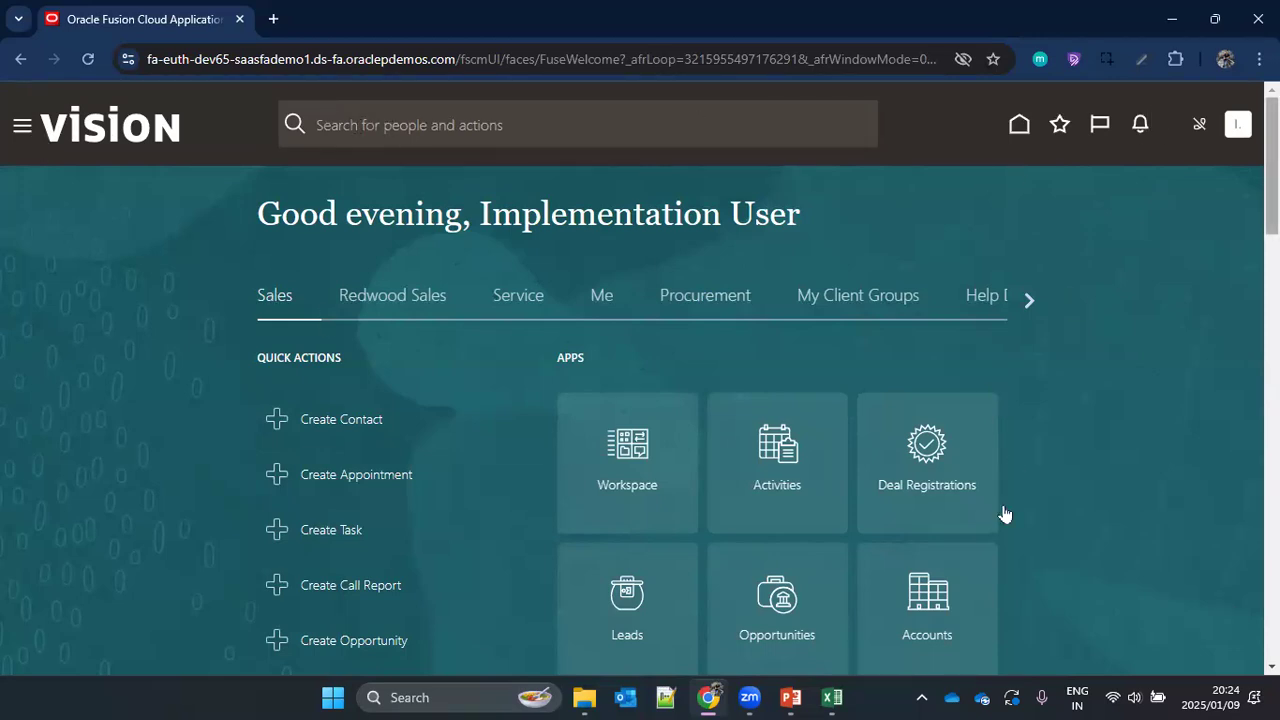
Step: Look through the home page's app groups from Redwood Sales to Procurement
{"action": "left_click", "coordinate": [395, 300]}
{"action": "left_click", "coordinate": [528, 297]}
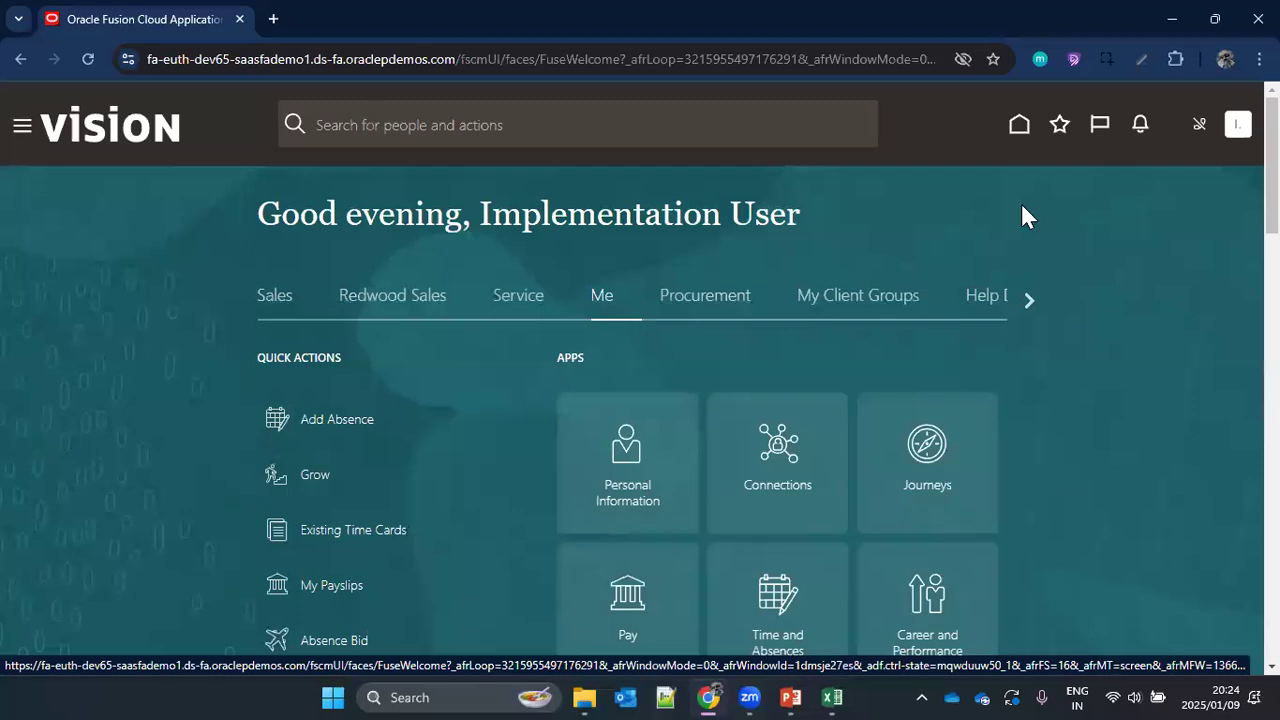
{"action": "left_click", "coordinate": [678, 302]}
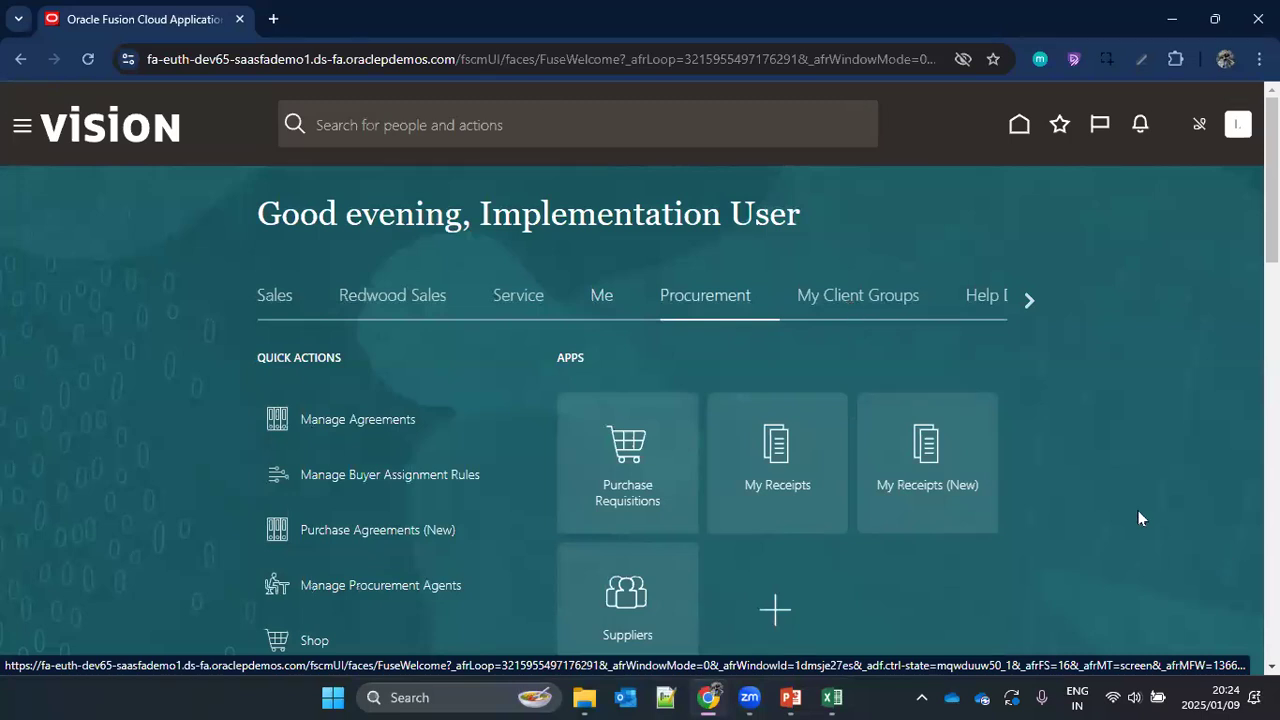
Step: Find the Tools group among the home page's app groups and display its apps
{"action": "left_click", "coordinate": [1029, 305]}
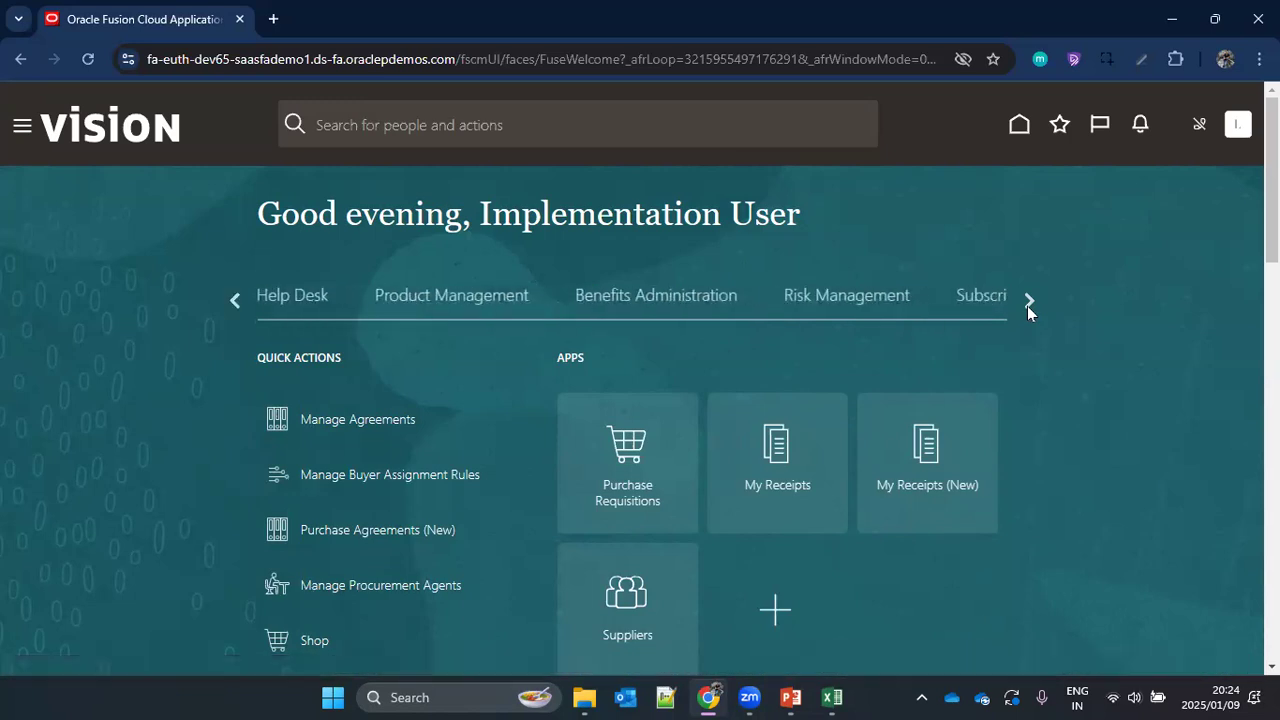
{"action": "left_click", "coordinate": [1027, 306]}
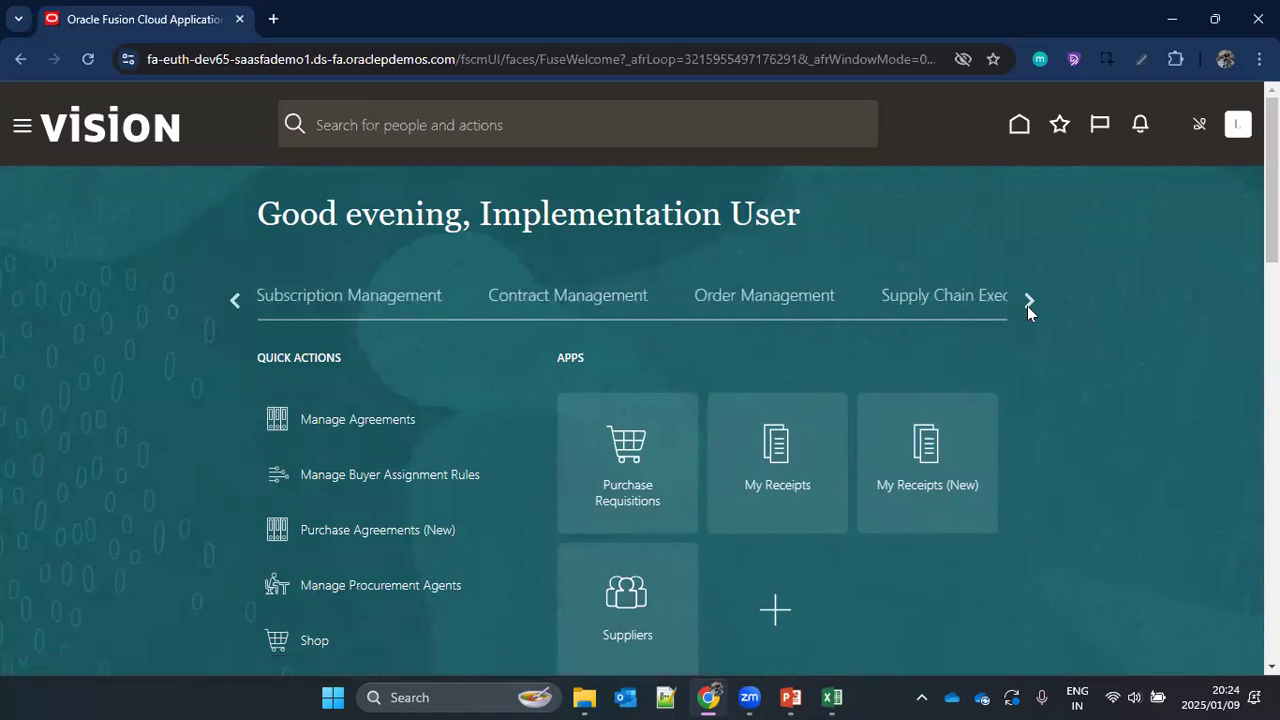
{"action": "left_click", "coordinate": [235, 302]}
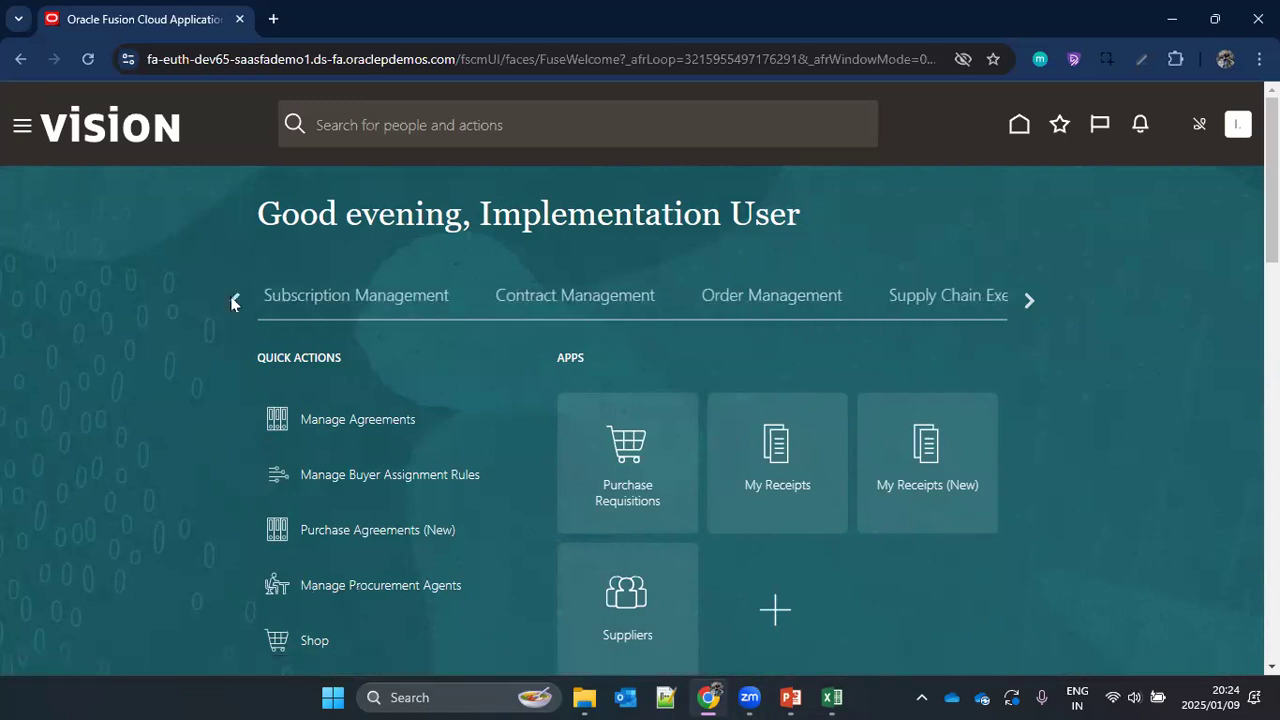
{"action": "left_click", "coordinate": [1031, 299]}
{"action": "left_click", "coordinate": [1033, 302]}
{"action": "left_click", "coordinate": [1033, 302]}
{"action": "left_click", "coordinate": [1033, 302]}
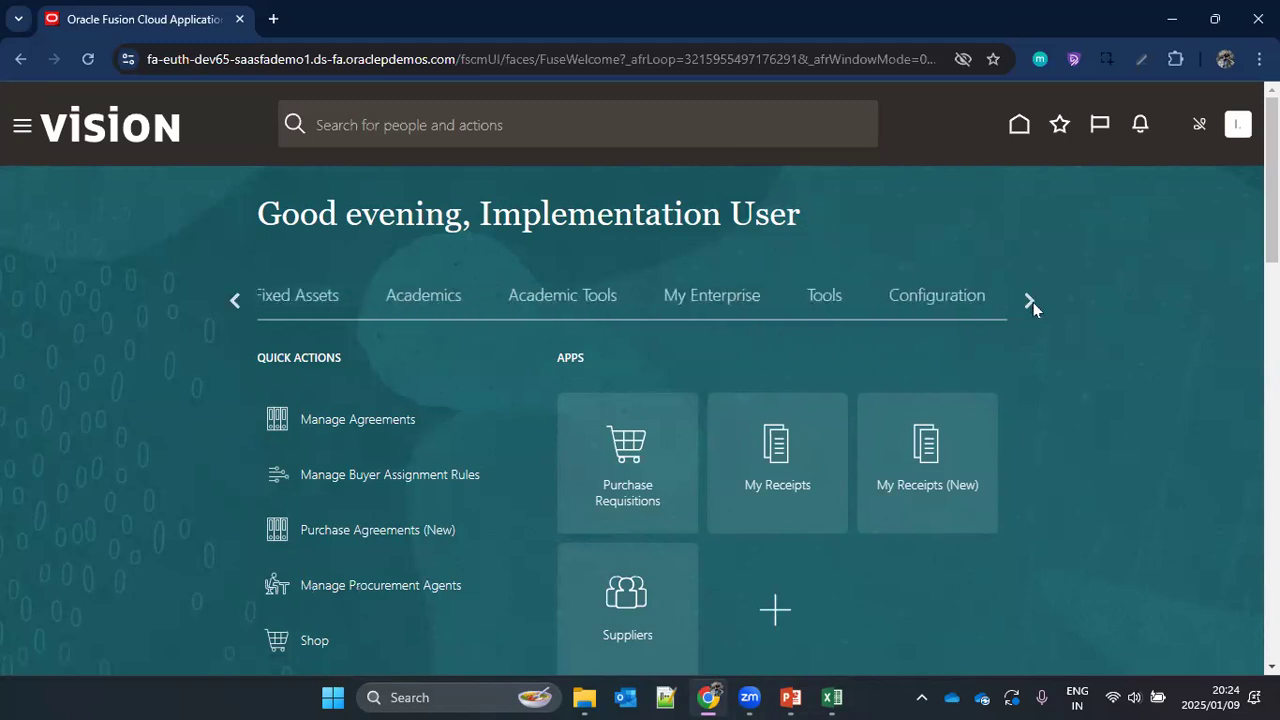
{"action": "left_click", "coordinate": [820, 306]}
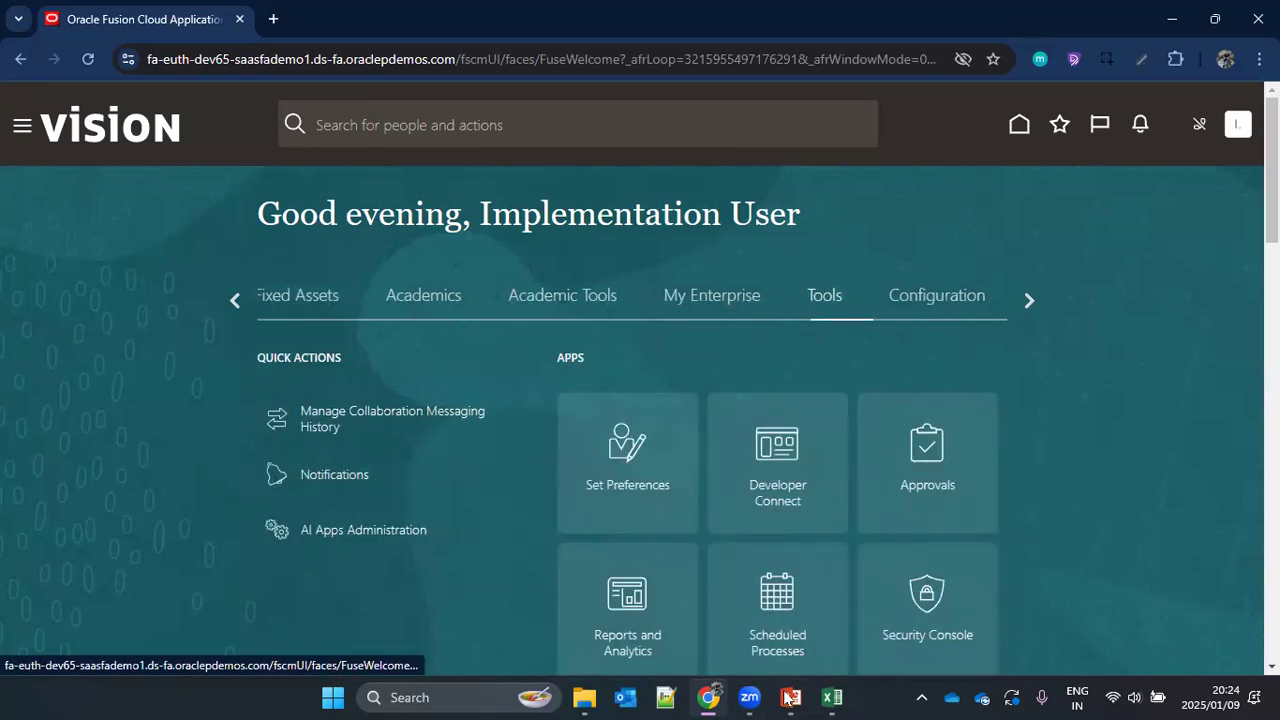
Step: Check the user-creation navigation path on the PowerPoint slide, then return to Oracle Fusion
{"action": "mouse_move", "coordinate": [790, 697]}
{"action": "left_click", "coordinate": [800, 604]}
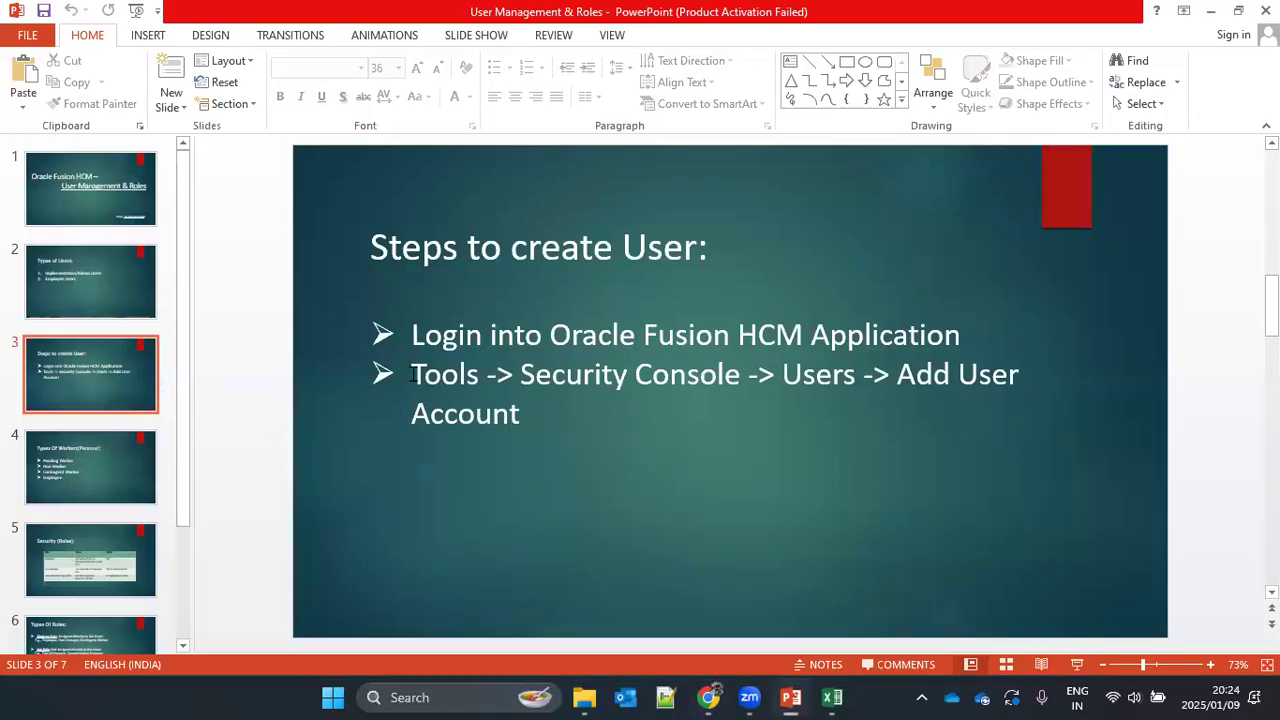
{"action": "left_click_drag", "start_coordinate": [522, 373], "coordinate": [864, 375]}
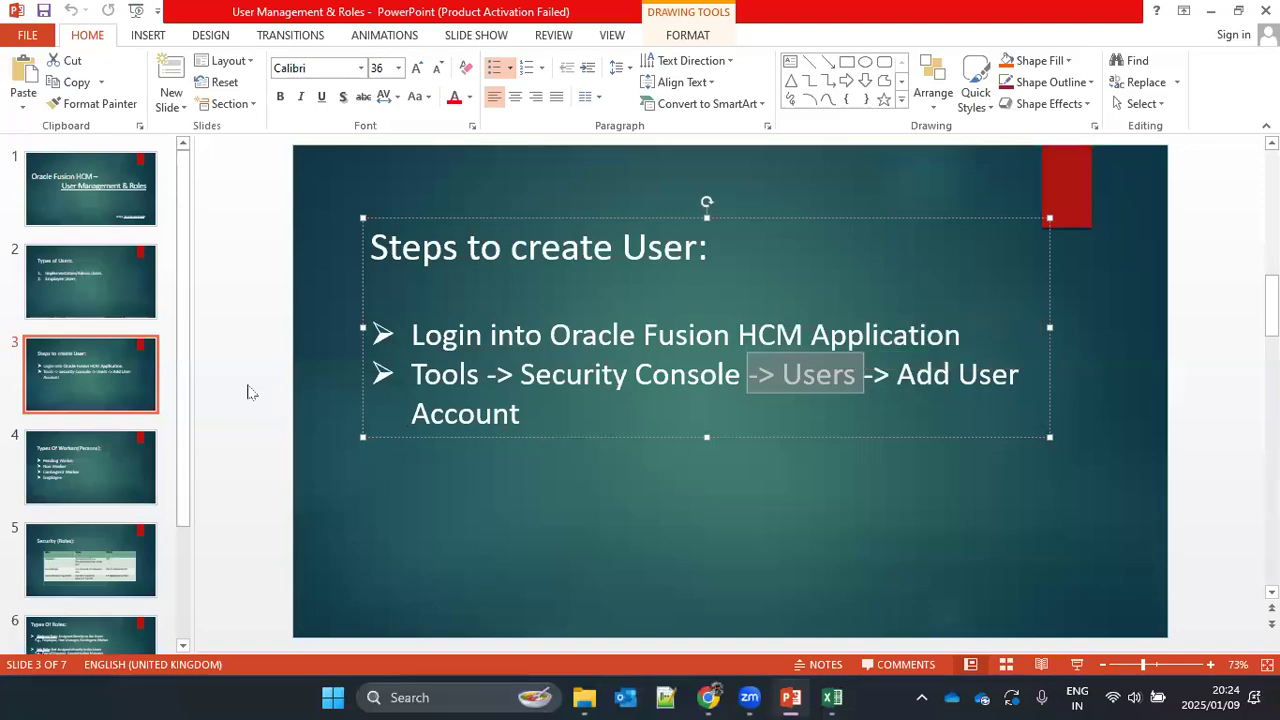
{"action": "left_click", "coordinate": [349, 378]}
{"action": "left_click", "coordinate": [1210, 11]}
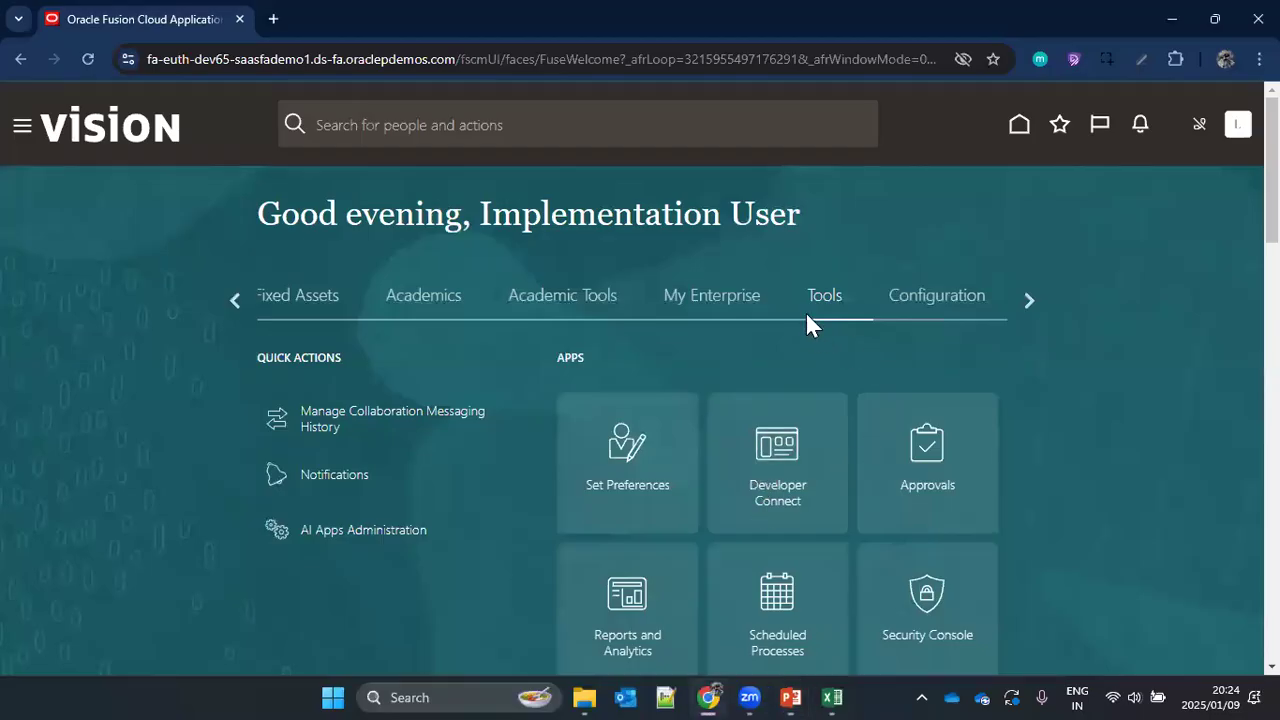
Step: Open the Users area of the Security Console and start adding a user account
{"action": "scroll", "coordinate": [988, 394], "scroll_direction": "down", "scroll_amount": 2}
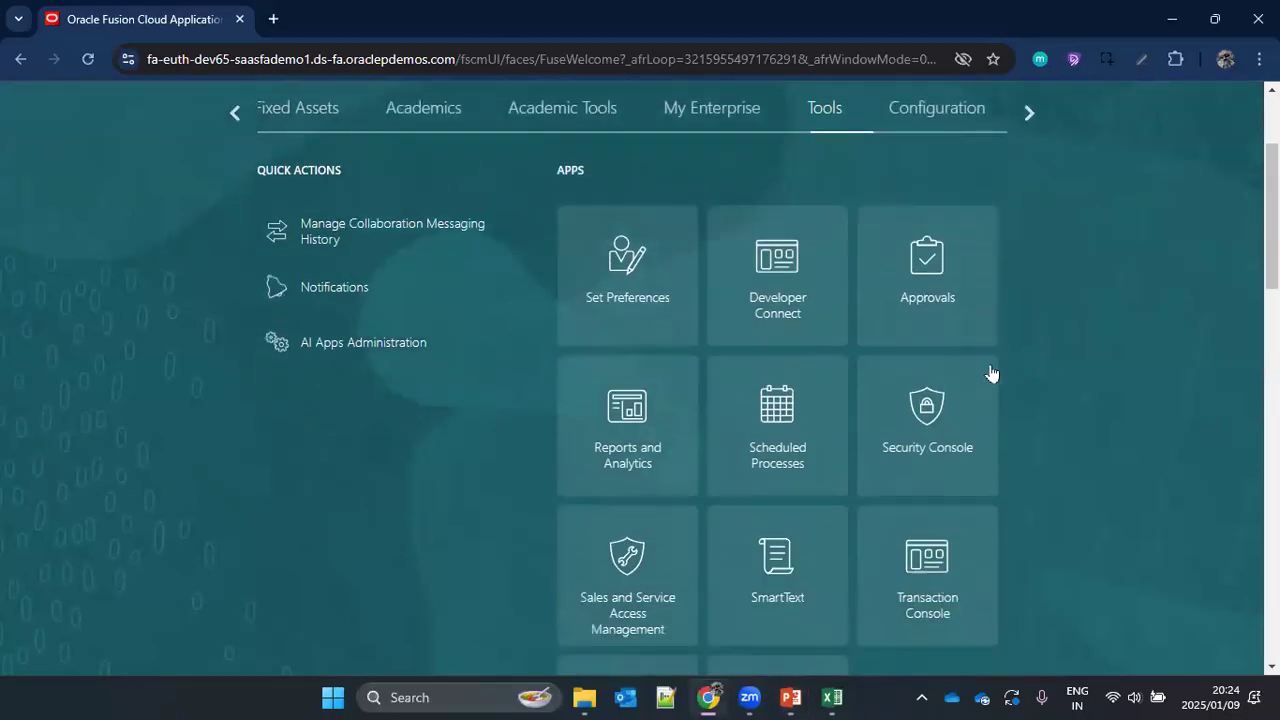
{"action": "left_click", "coordinate": [915, 415]}
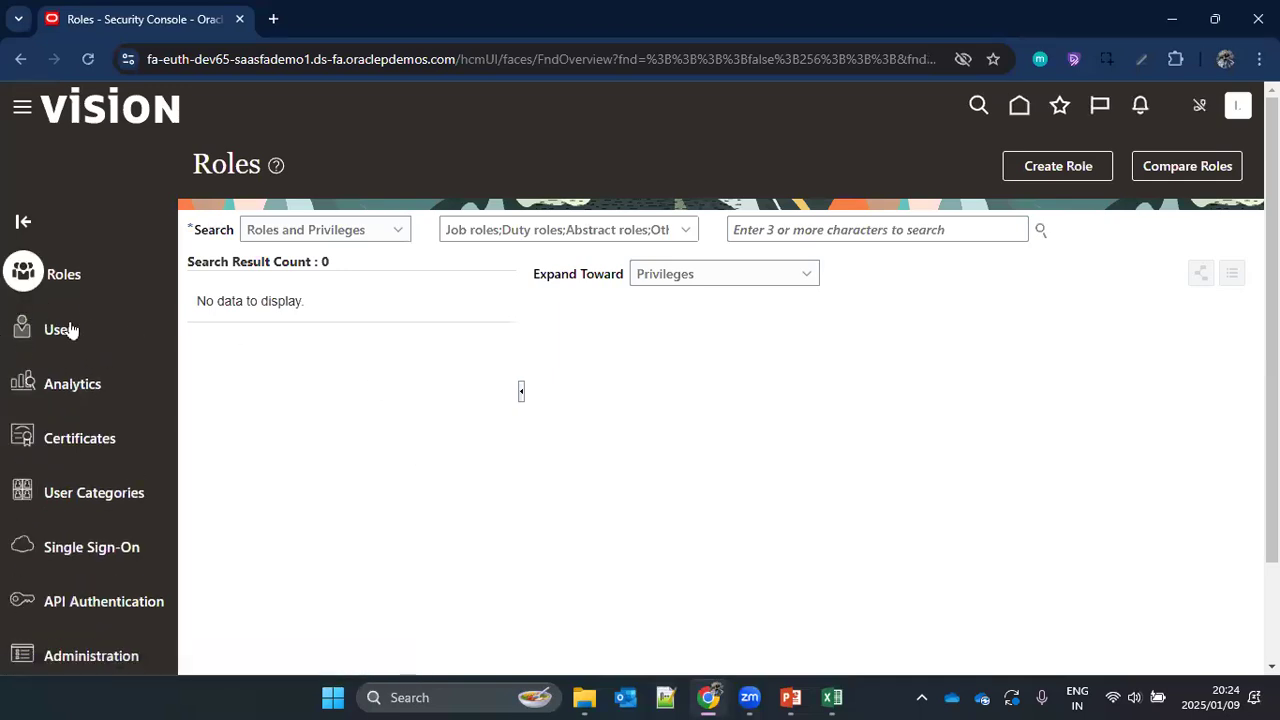
{"action": "left_click", "coordinate": [30, 335]}
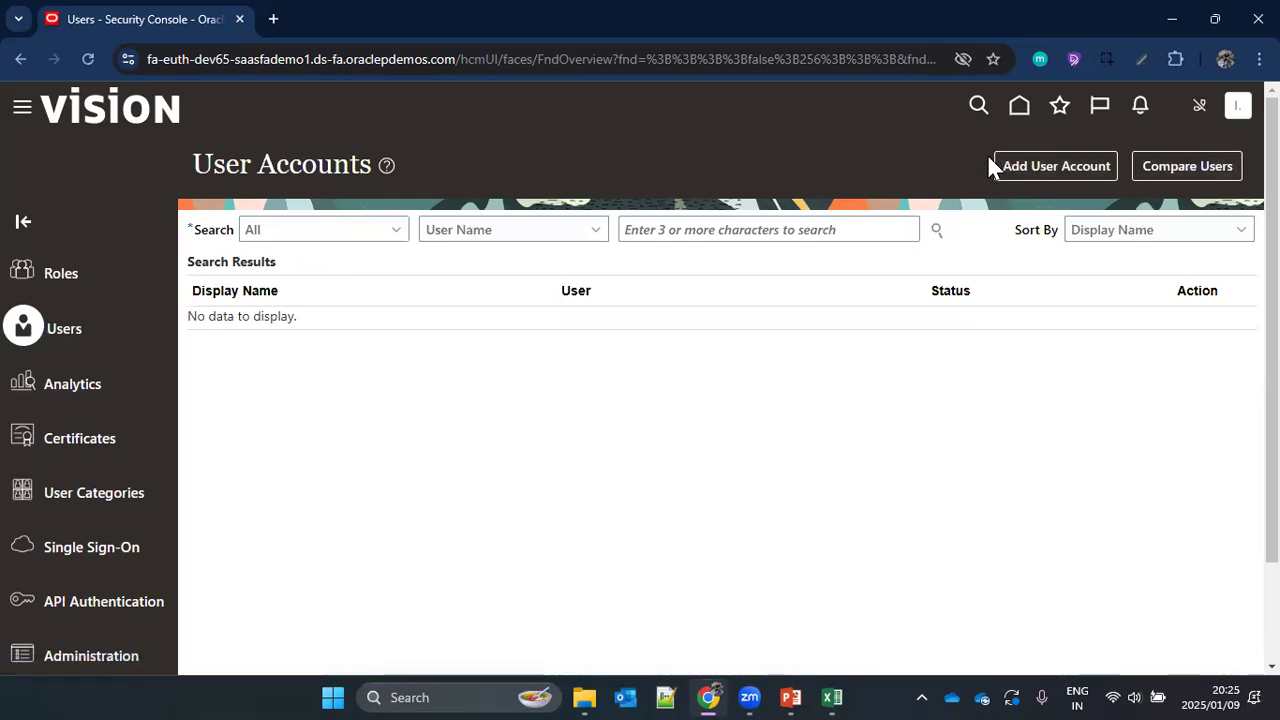
{"action": "left_click", "coordinate": [1057, 167]}
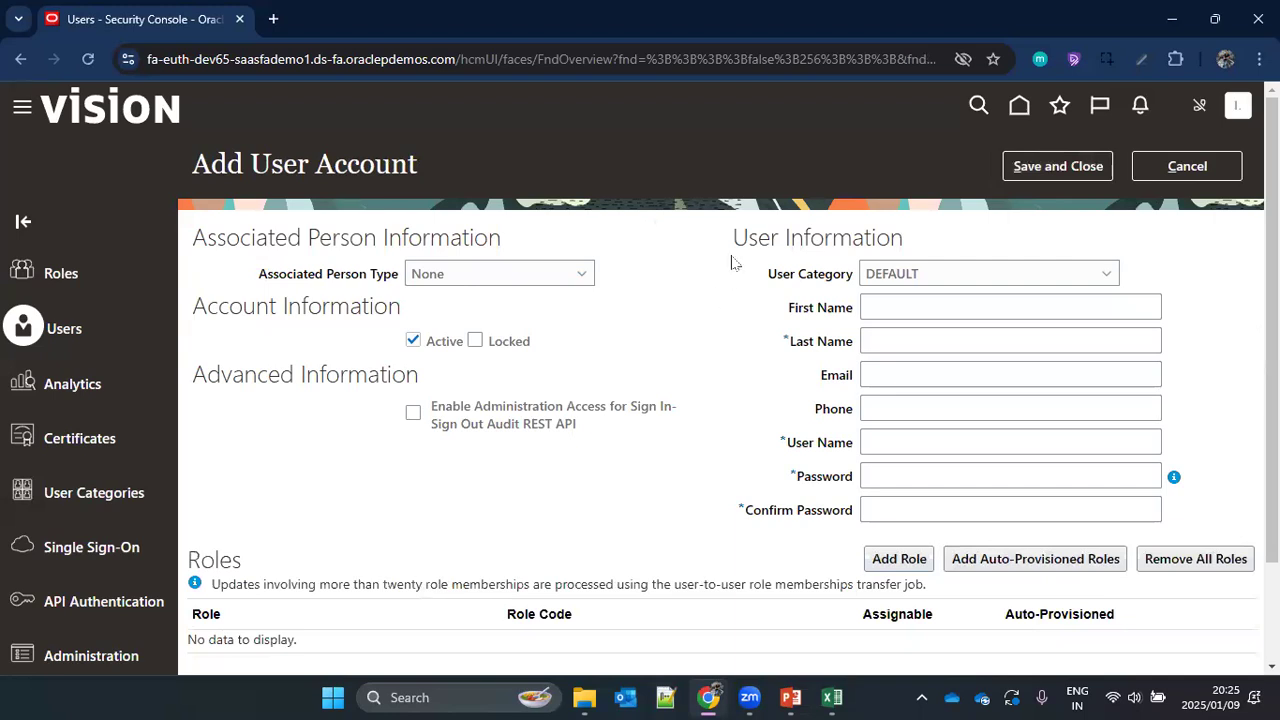
Step: Review the User Information fields and choose DEFAULT as the new account's user category
{"action": "left_click_drag", "start_coordinate": [981, 238], "coordinate": [965, 226]}
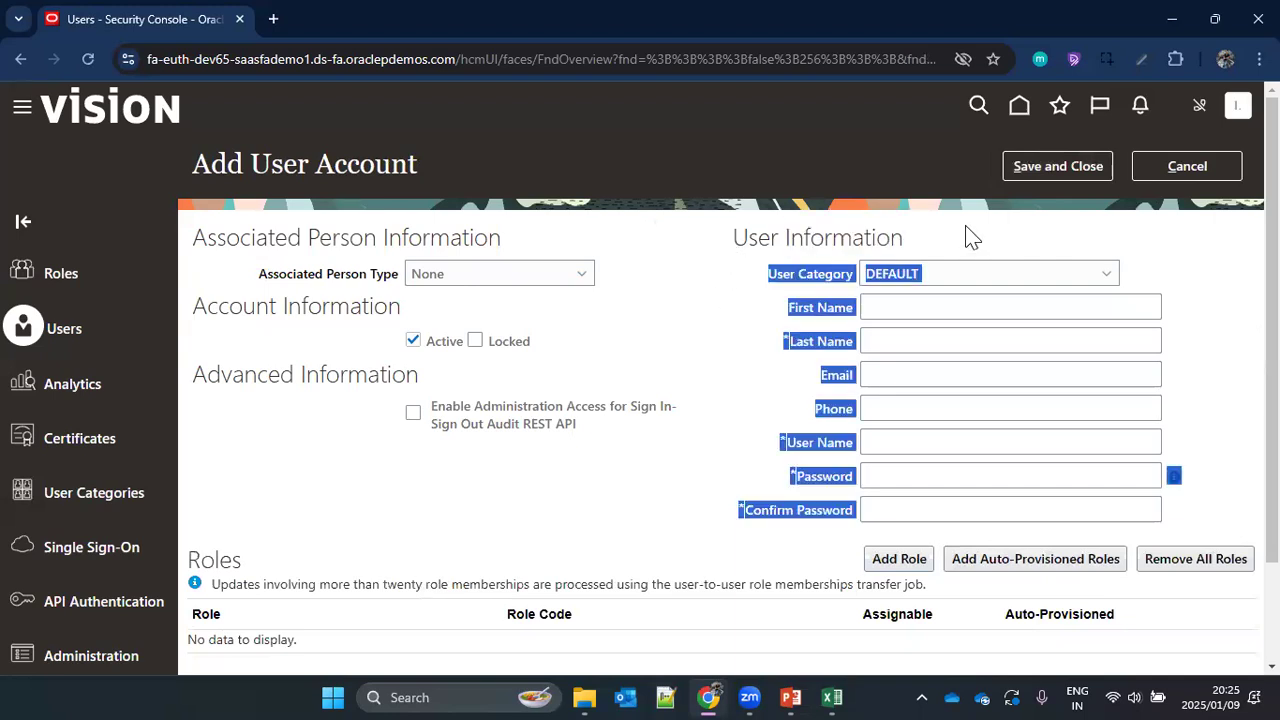
{"action": "left_click", "coordinate": [731, 301]}
{"action": "left_click_drag", "start_coordinate": [770, 276], "coordinate": [858, 277]}
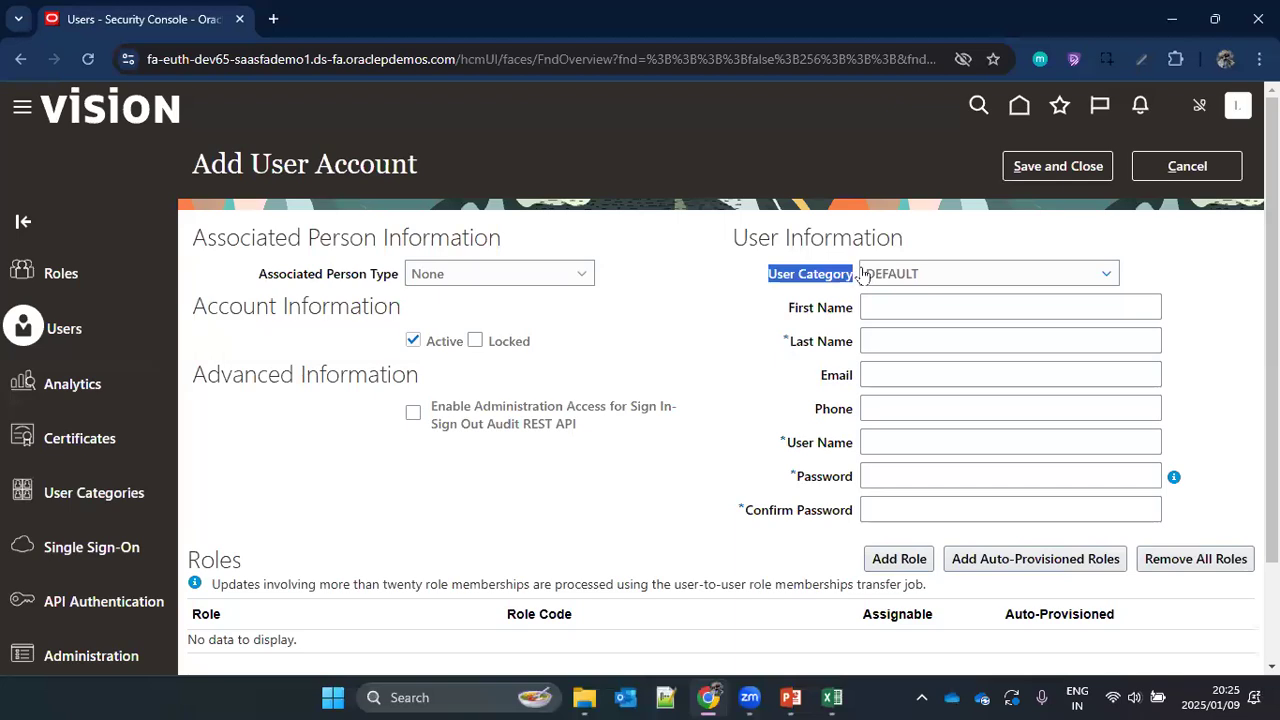
{"action": "left_click", "coordinate": [962, 277]}
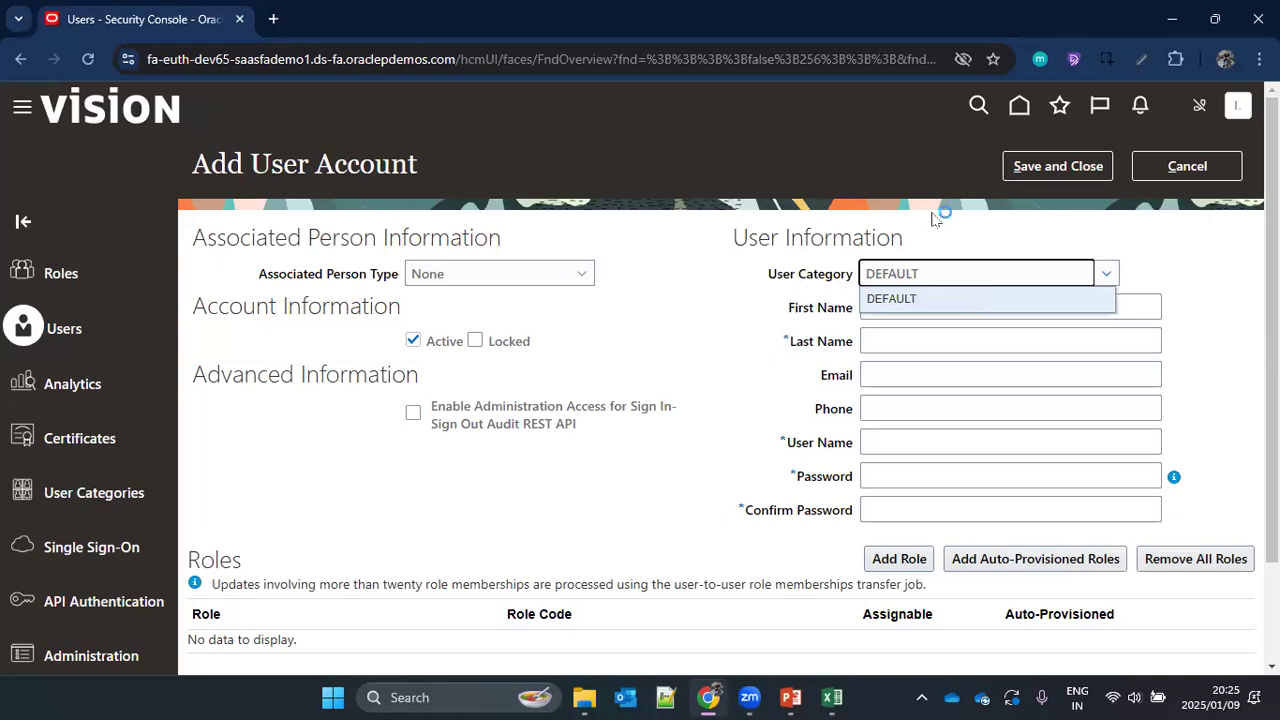
{"action": "left_click", "coordinate": [915, 310]}
Step: Enter the new user's first name in the User Information section
{"action": "left_click", "coordinate": [900, 307]}
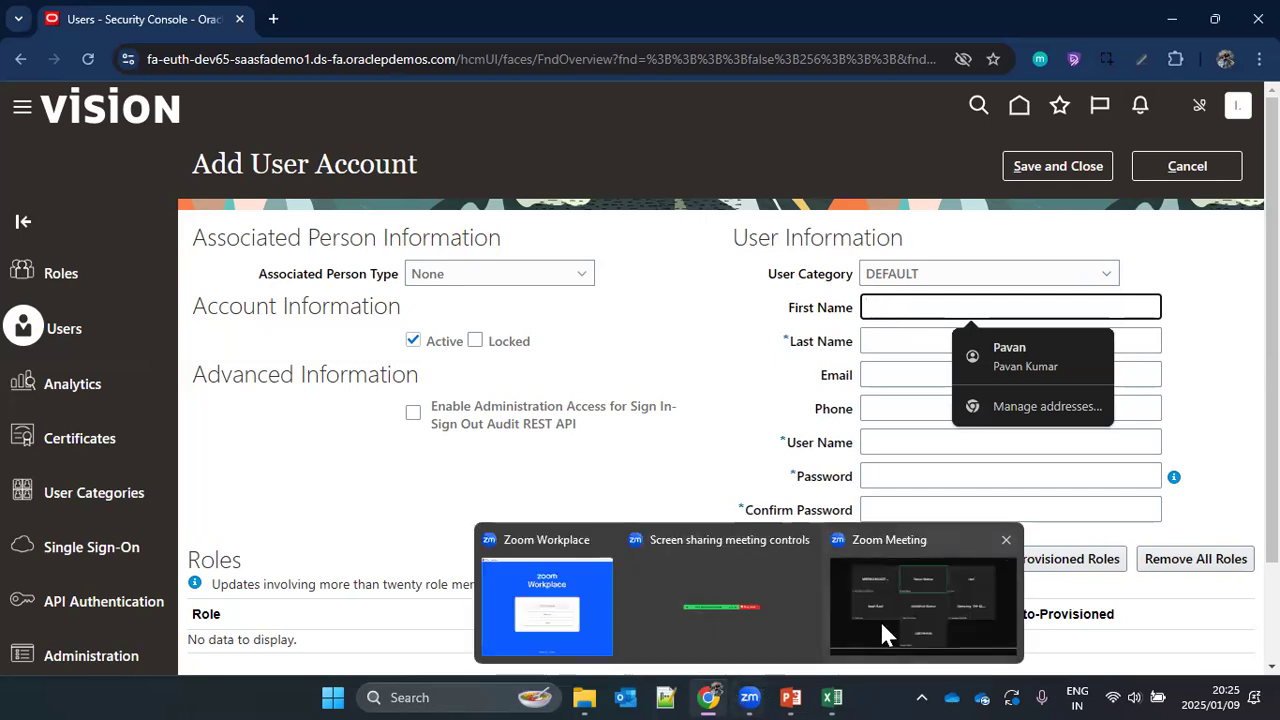
{"action": "left_click", "coordinate": [886, 634]}
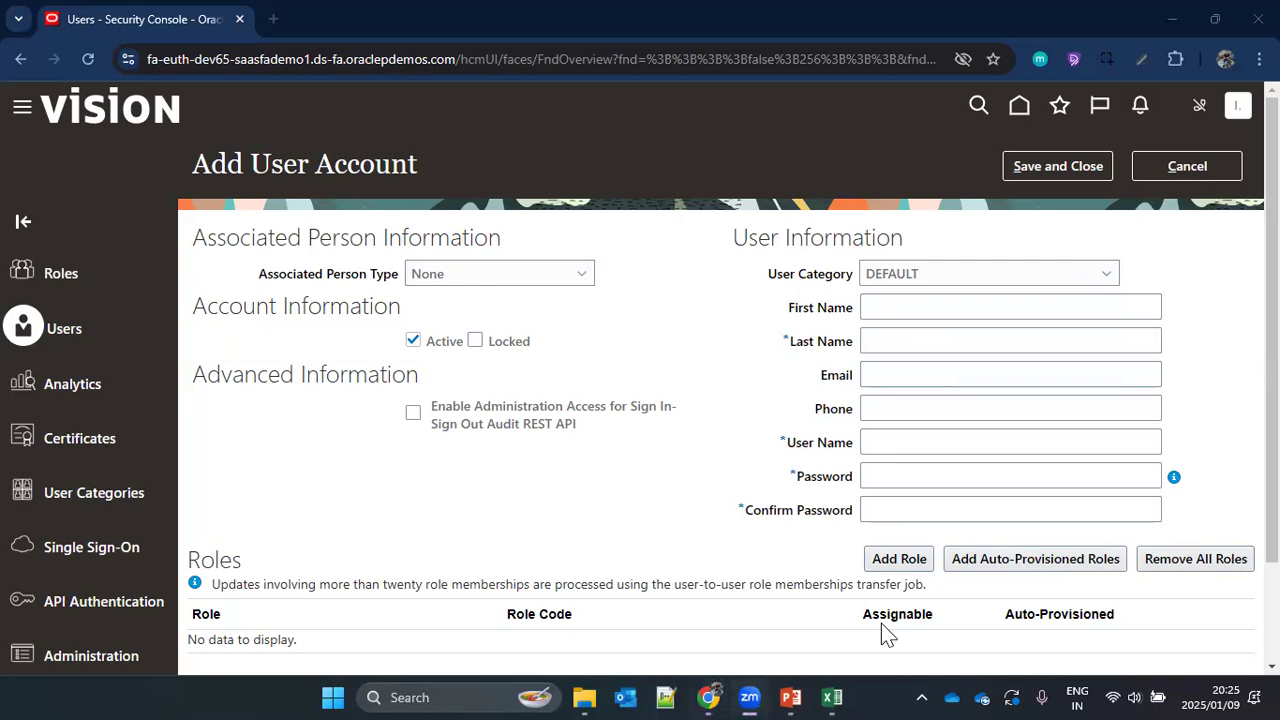
{"action": "left_click", "coordinate": [917, 302]}
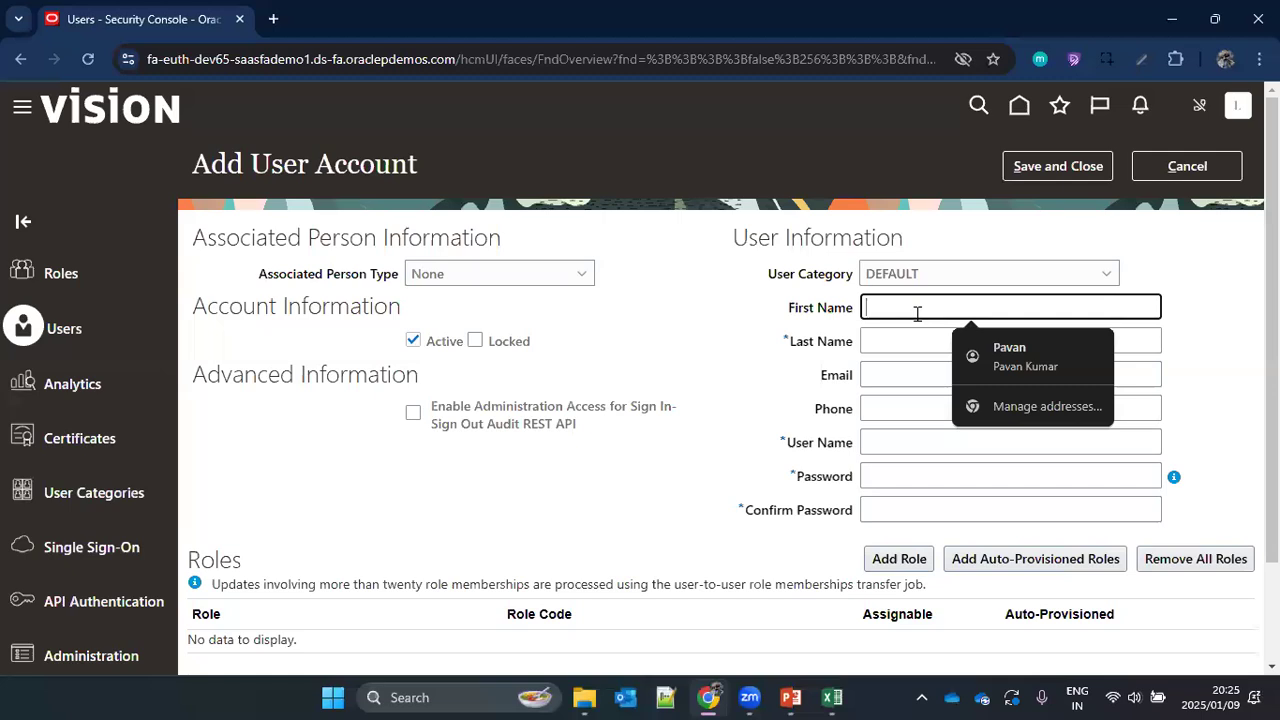
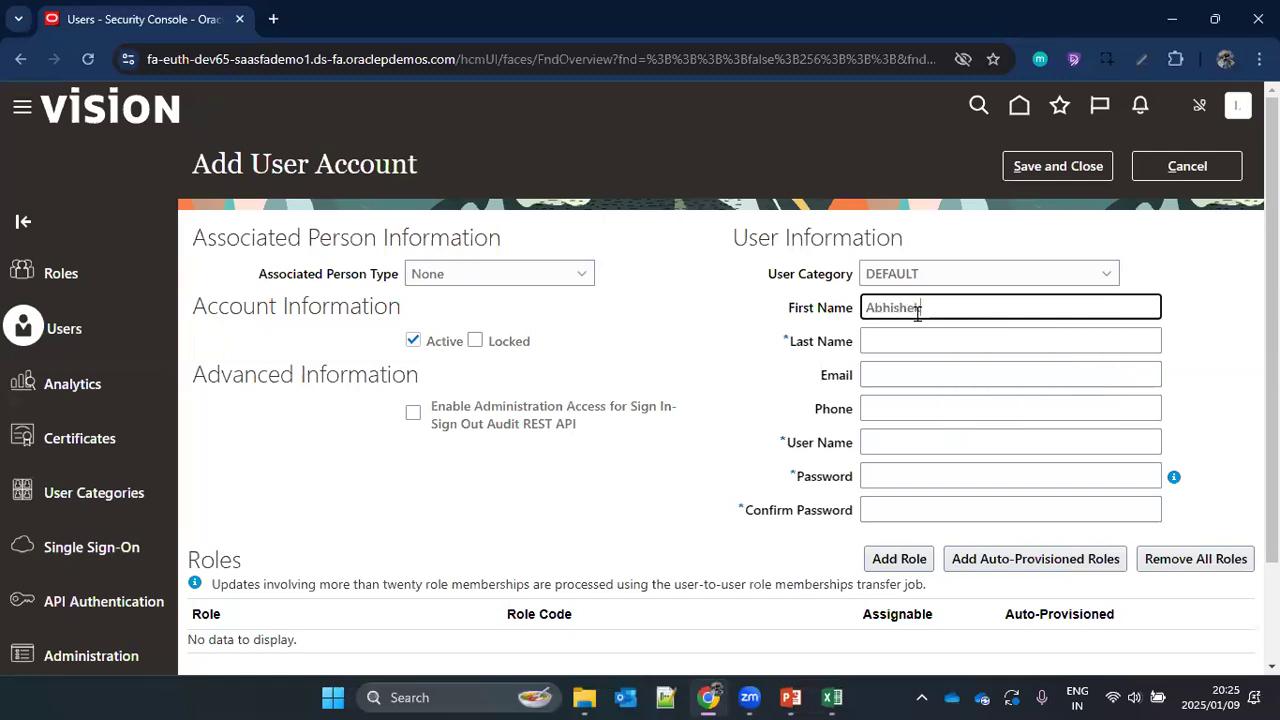
Step: Enter the new user's last name and check the User Name field filled from it
{"action": "key", "text": "Tab"}
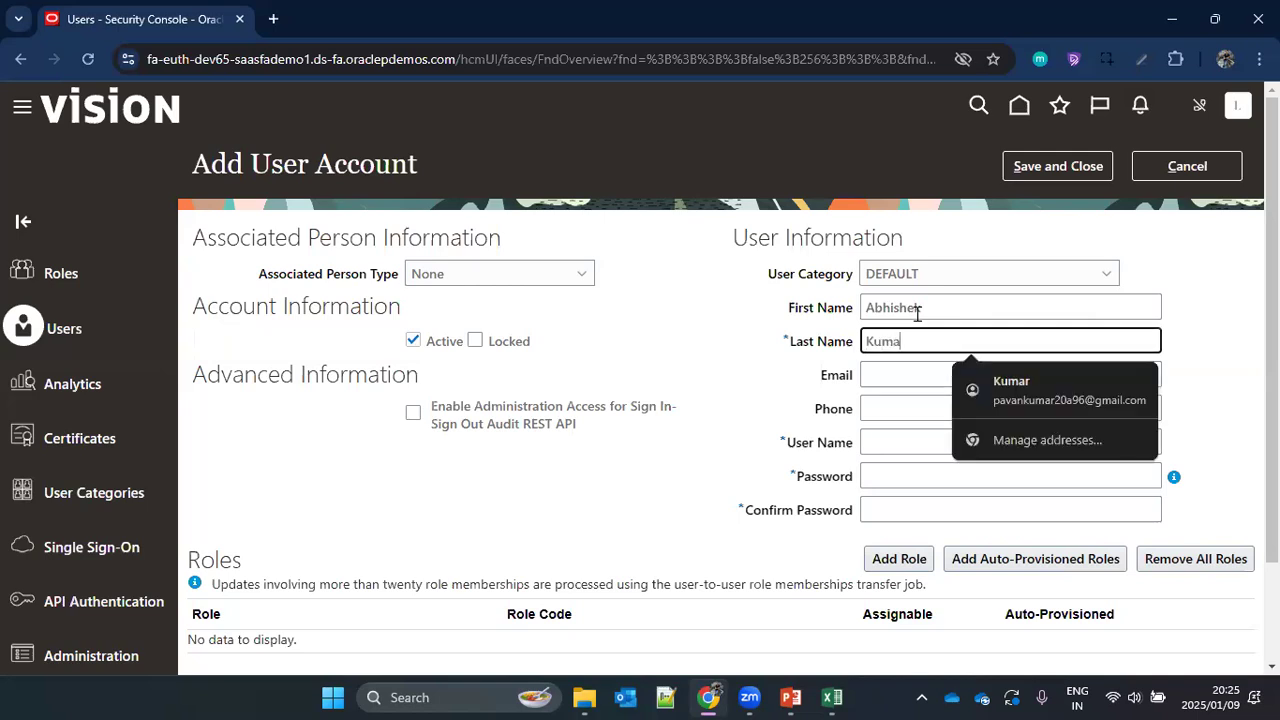
{"action": "left_click", "coordinate": [817, 385]}
{"action": "left_click_drag", "start_coordinate": [787, 444], "coordinate": [851, 452]}
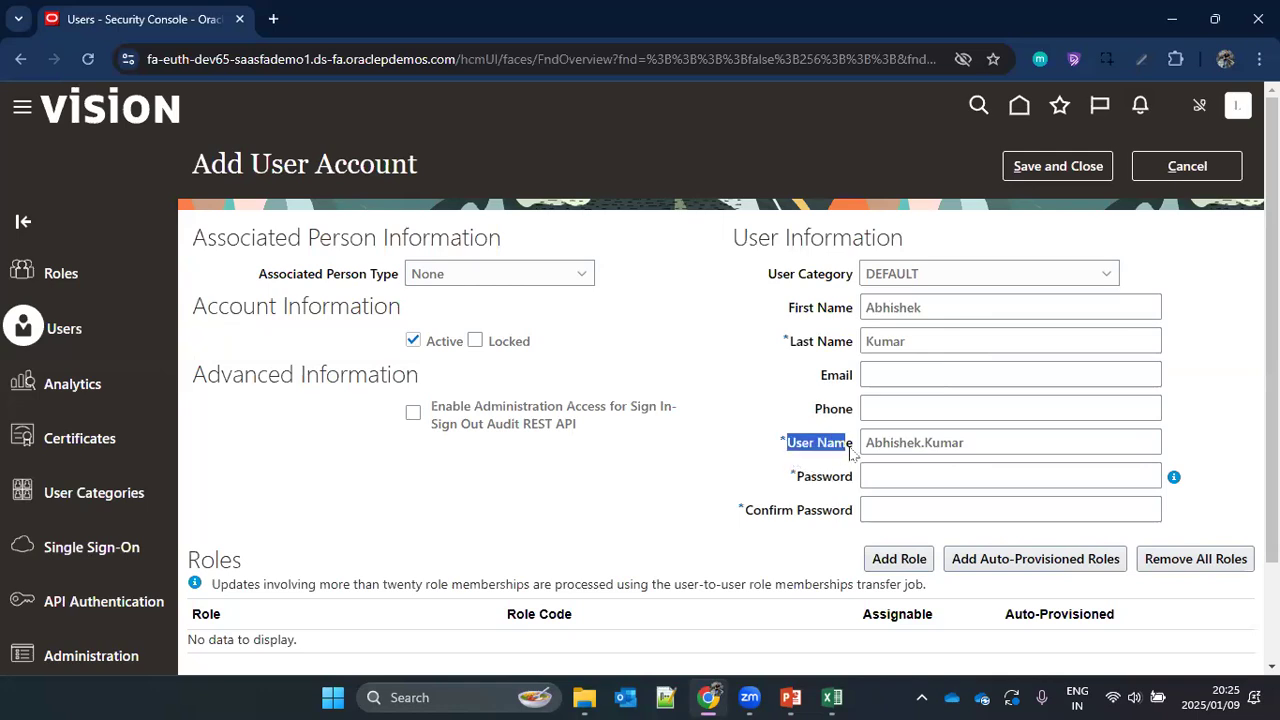
{"action": "left_click", "coordinate": [978, 444]}
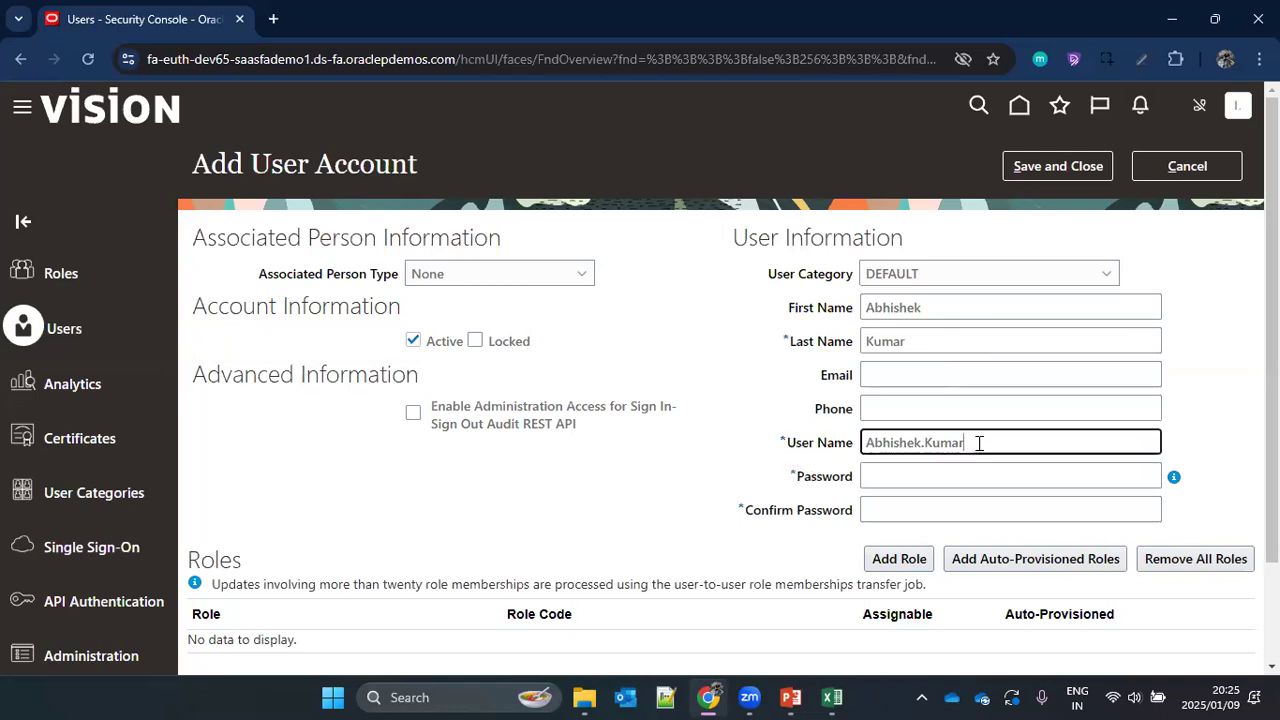
Step: Fill in the new user's e-mail address in the User Information section
{"action": "left_click", "coordinate": [904, 374]}
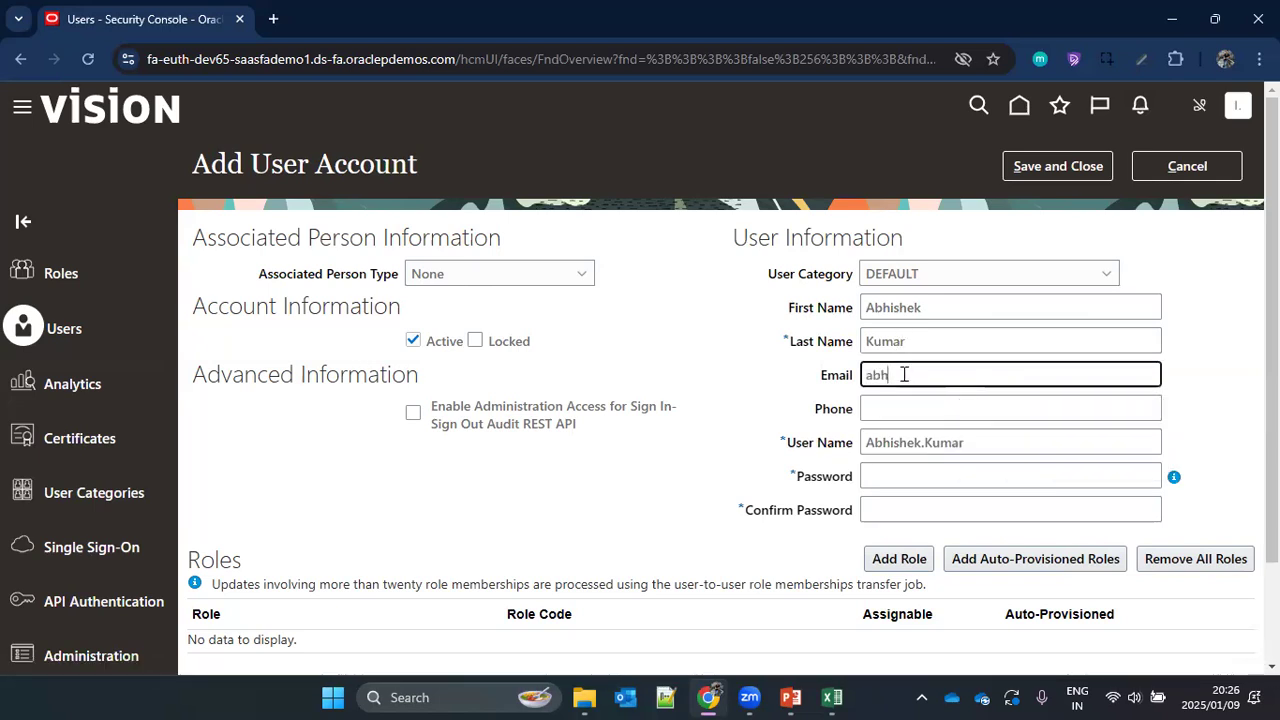
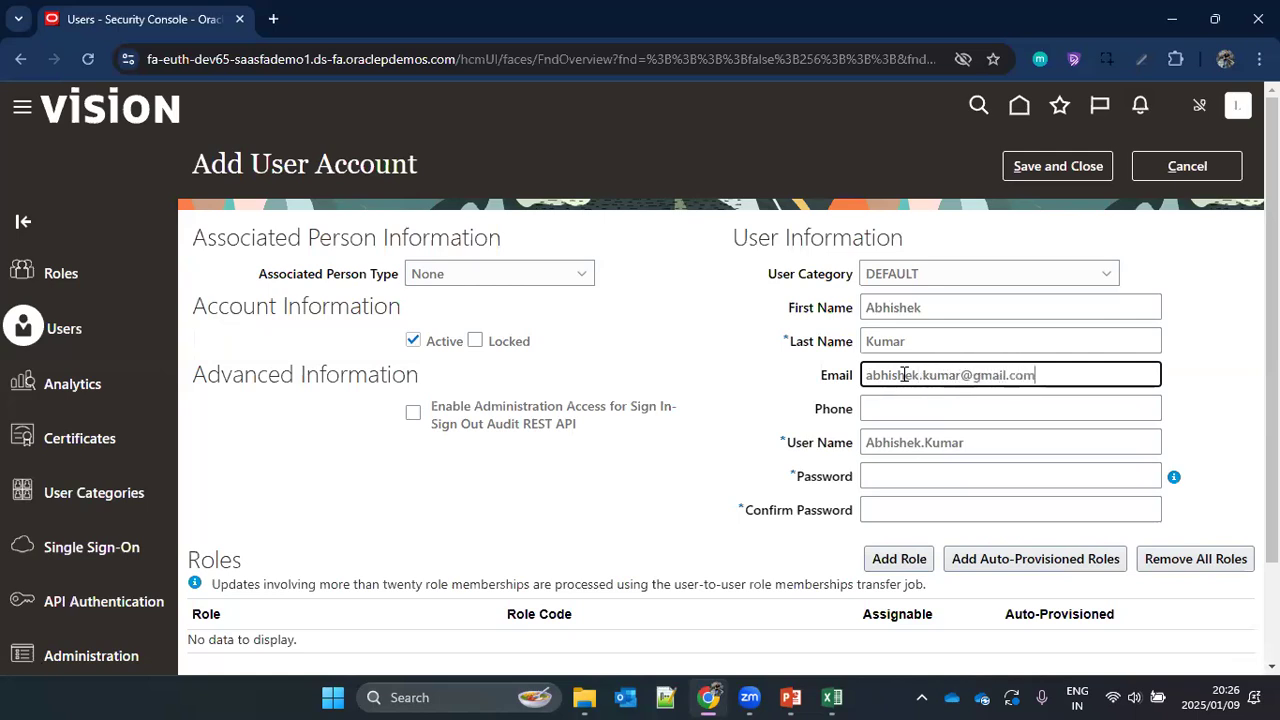
{"action": "left_click", "coordinate": [712, 432]}
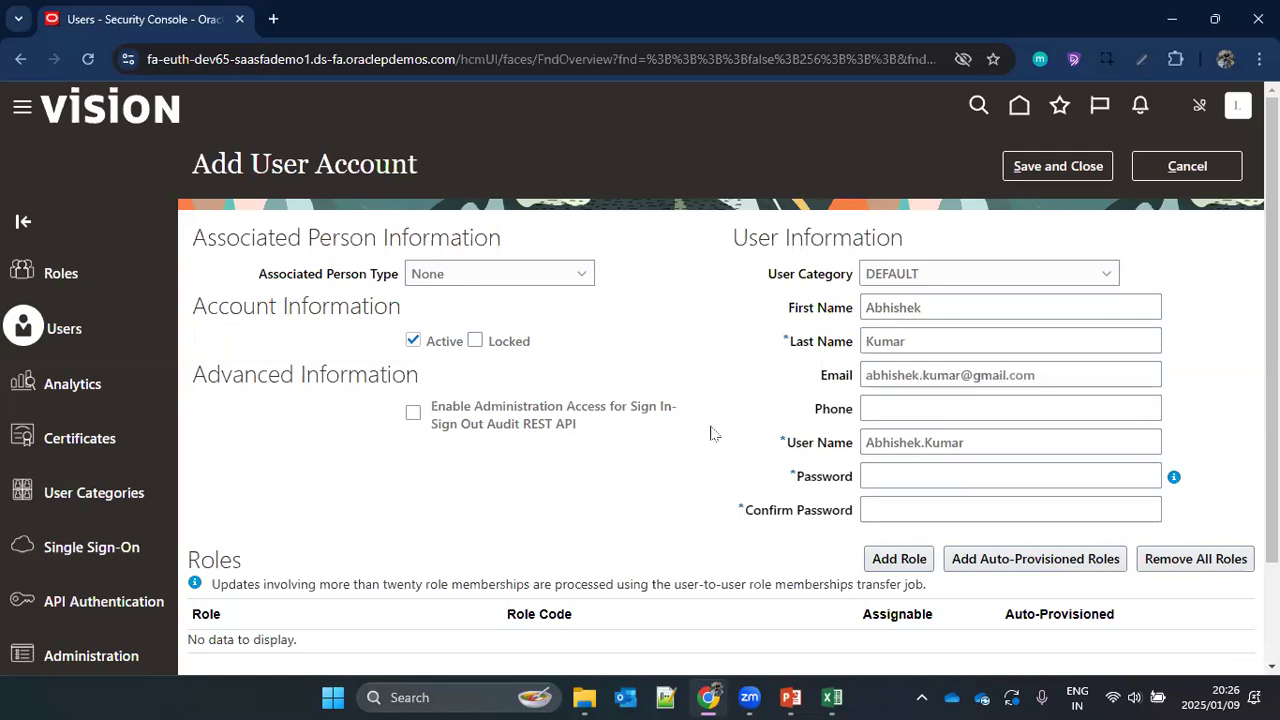
Step: Review the User Name value and the User Category field of the new account
{"action": "double_click", "coordinate": [971, 442]}
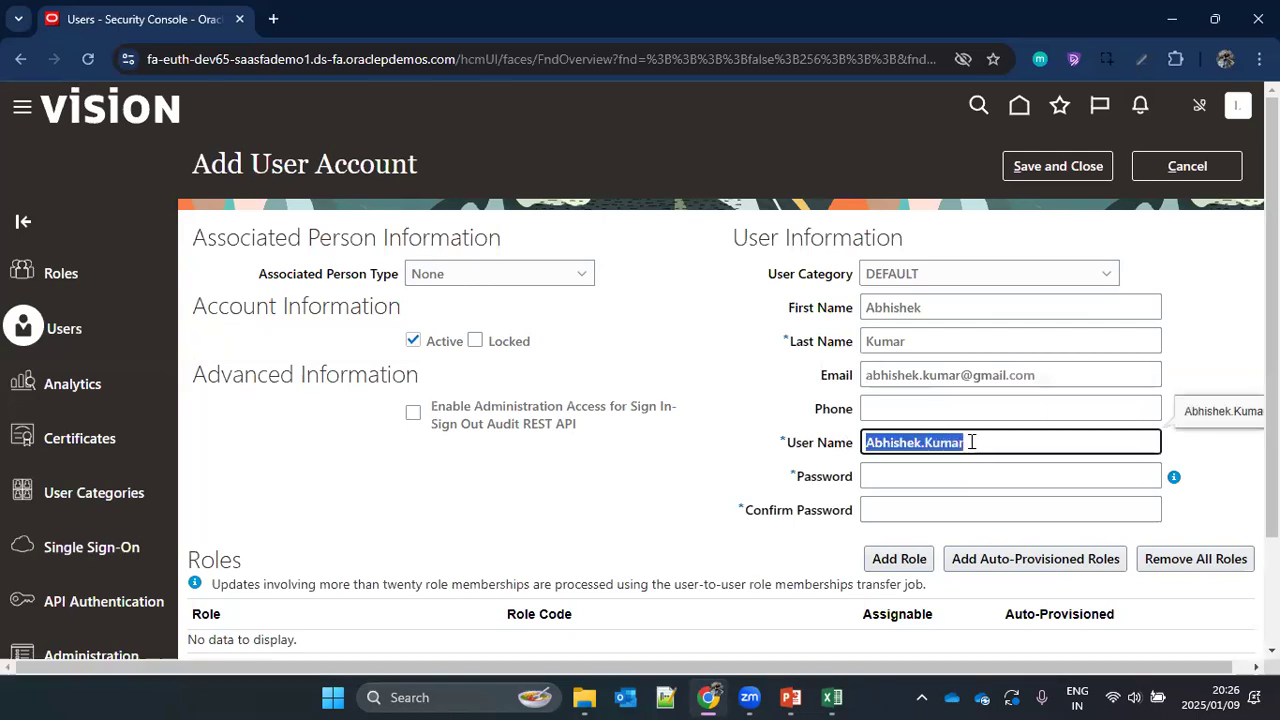
{"action": "left_click_drag", "start_coordinate": [769, 279], "coordinate": [855, 283]}
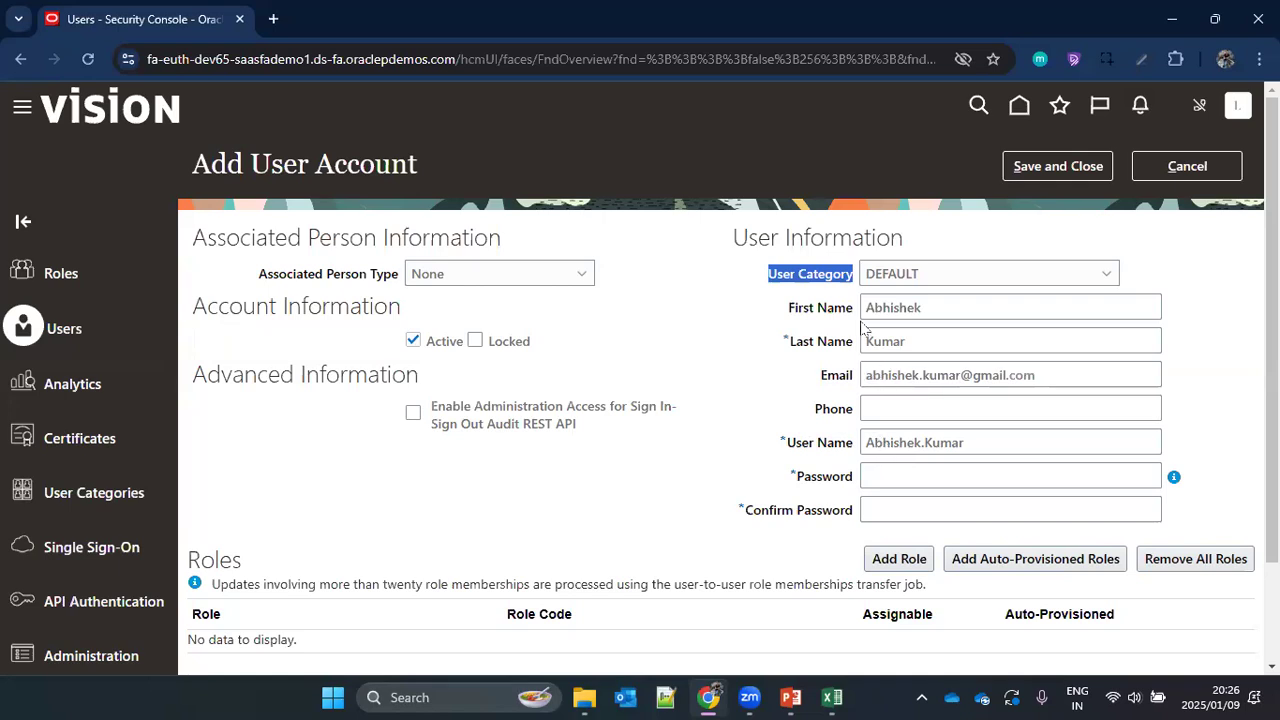
{"action": "left_click", "coordinate": [779, 281]}
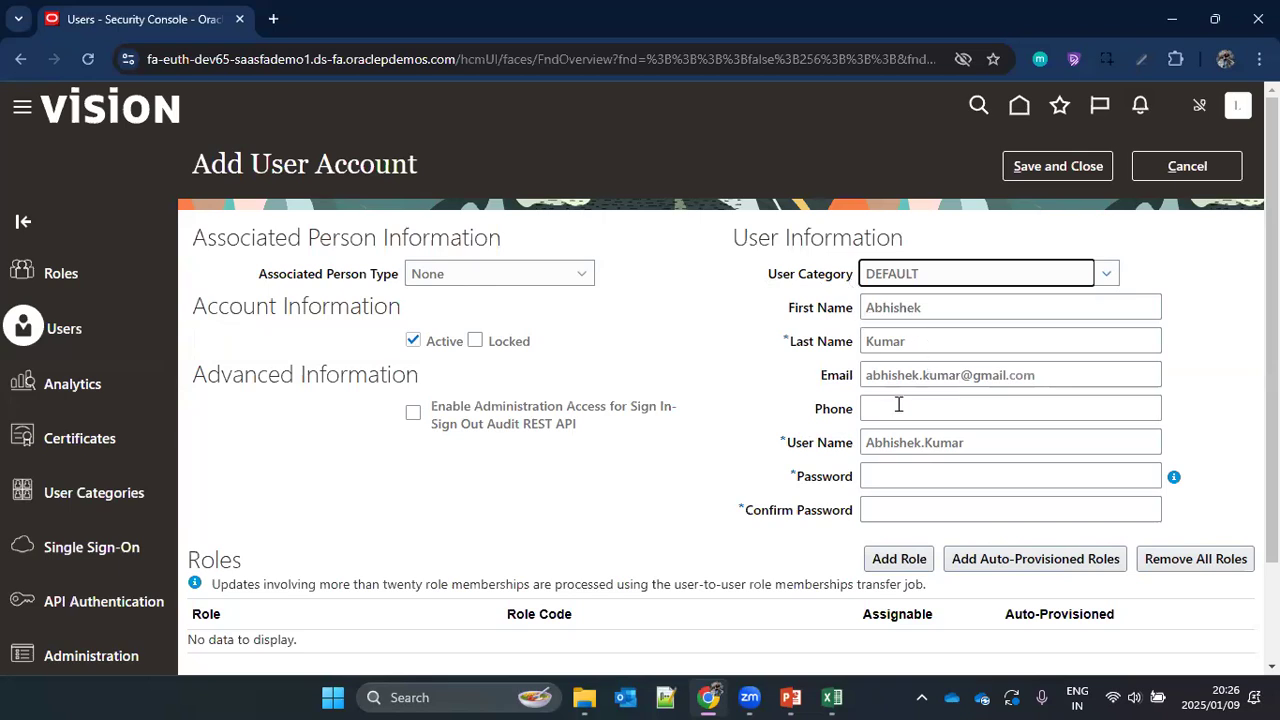
Step: Enter and confirm a password for the new account, check the password policy, and try to save the account
{"action": "left_click", "coordinate": [897, 477]}
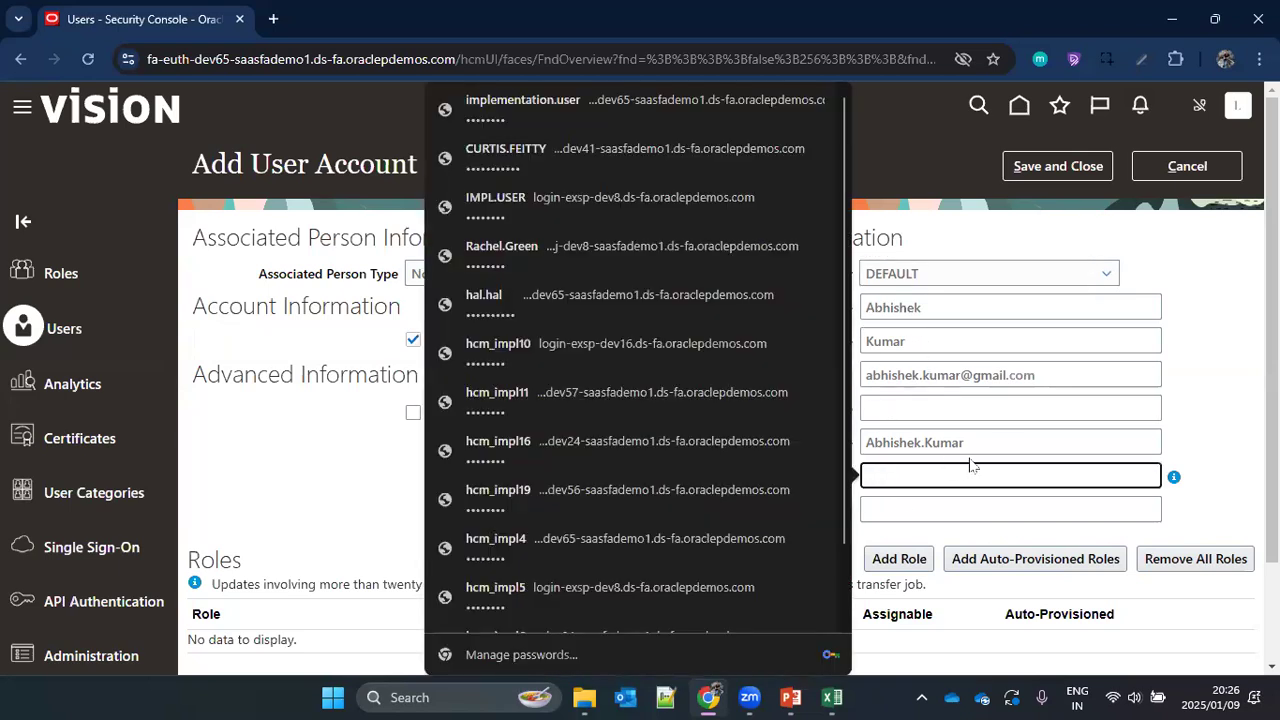
{"action": "left_click", "coordinate": [900, 487]}
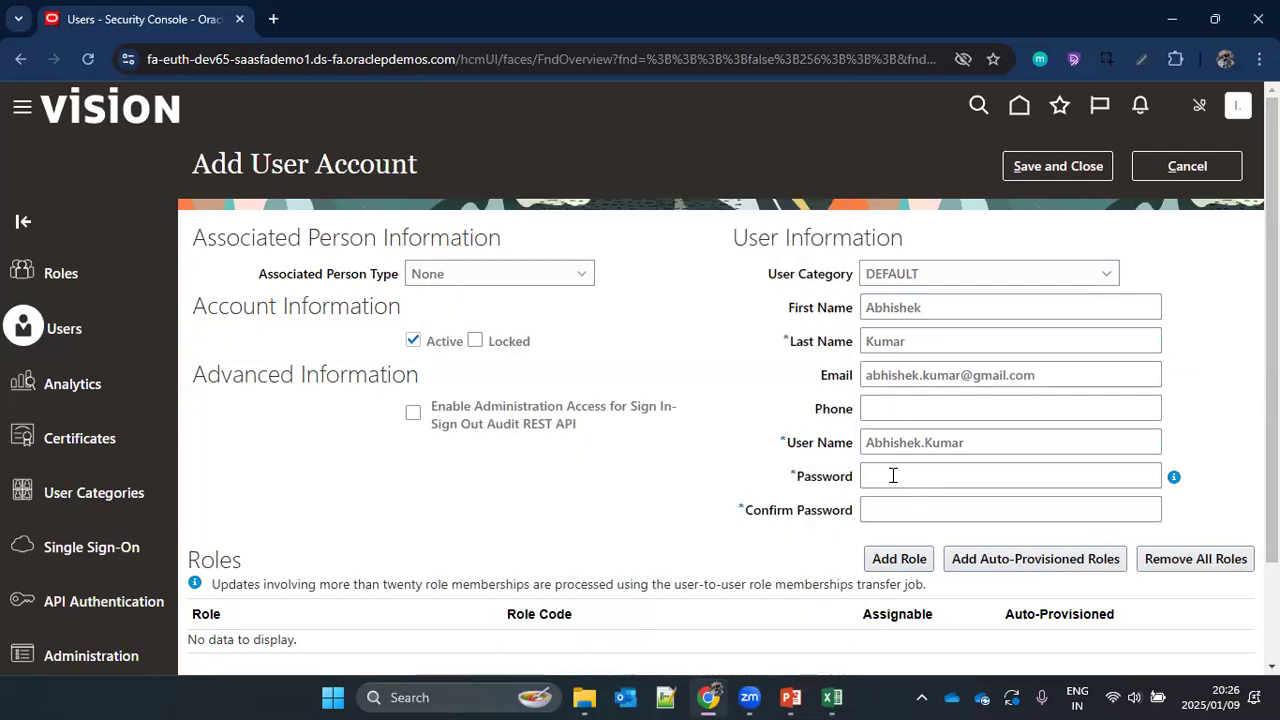
{"action": "left_click", "coordinate": [893, 476]}
{"action": "type", "text": "•••••••"}
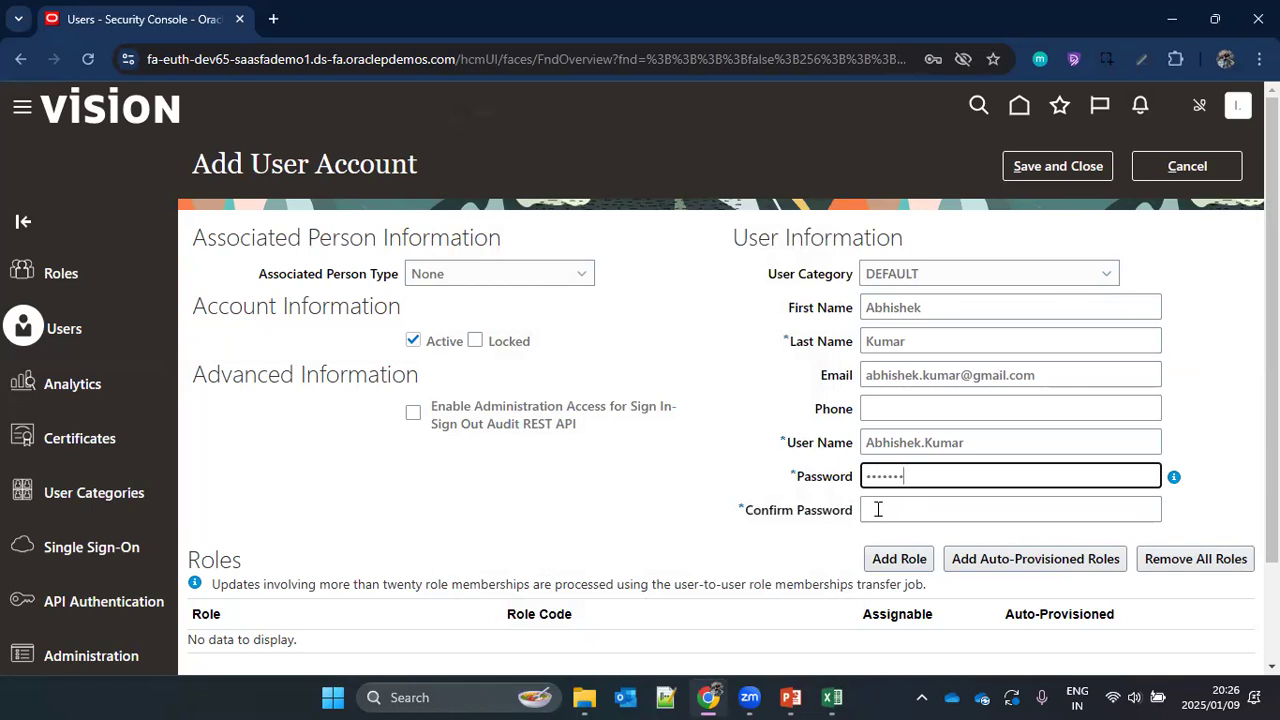
{"action": "left_click", "coordinate": [878, 510]}
{"action": "type", "text": "•••••••"}
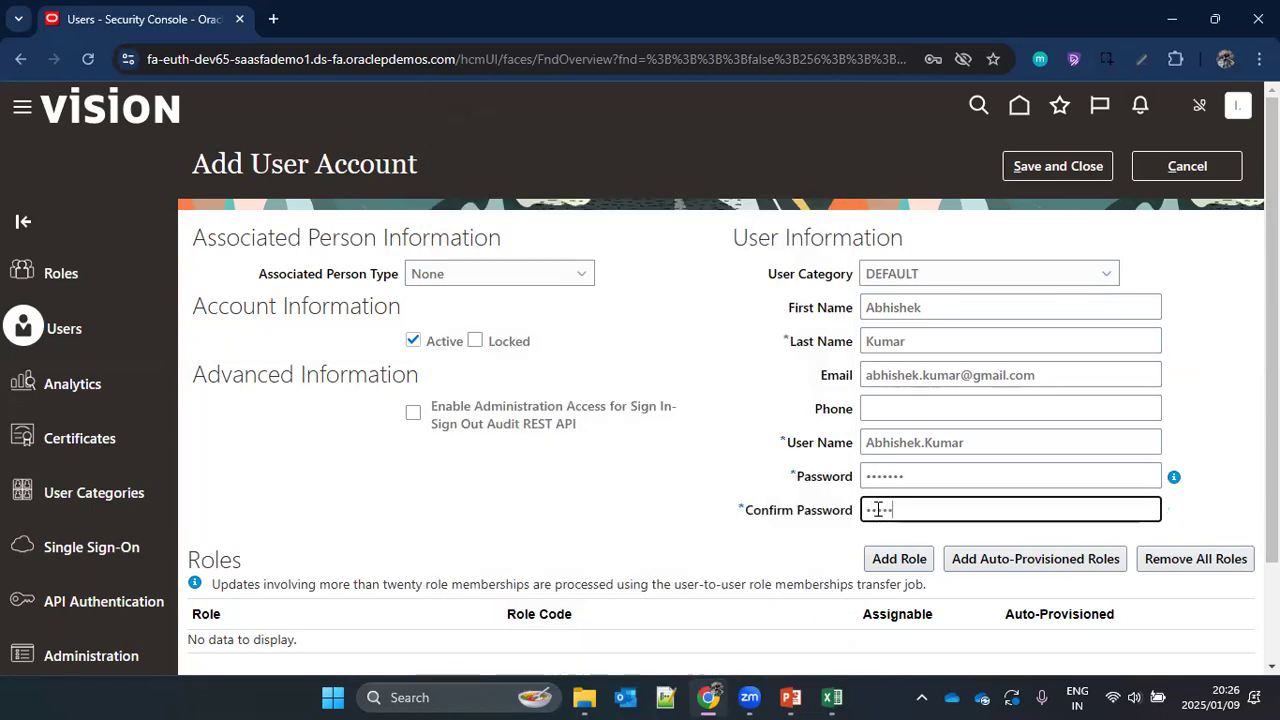
{"action": "left_click", "coordinate": [772, 463]}
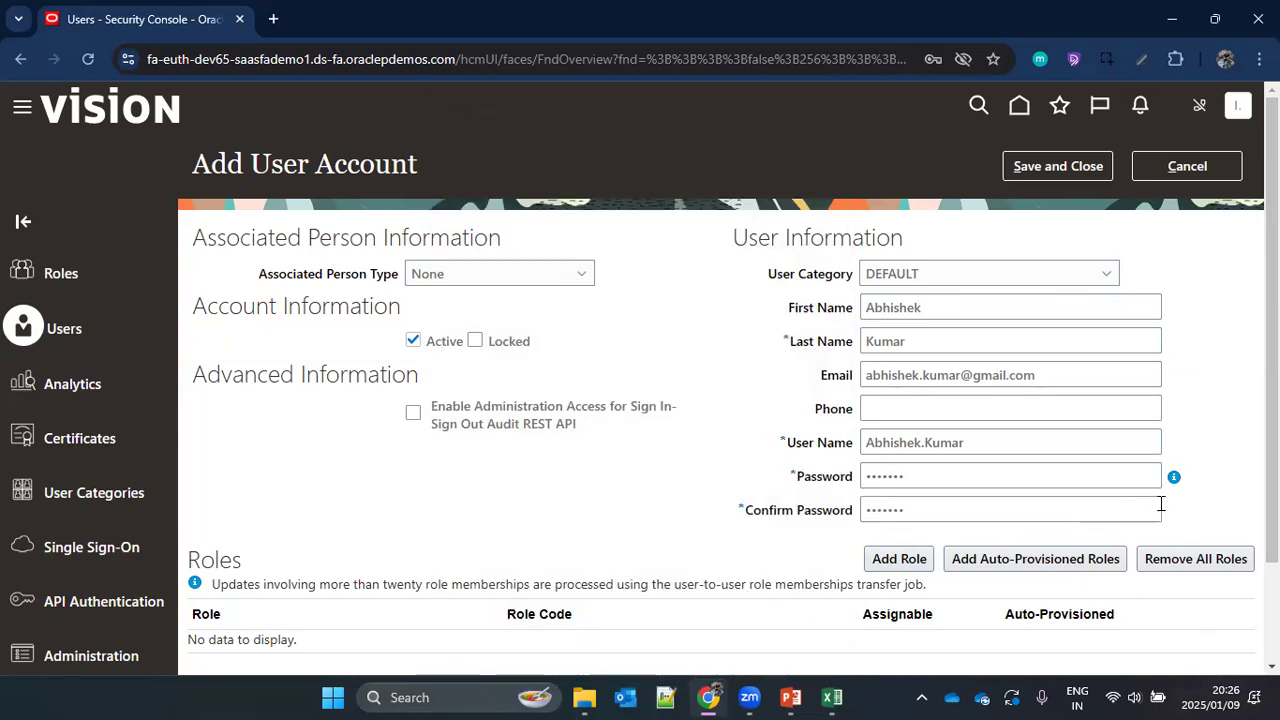
{"action": "mouse_move", "coordinate": [1175, 481]}
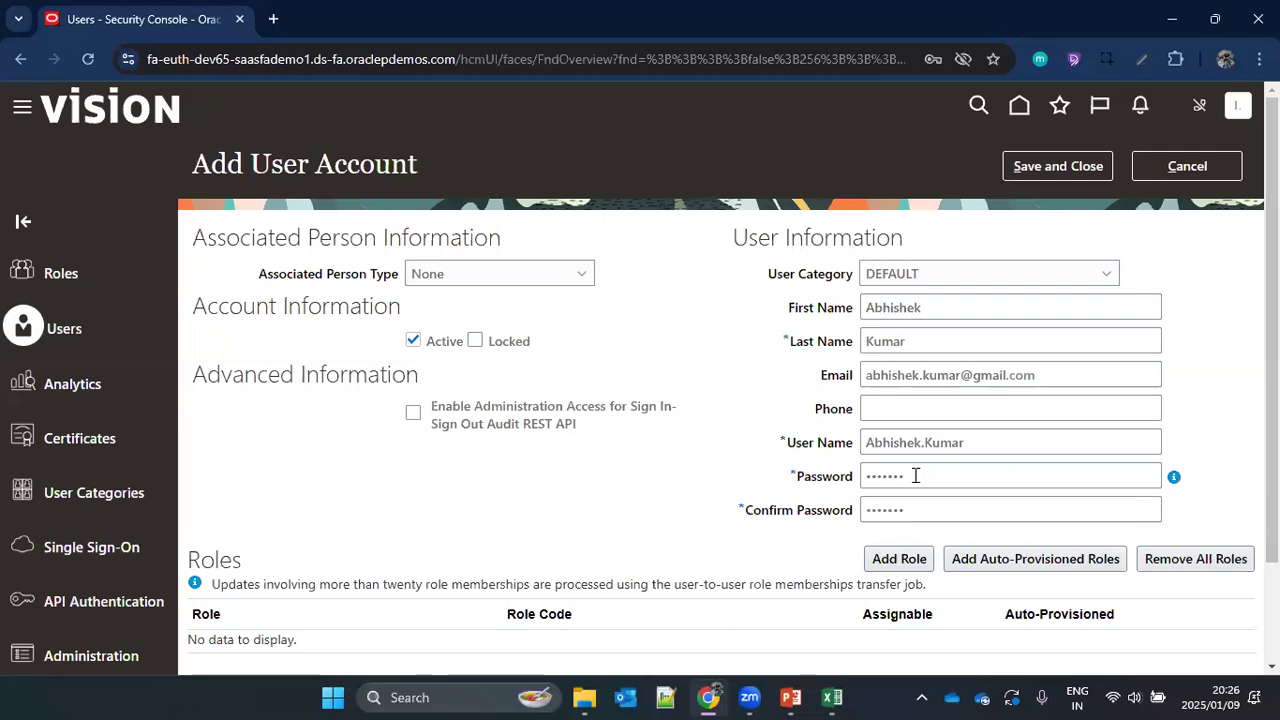
{"action": "left_click", "coordinate": [1045, 170]}
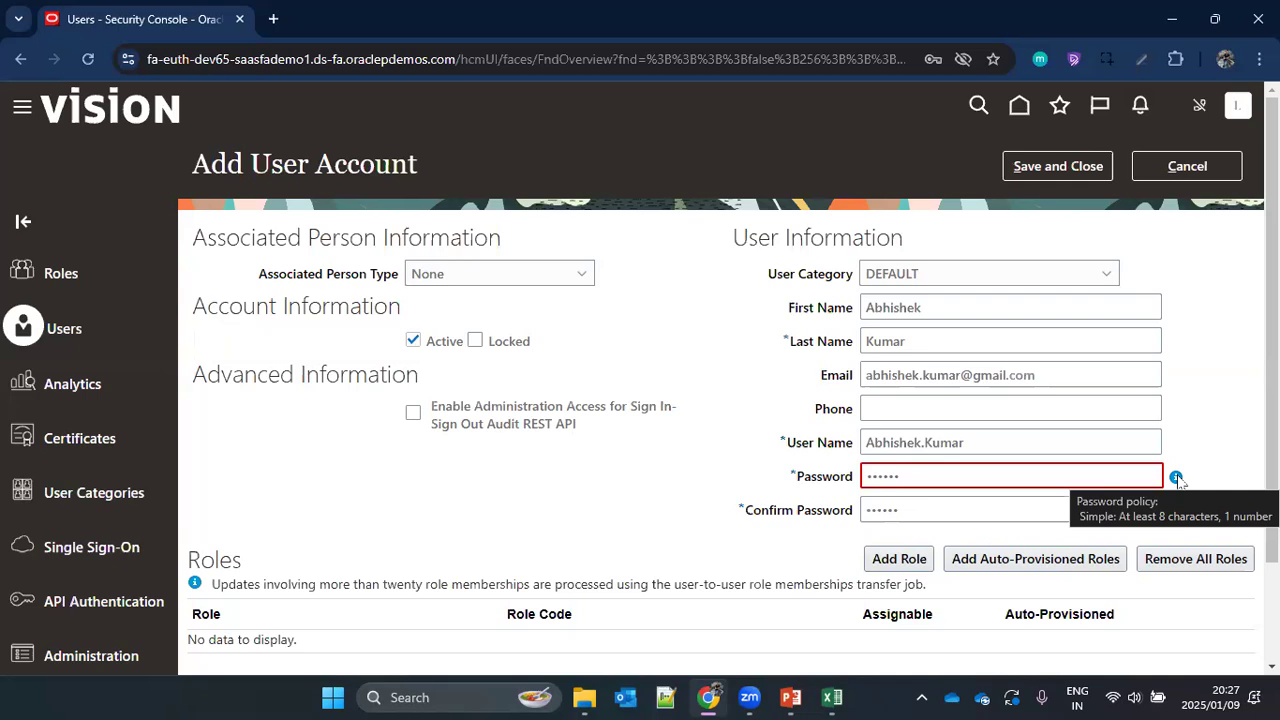
Step: Replace the entries in Password and Confirm Password with an account password that meets the password policy
{"action": "left_click_drag", "start_coordinate": [753, 277], "coordinate": [860, 281]}
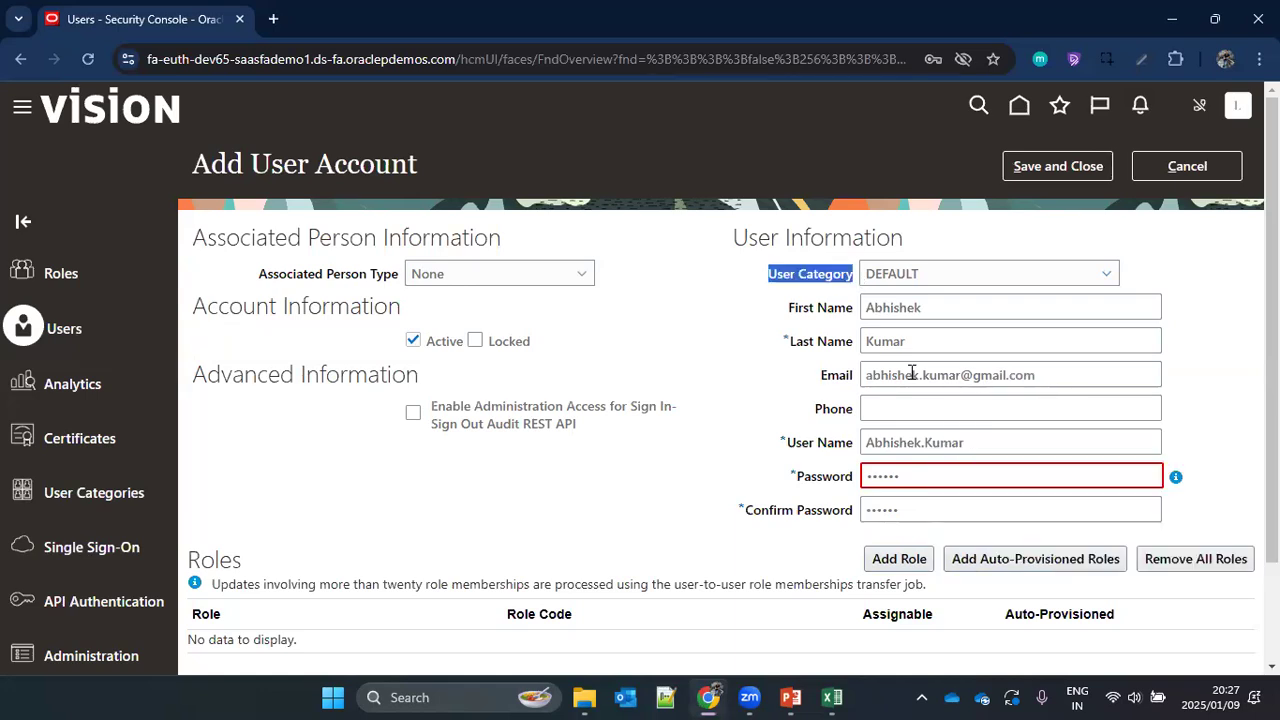
{"action": "left_click", "coordinate": [960, 474]}
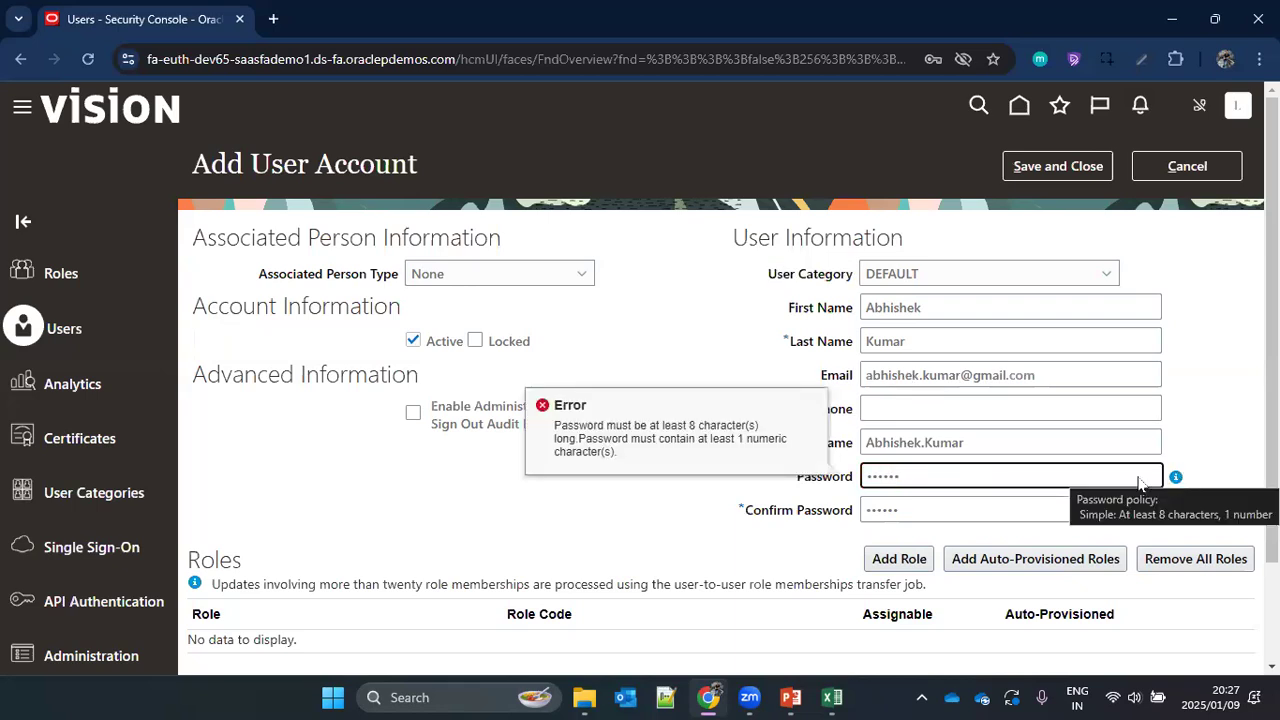
{"action": "left_click_drag", "start_coordinate": [903, 477], "coordinate": [825, 485]}
{"action": "type", "text": "Welcome1"}
{"action": "left_click_drag", "start_coordinate": [899, 516], "coordinate": [848, 515]}
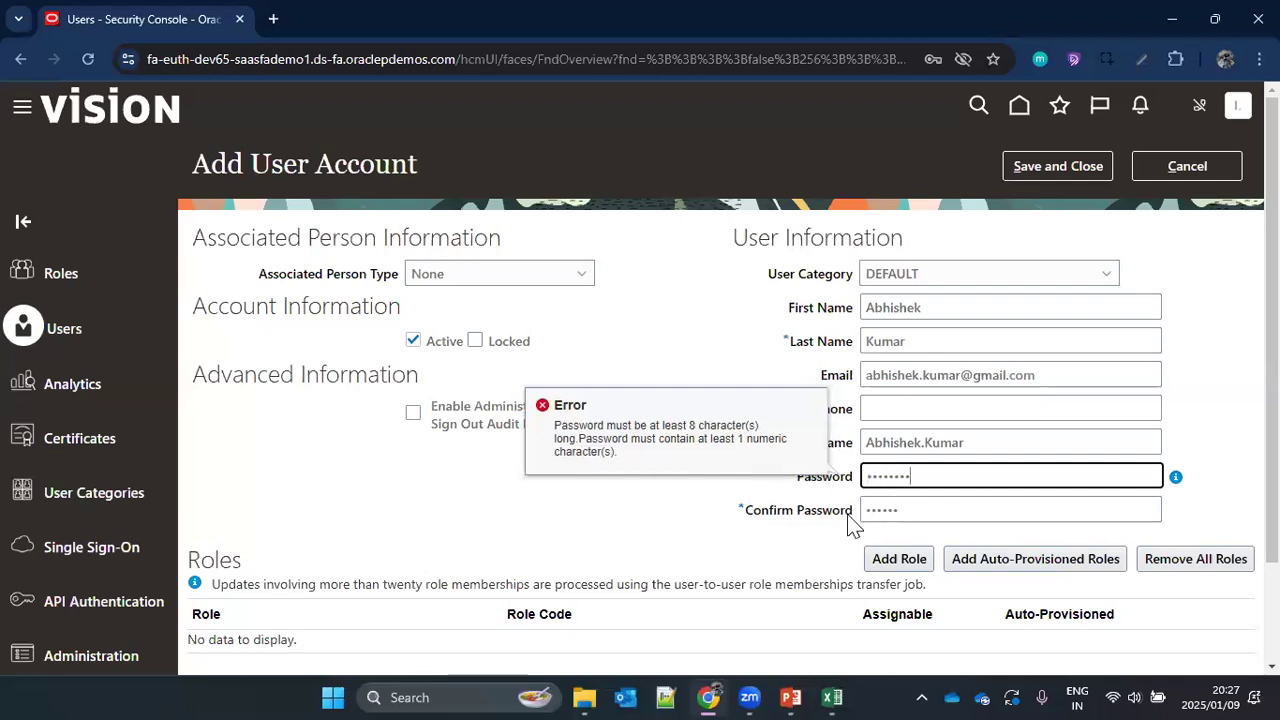
{"action": "type", "text": "Welcome1"}
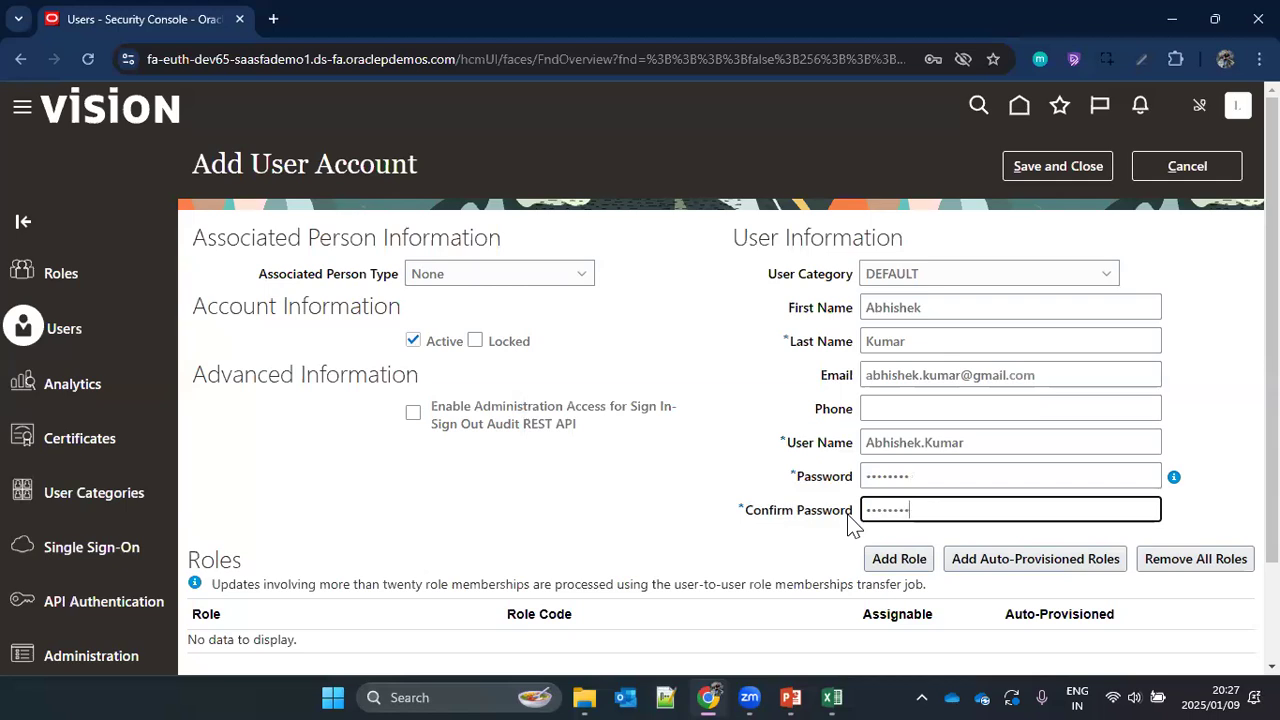
{"action": "left_click", "coordinate": [1197, 234]}
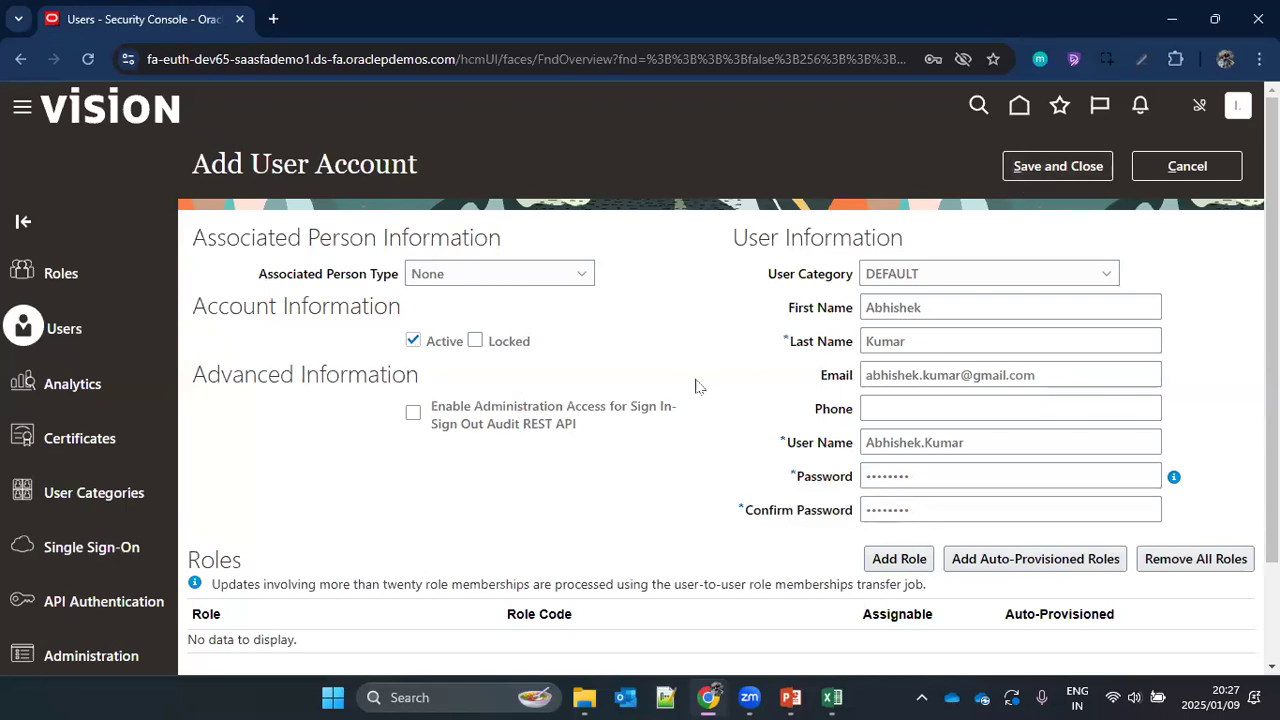
Step: Review the Roles section without adding any role, and save and close the new user account
{"action": "scroll", "coordinate": [503, 484], "scroll_direction": "down", "scroll_amount": 2}
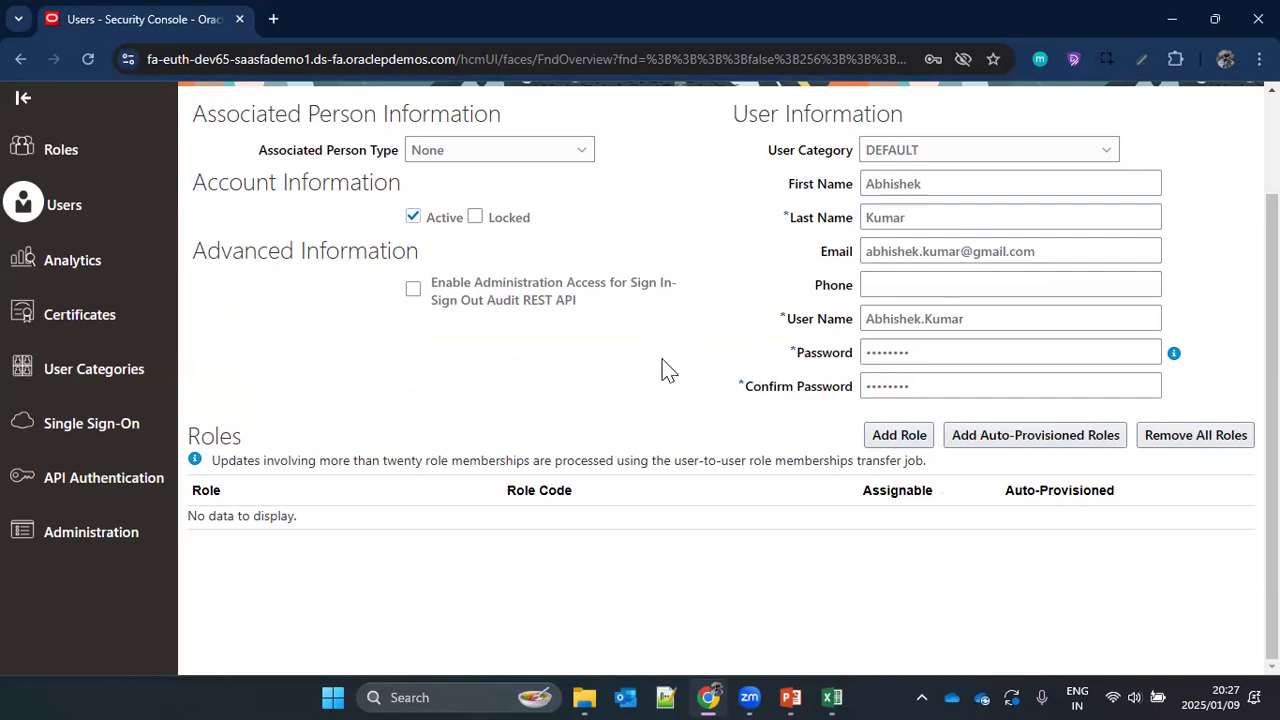
{"action": "scroll", "coordinate": [675, 392], "scroll_direction": "up", "scroll_amount": 2}
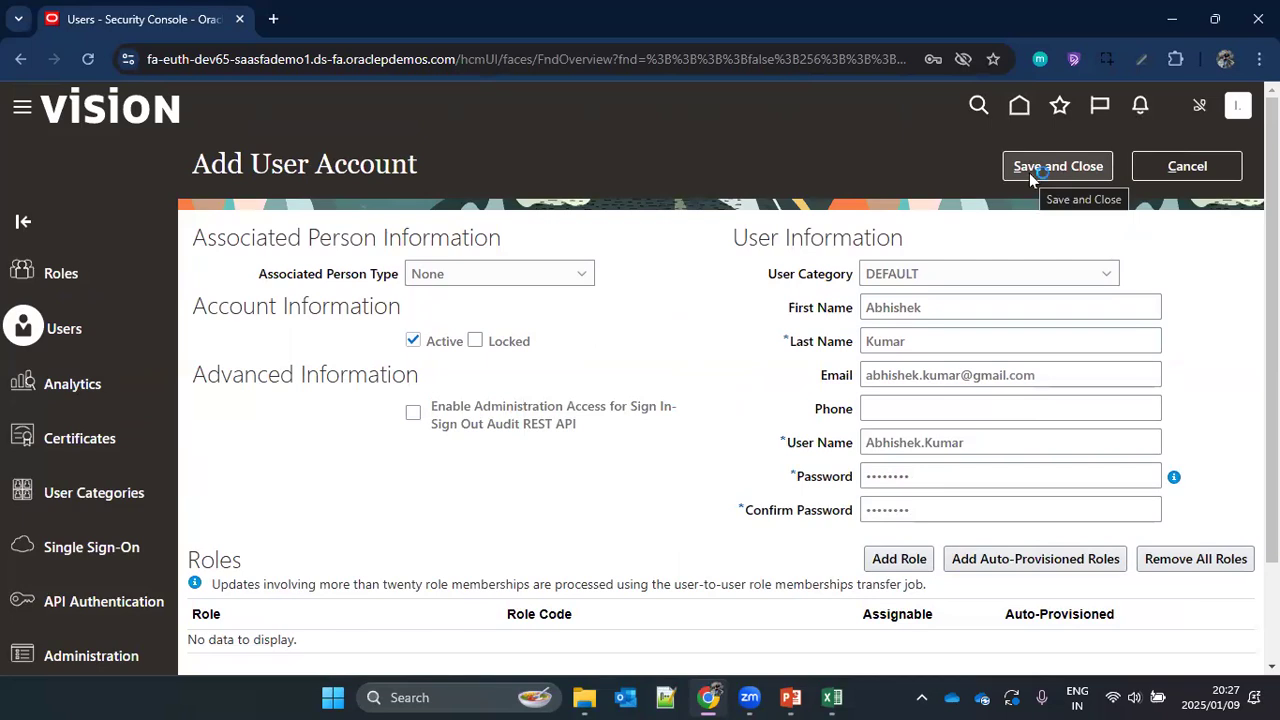
{"action": "left_click", "coordinate": [1029, 173]}
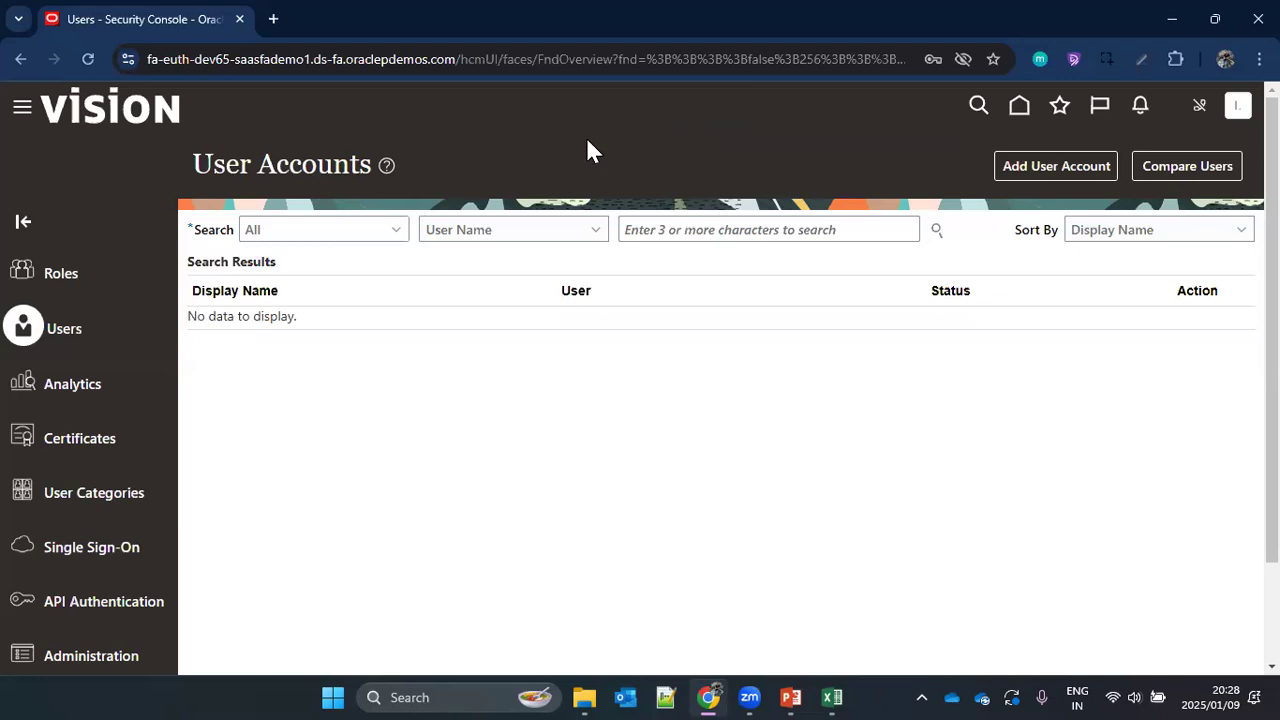
{"action": "key", "text": "ctrl+shift+n"}
{"action": "key", "text": "alt+Tab"}
{"action": "left_click_drag", "start_coordinate": [456, 60], "coordinate": [148, 60]}
{"action": "key", "text": "ctrl+c"}
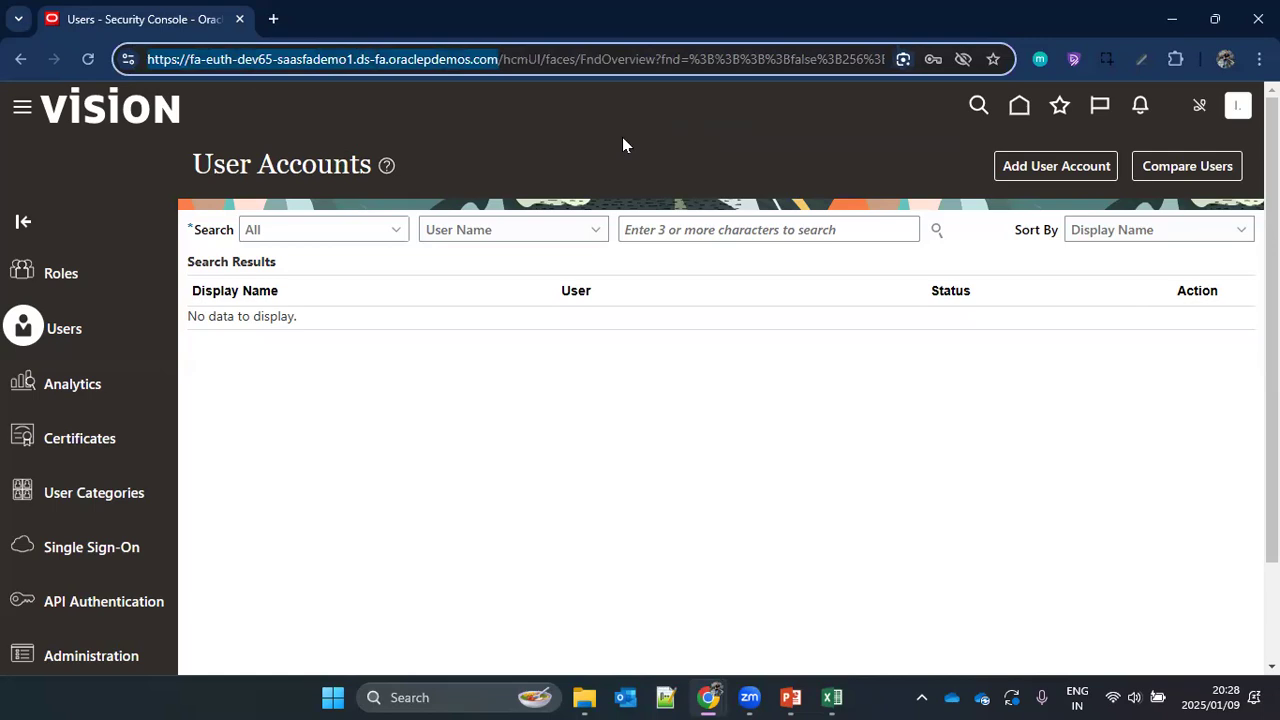
{"action": "key", "text": "alt+Tab"}
{"action": "key", "text": "ctrl+v"}
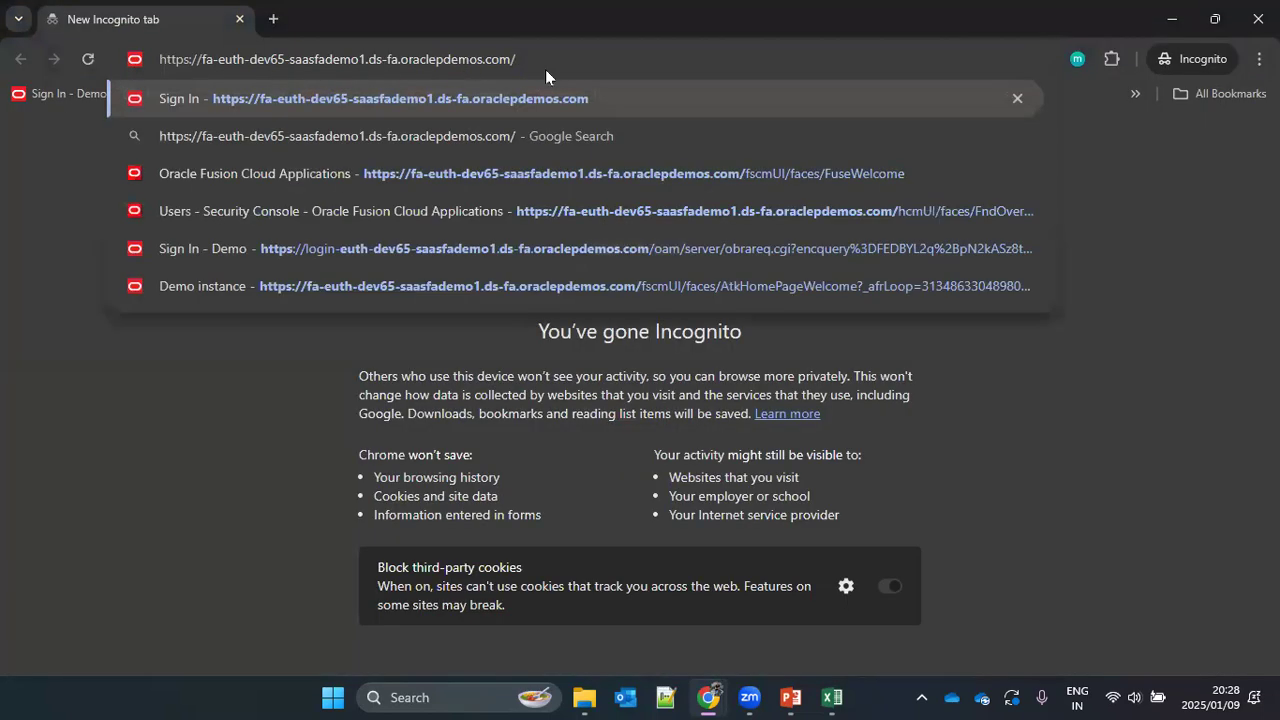
{"action": "key", "text": "Return"}
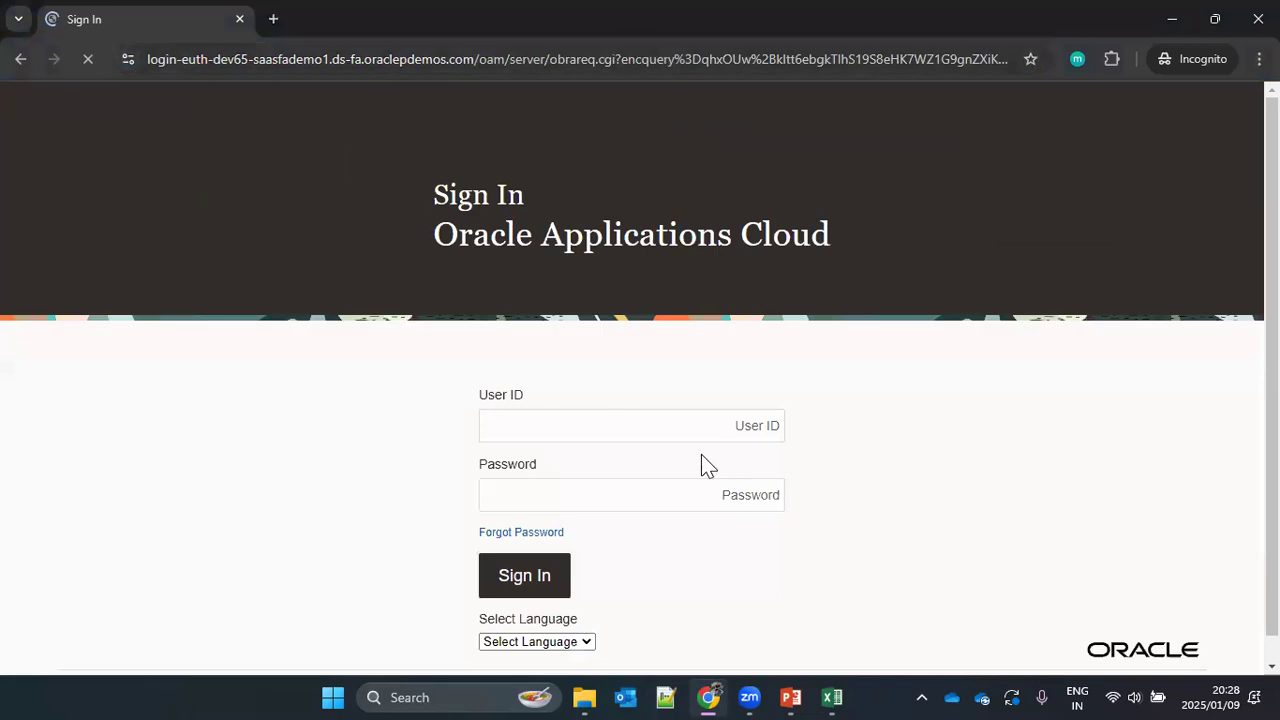
Step: Sign in to Oracle Applications Cloud with the new account's user ID and password
{"action": "left_click", "coordinate": [606, 430]}
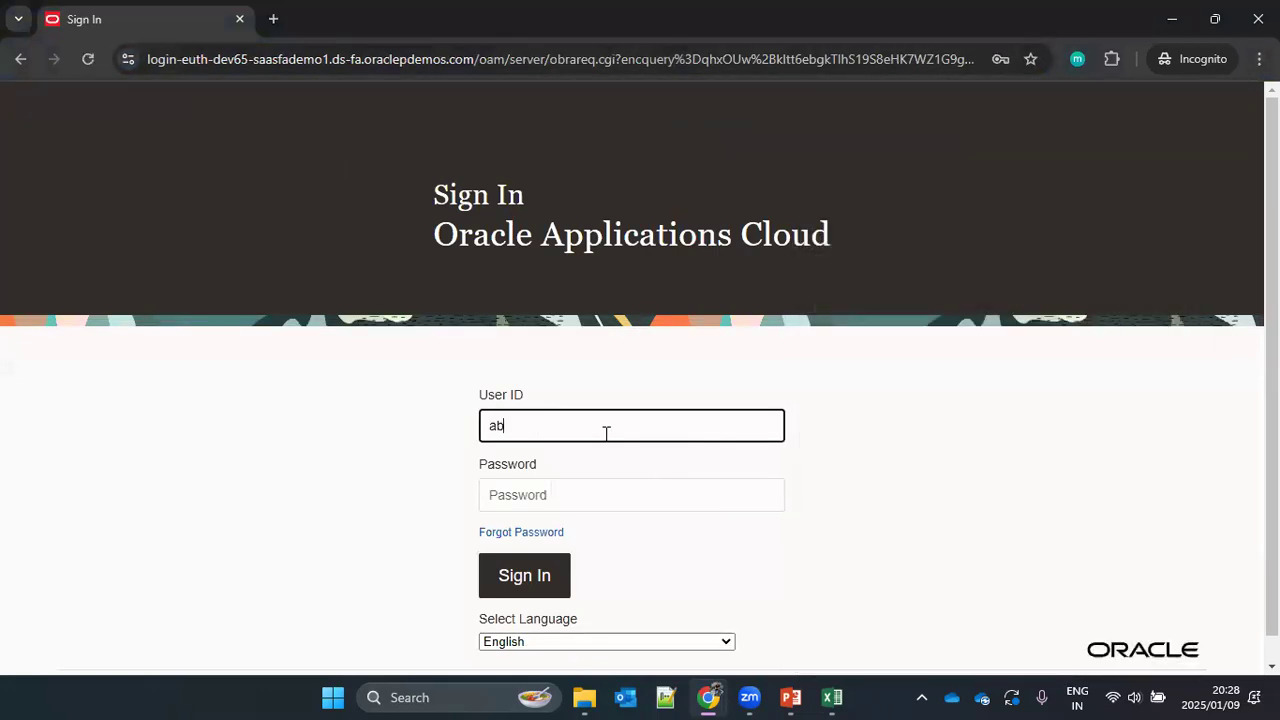
{"action": "key", "text": "Tab"}
{"action": "type", "text": "********"}
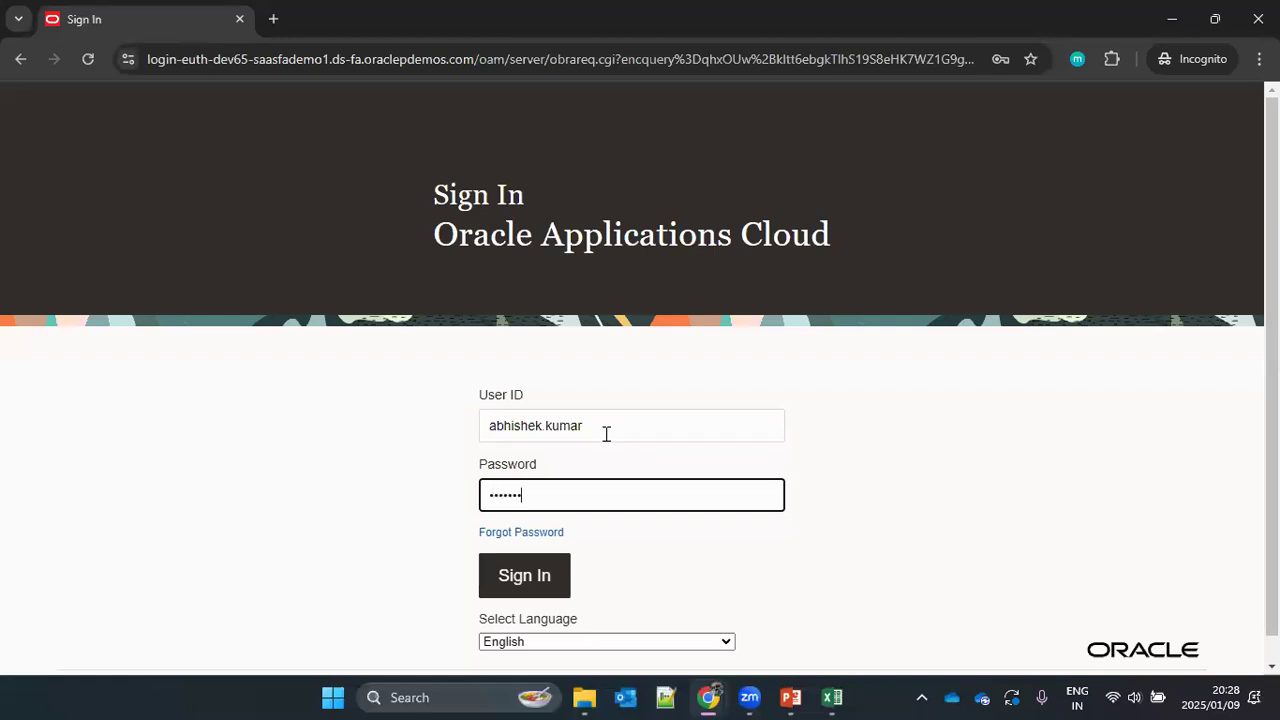
{"action": "key", "text": "Return"}
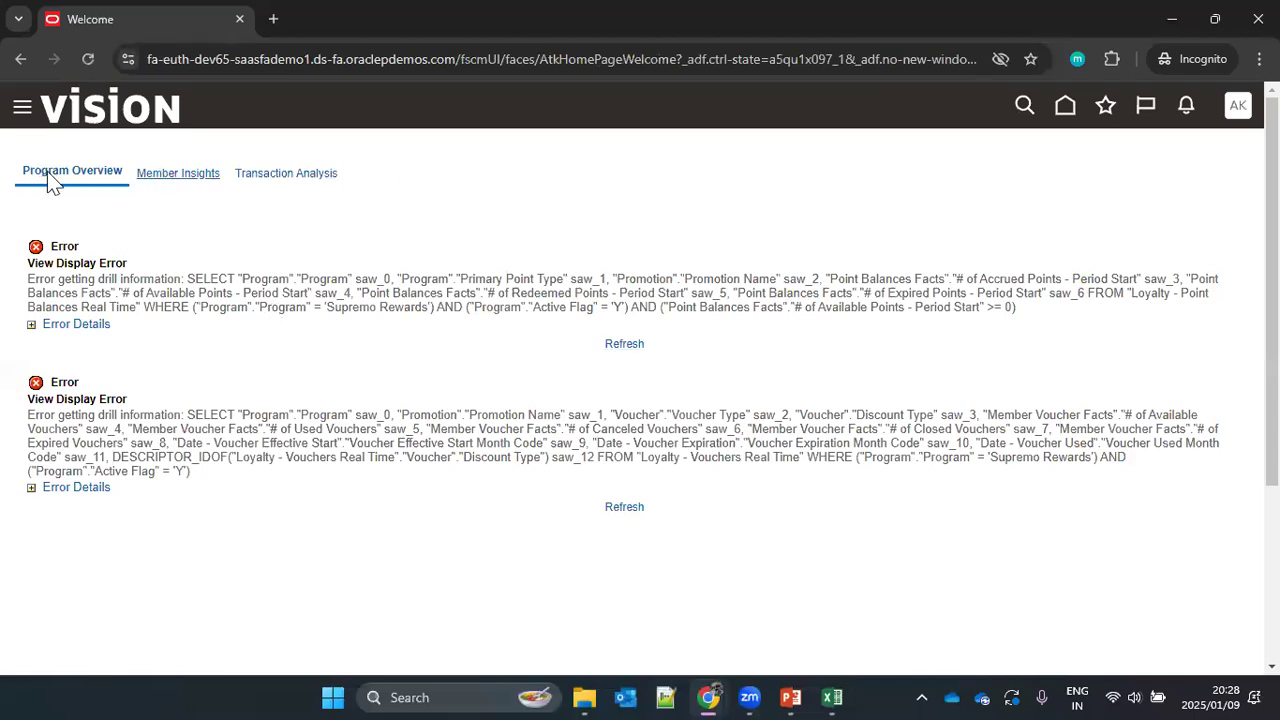
Step: Look through the Member Insights and Transaction Analysis pages, then return to Program Overview
{"action": "left_click", "coordinate": [176, 176]}
{"action": "left_click", "coordinate": [281, 175]}
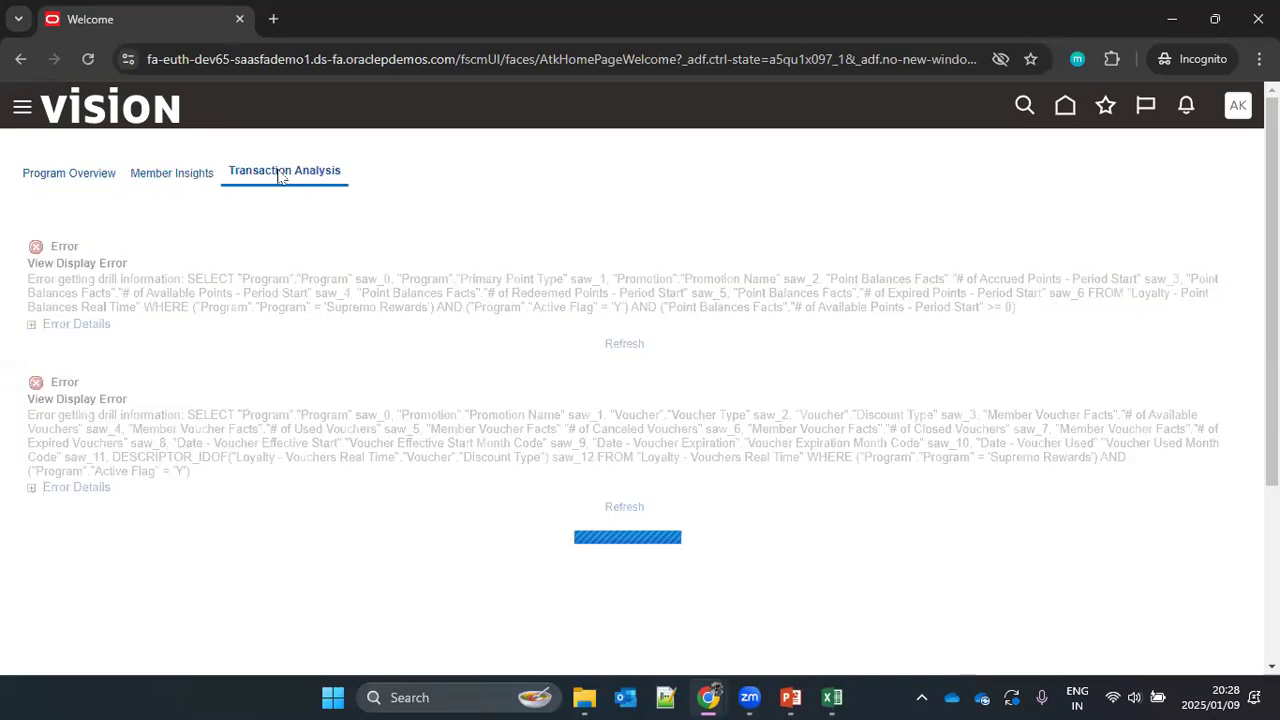
{"action": "left_click", "coordinate": [50, 175]}
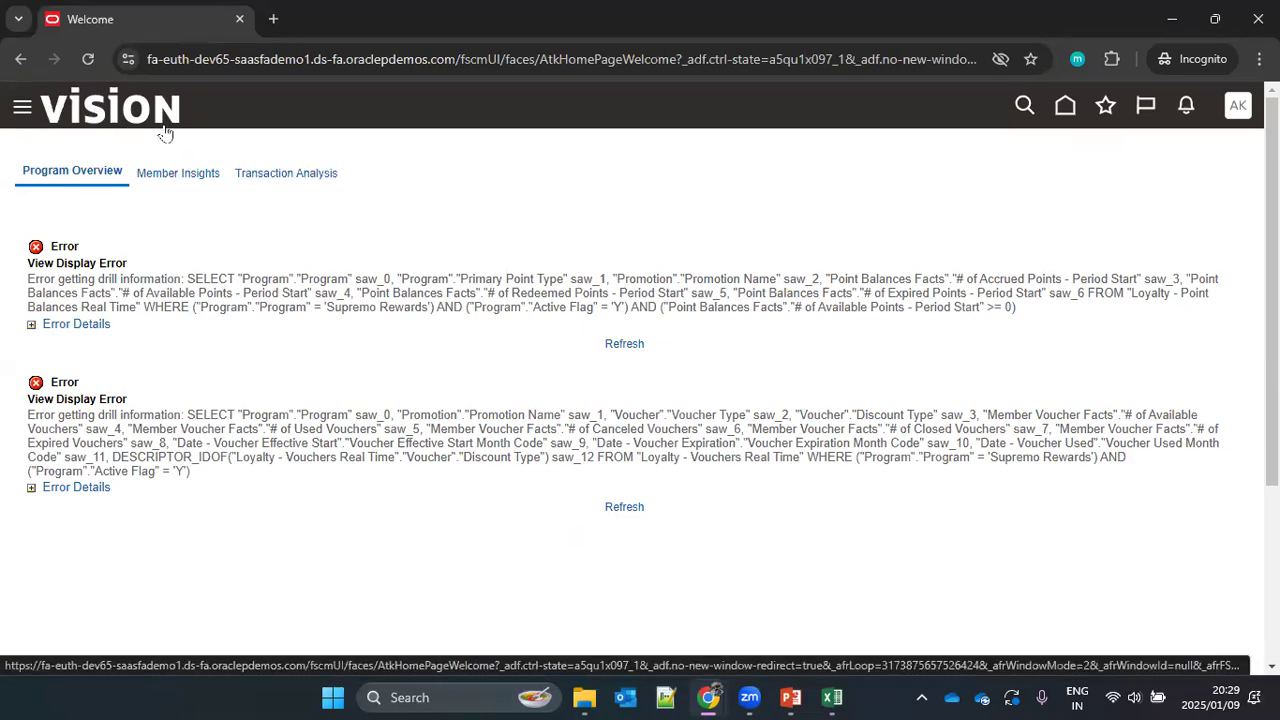
Step: Go to the new user's home page and compare the apps offered under Others and Tools
{"action": "left_click", "coordinate": [1064, 110]}
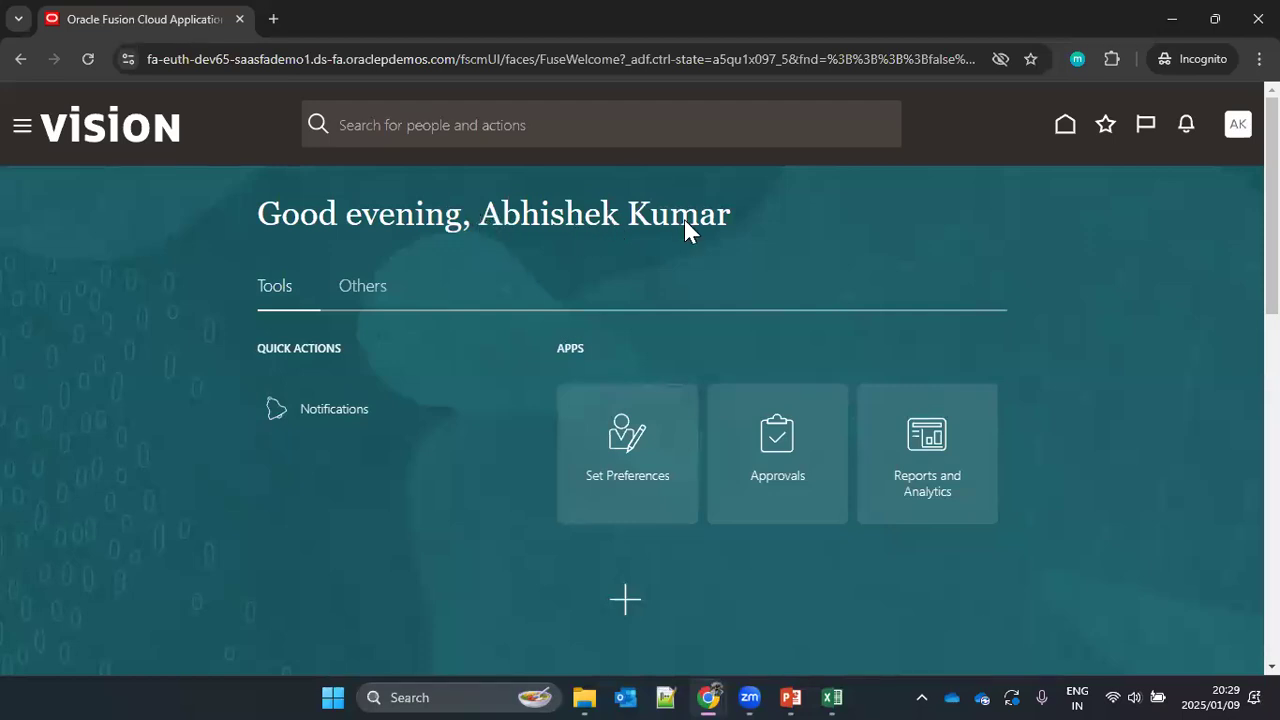
{"action": "left_click", "coordinate": [350, 288]}
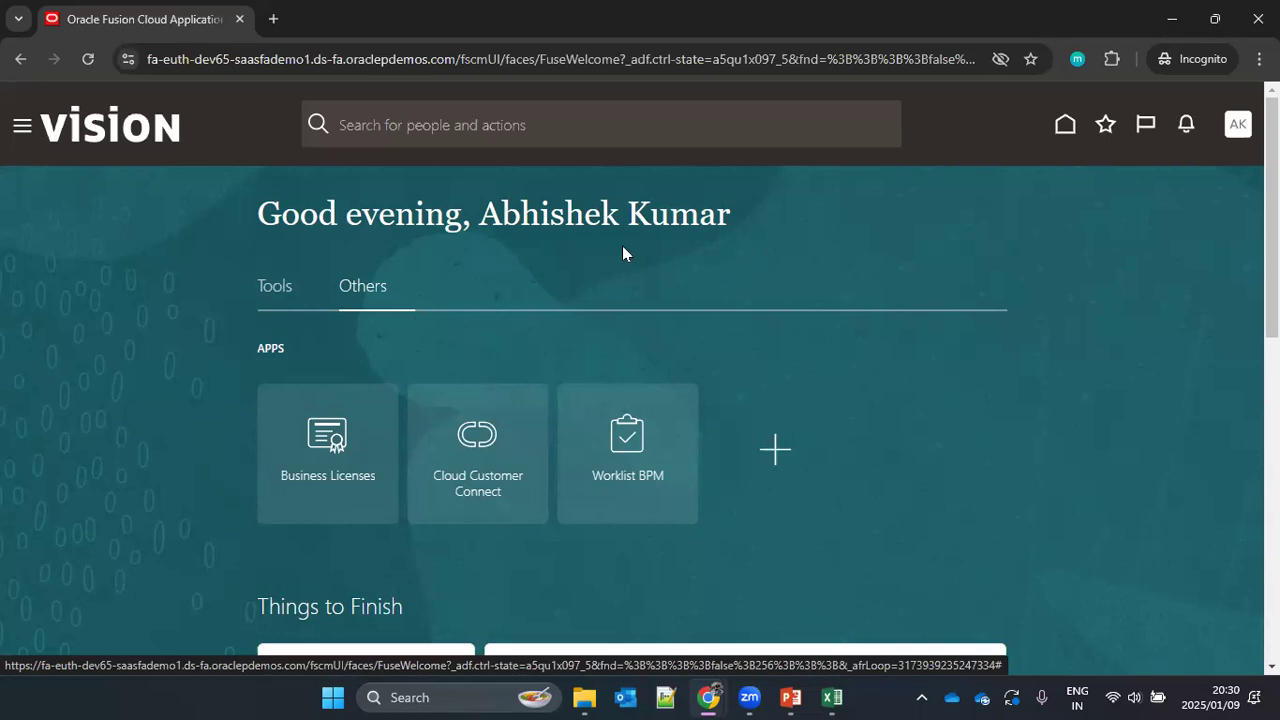
{"action": "left_click", "coordinate": [287, 287]}
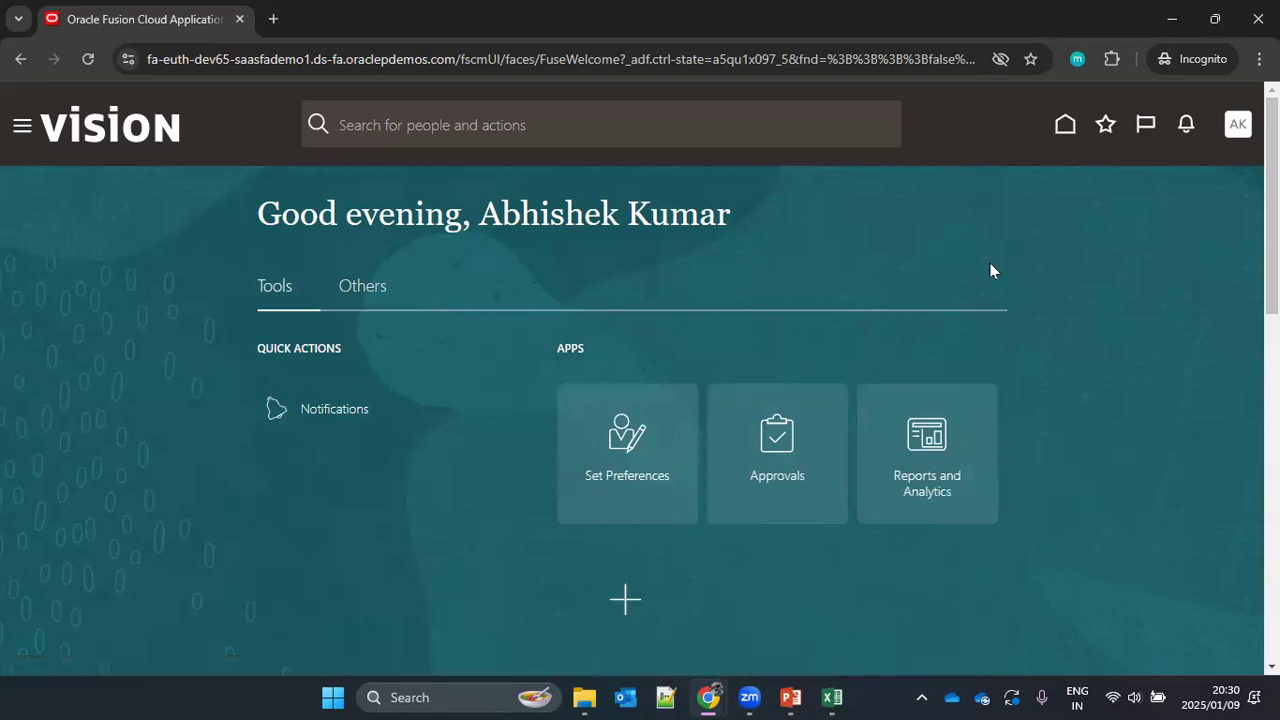
Step: Switch back to the Security Console window and open the DEFAULT user category to check its user name generation rule
{"action": "mouse_move", "coordinate": [710, 697]}
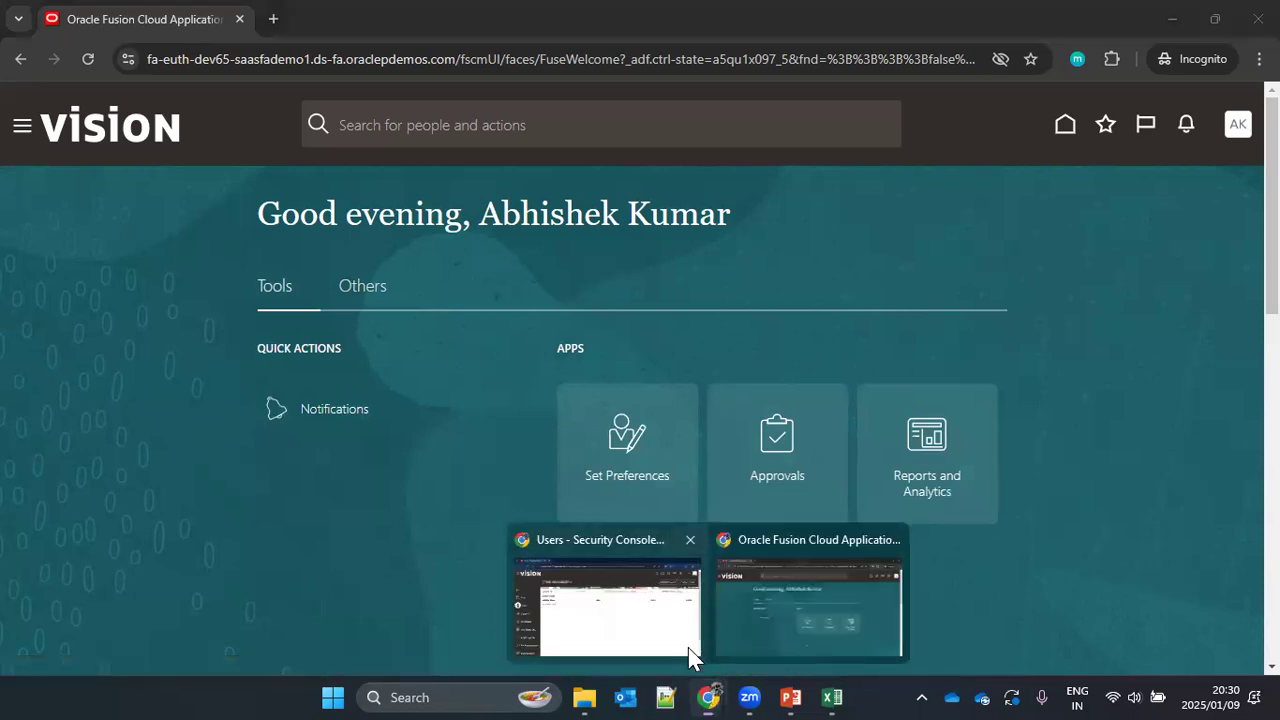
{"action": "left_click", "coordinate": [686, 648]}
{"action": "scroll", "coordinate": [451, 334], "scroll_direction": "down", "scroll_amount": 2}
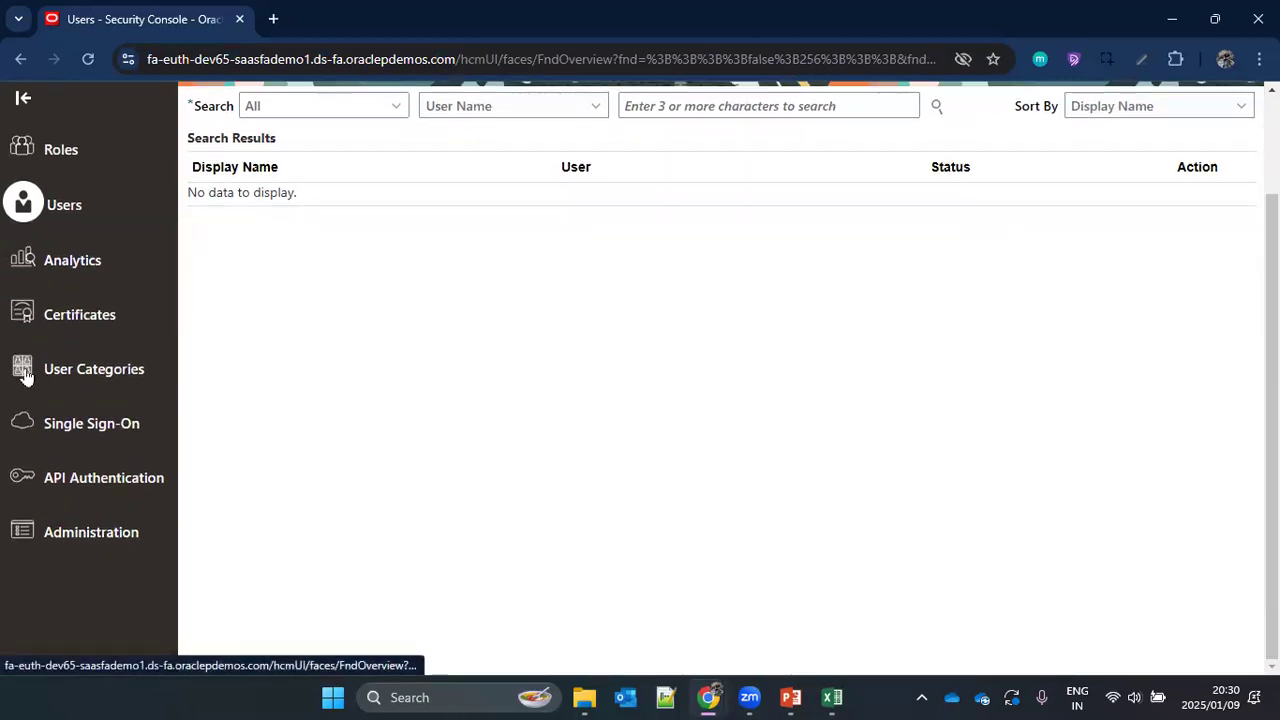
{"action": "left_click", "coordinate": [79, 375]}
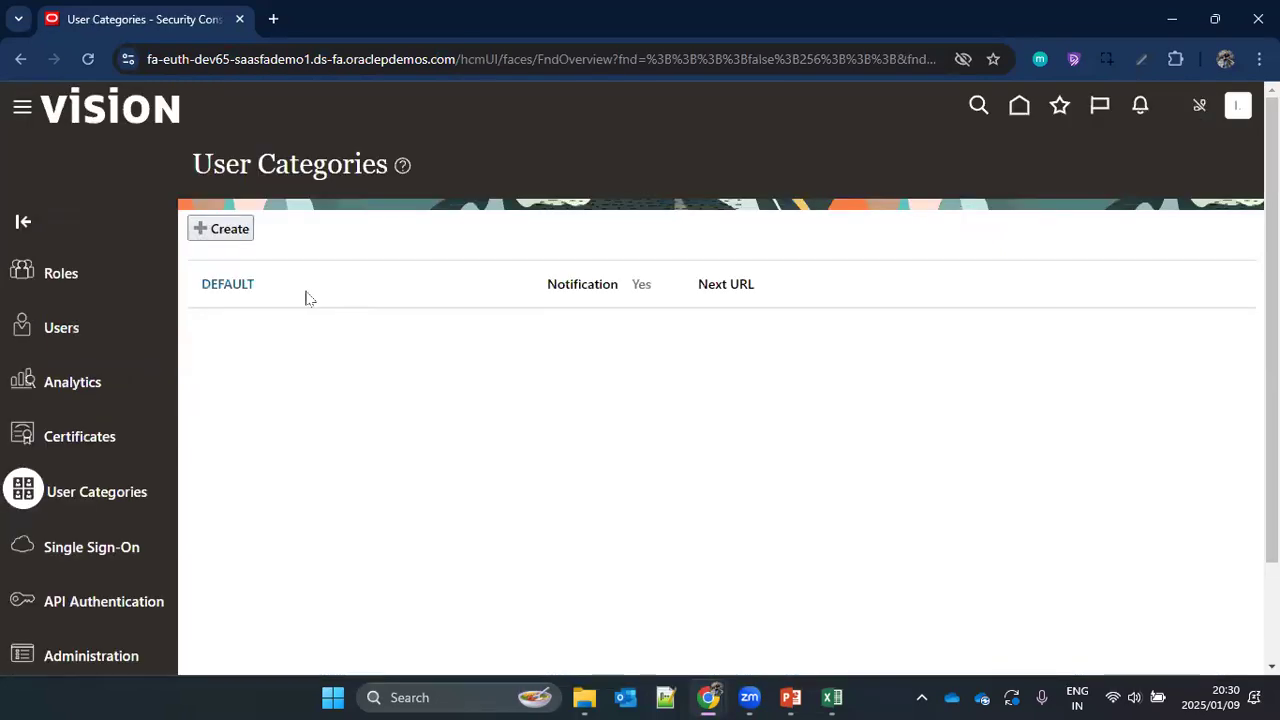
{"action": "left_click_drag", "start_coordinate": [264, 289], "coordinate": [197, 287]}
{"action": "left_click", "coordinate": [197, 287]}
{"action": "left_click", "coordinate": [230, 287]}
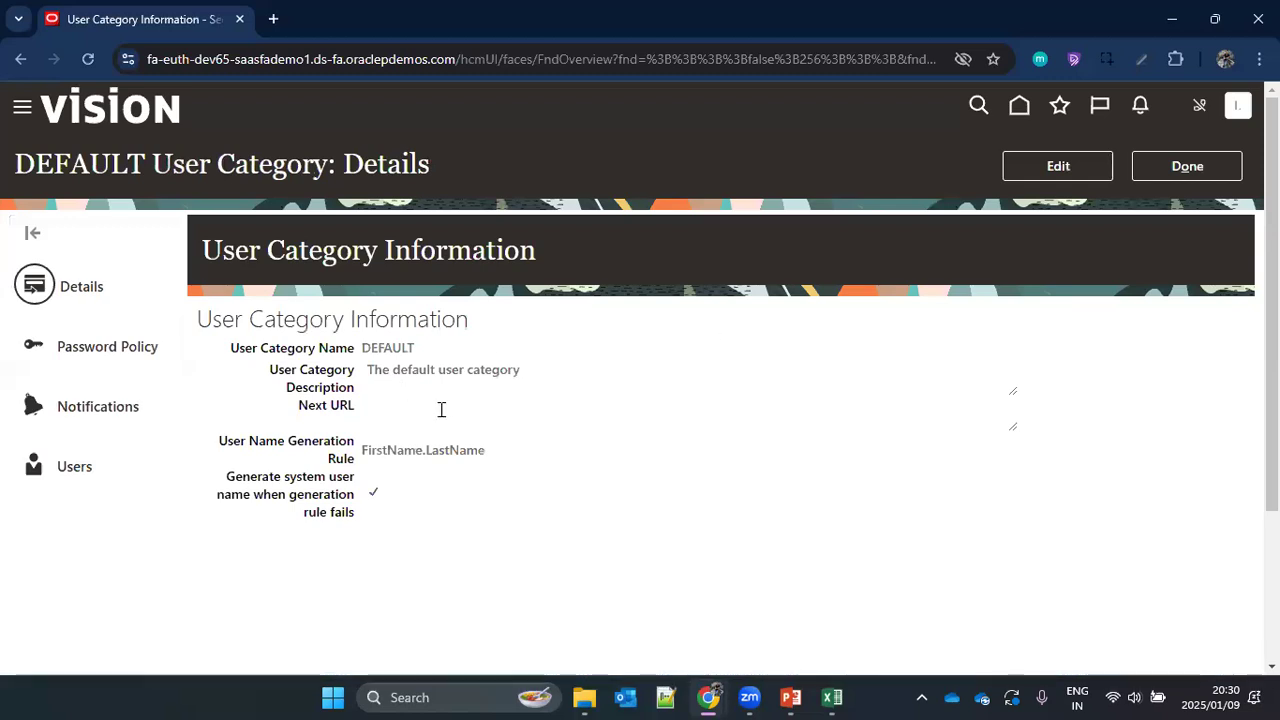
{"action": "left_click_drag", "start_coordinate": [220, 446], "coordinate": [364, 466]}
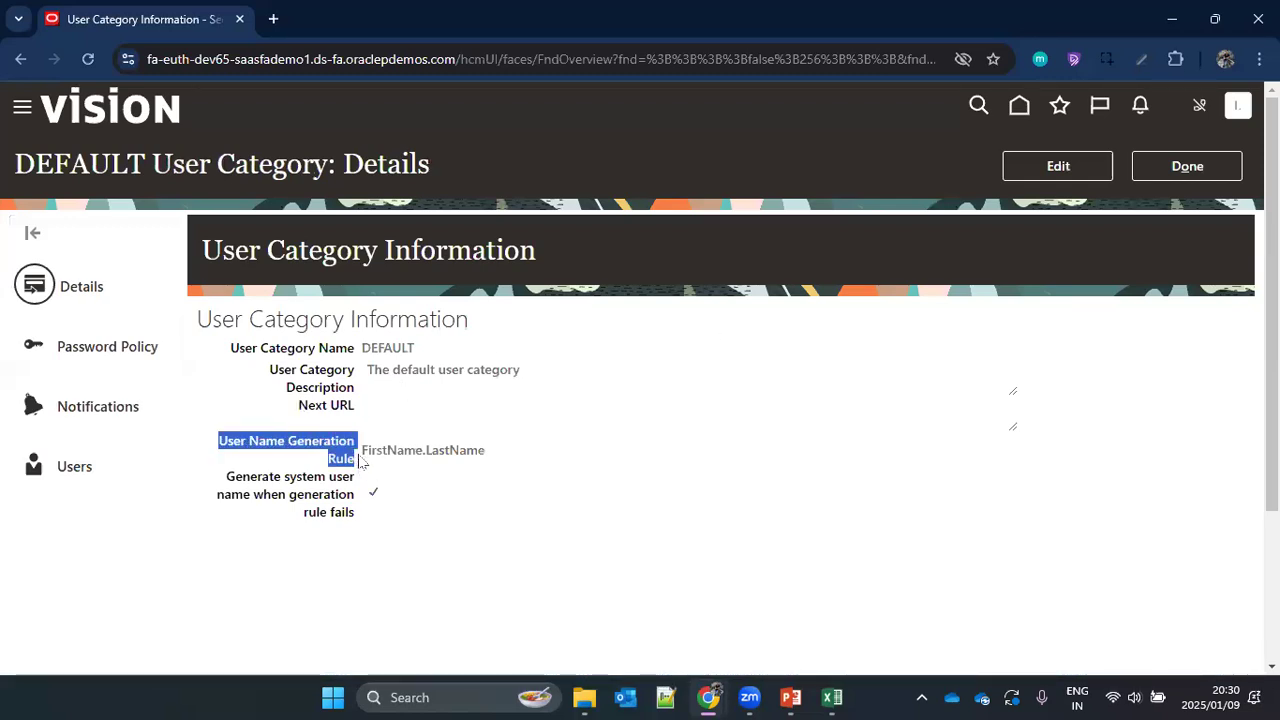
{"action": "left_click", "coordinate": [484, 449]}
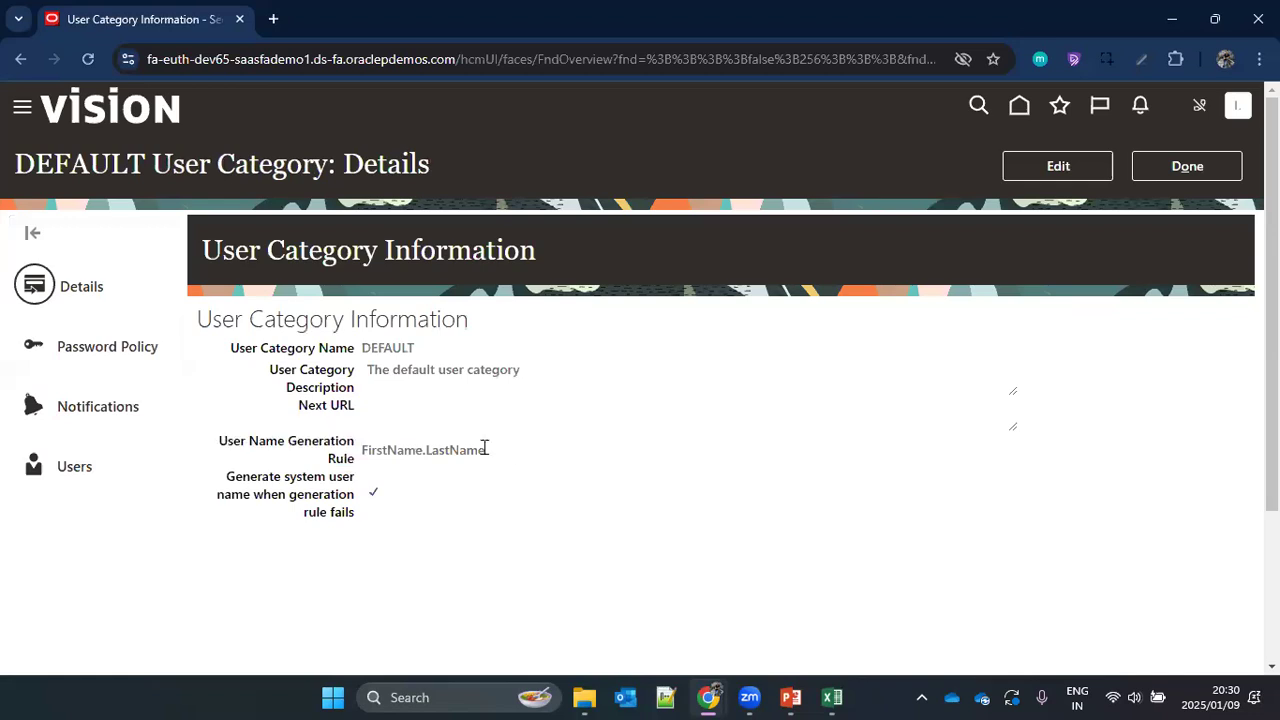
Step: Open the DEFAULT category's password policy for editing and examine the days before password expiration and expiry warning
{"action": "left_click", "coordinate": [109, 353]}
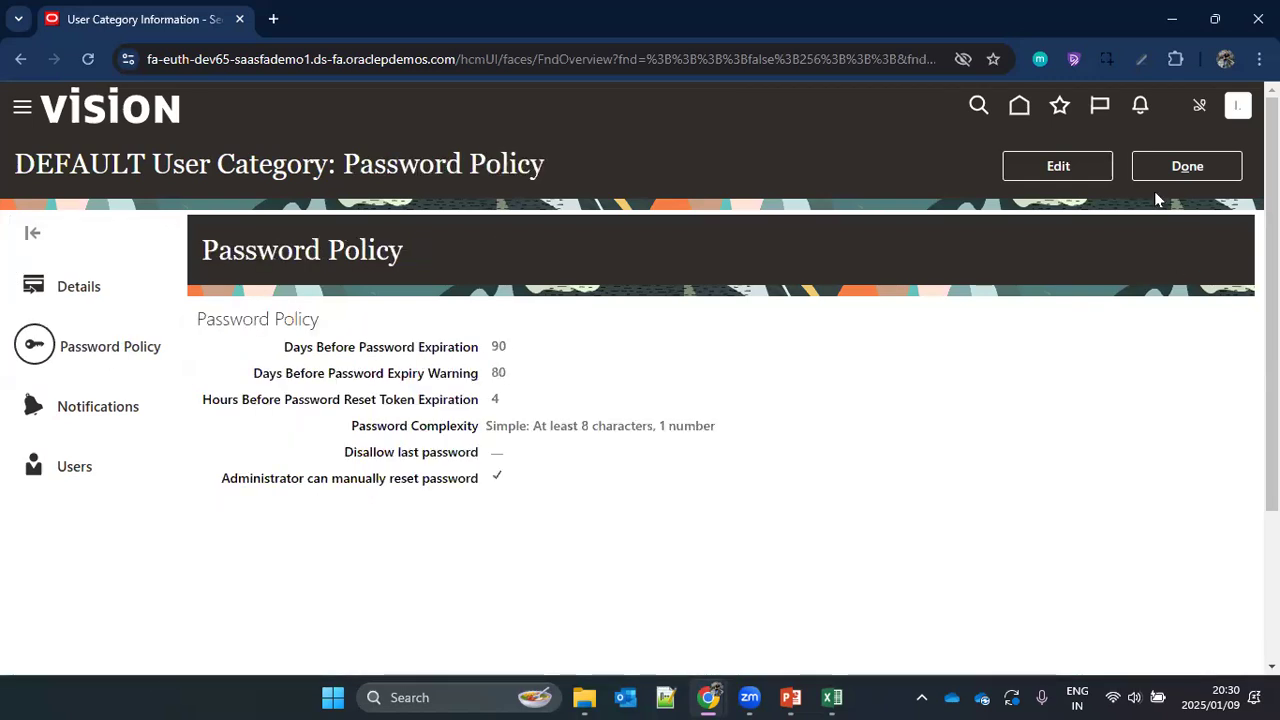
{"action": "left_click", "coordinate": [1030, 170]}
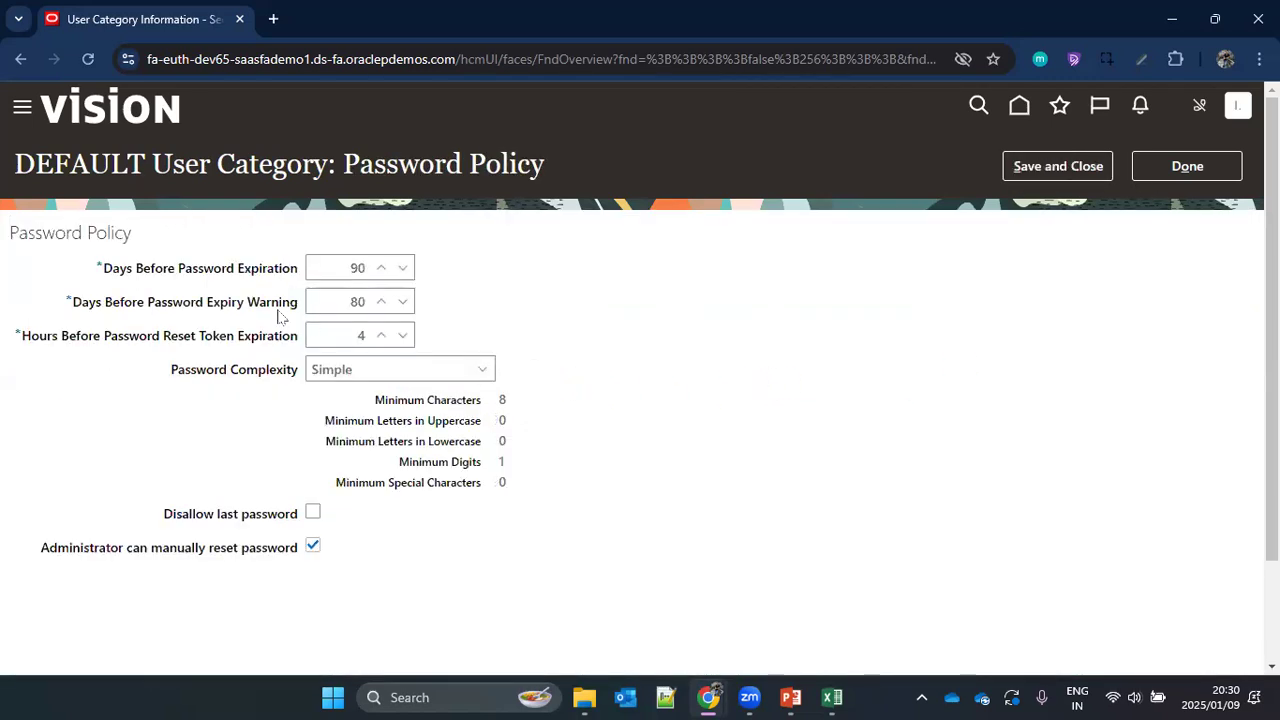
{"action": "left_click_drag", "start_coordinate": [136, 270], "coordinate": [297, 281]}
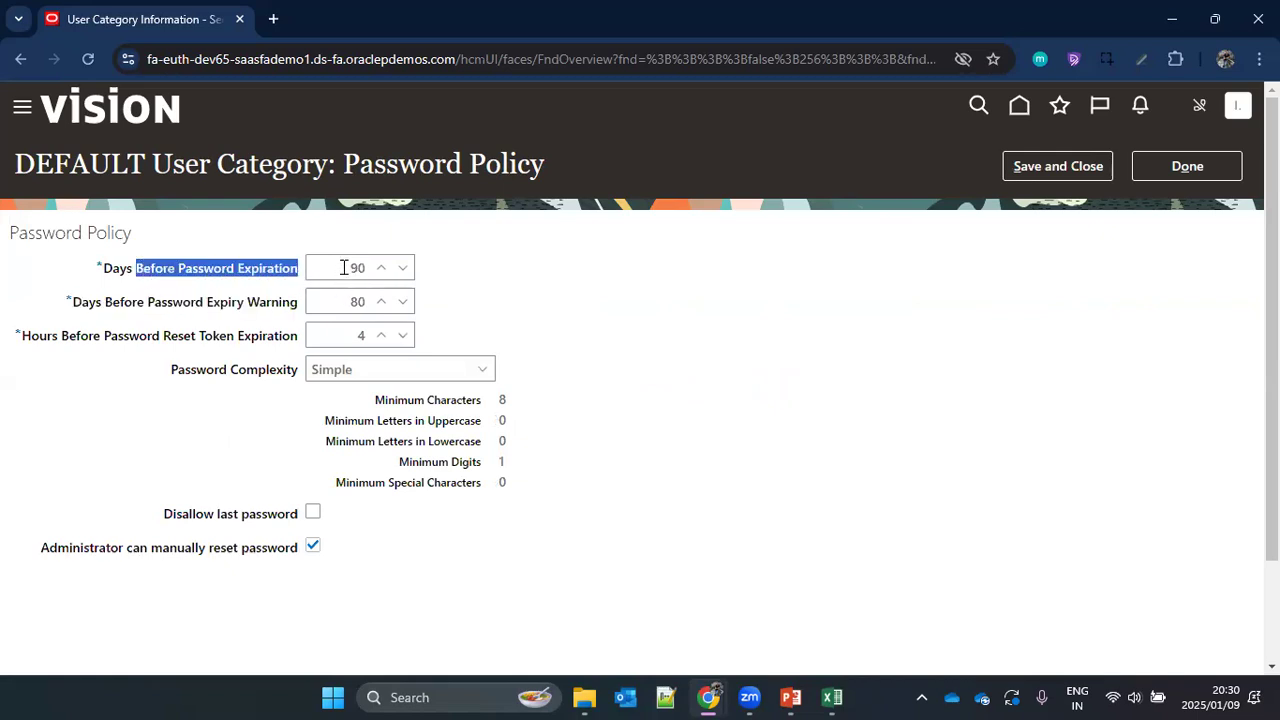
{"action": "left_click", "coordinate": [343, 267]}
{"action": "double_click", "coordinate": [364, 267]}
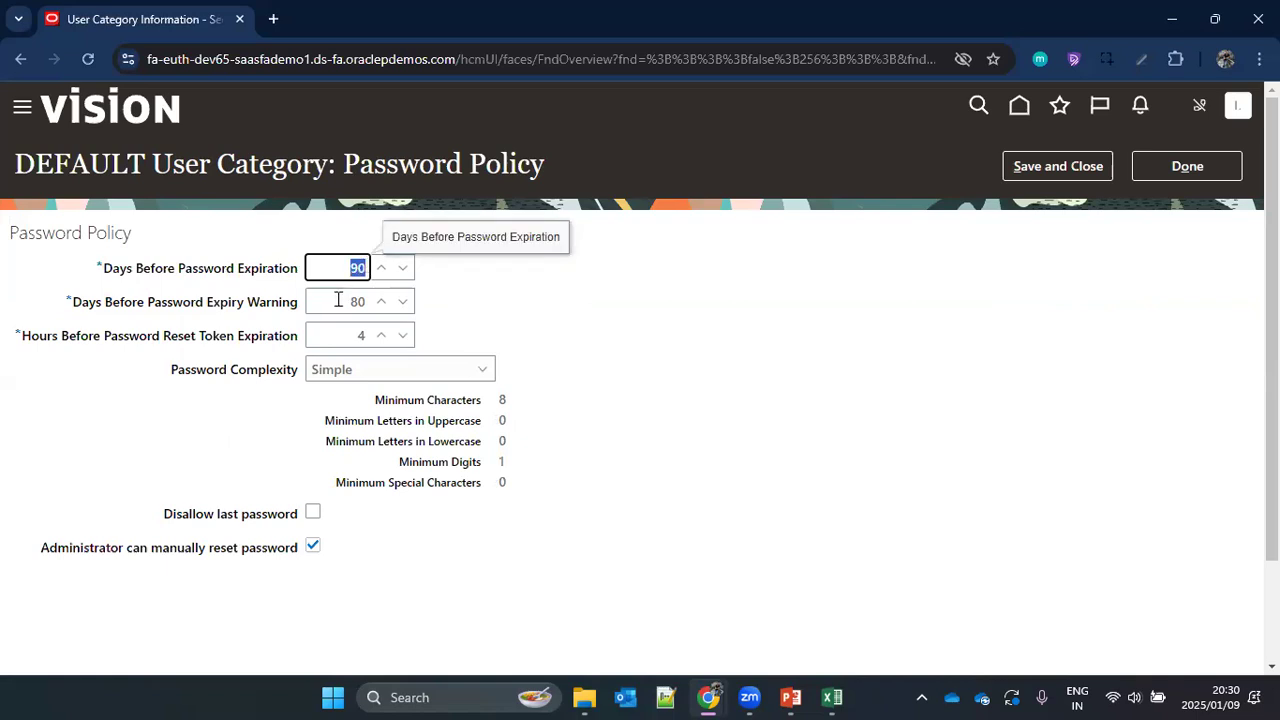
{"action": "left_click", "coordinate": [345, 301]}
{"action": "double_click", "coordinate": [364, 301]}
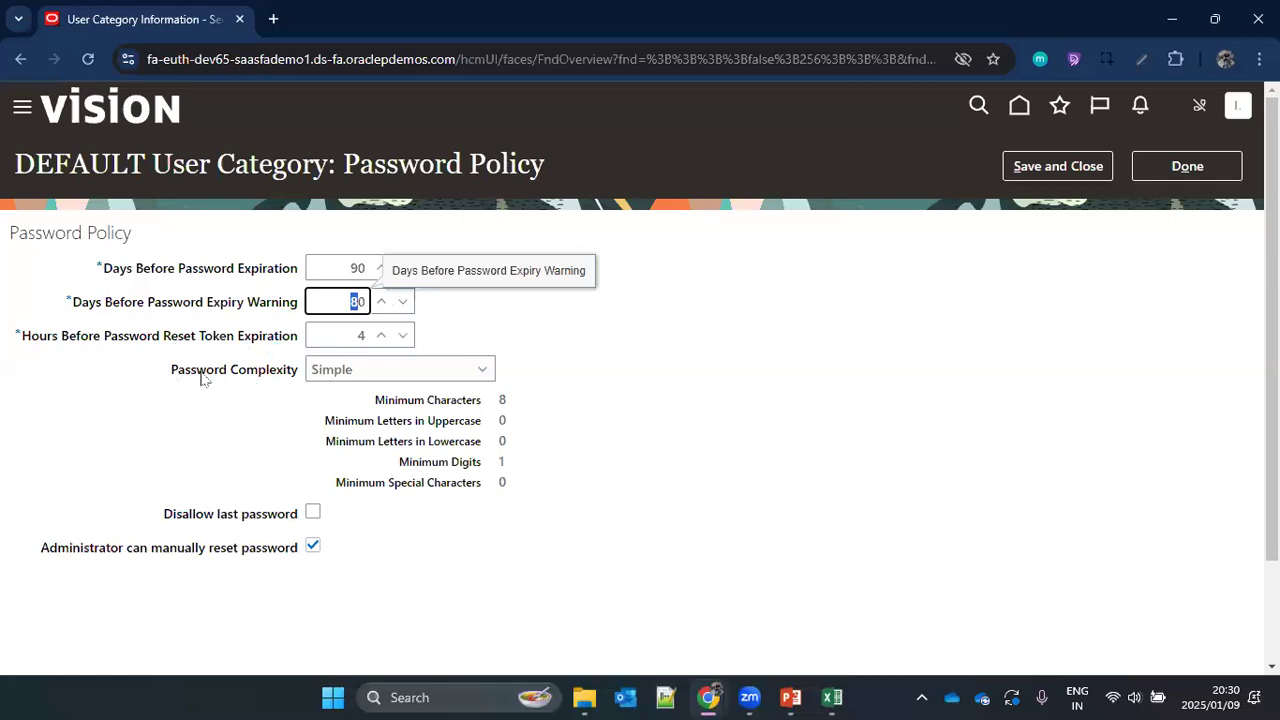
Step: Try the Complex and Very complex password complexity options and compare their minimum character requirements with Simple
{"action": "left_click_drag", "start_coordinate": [203, 371], "coordinate": [300, 380]}
{"action": "left_click", "coordinate": [482, 372]}
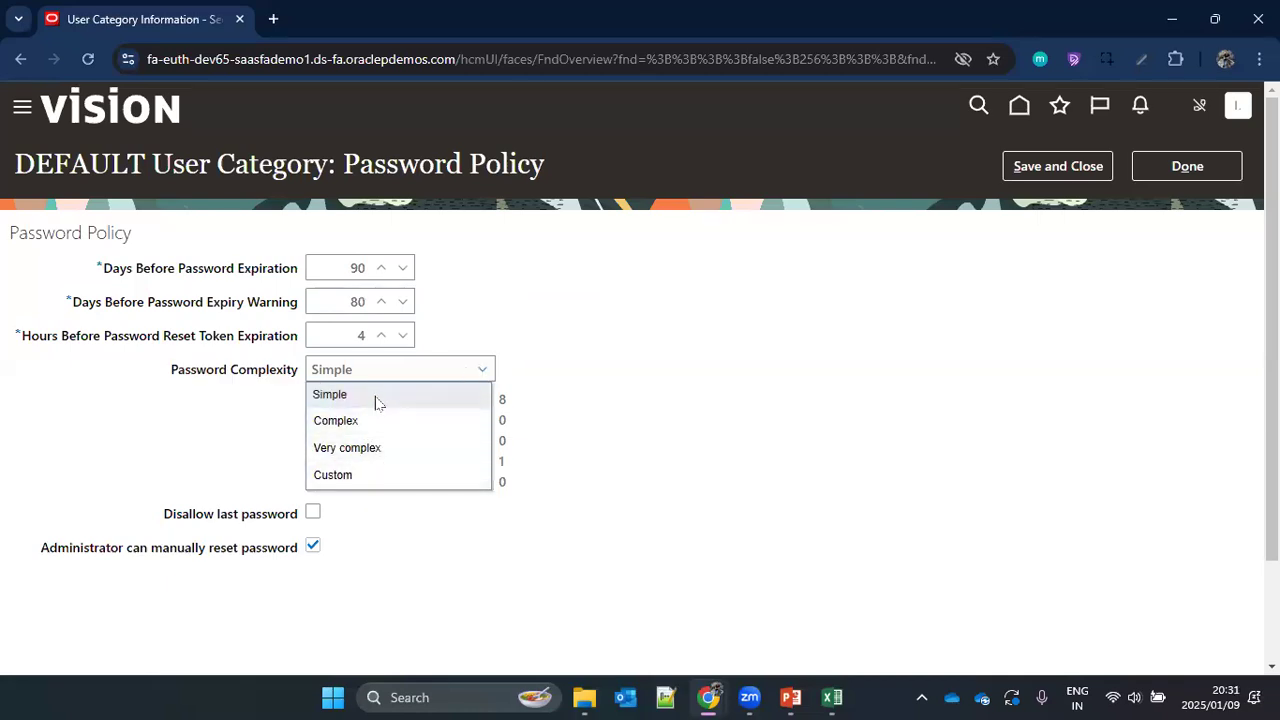
{"action": "left_click", "coordinate": [684, 370]}
{"action": "left_click_drag", "start_coordinate": [496, 398], "coordinate": [508, 404]}
{"action": "left_click_drag", "start_coordinate": [499, 460], "coordinate": [507, 483]}
{"action": "left_click", "coordinate": [343, 378]}
{"action": "left_click", "coordinate": [398, 424]}
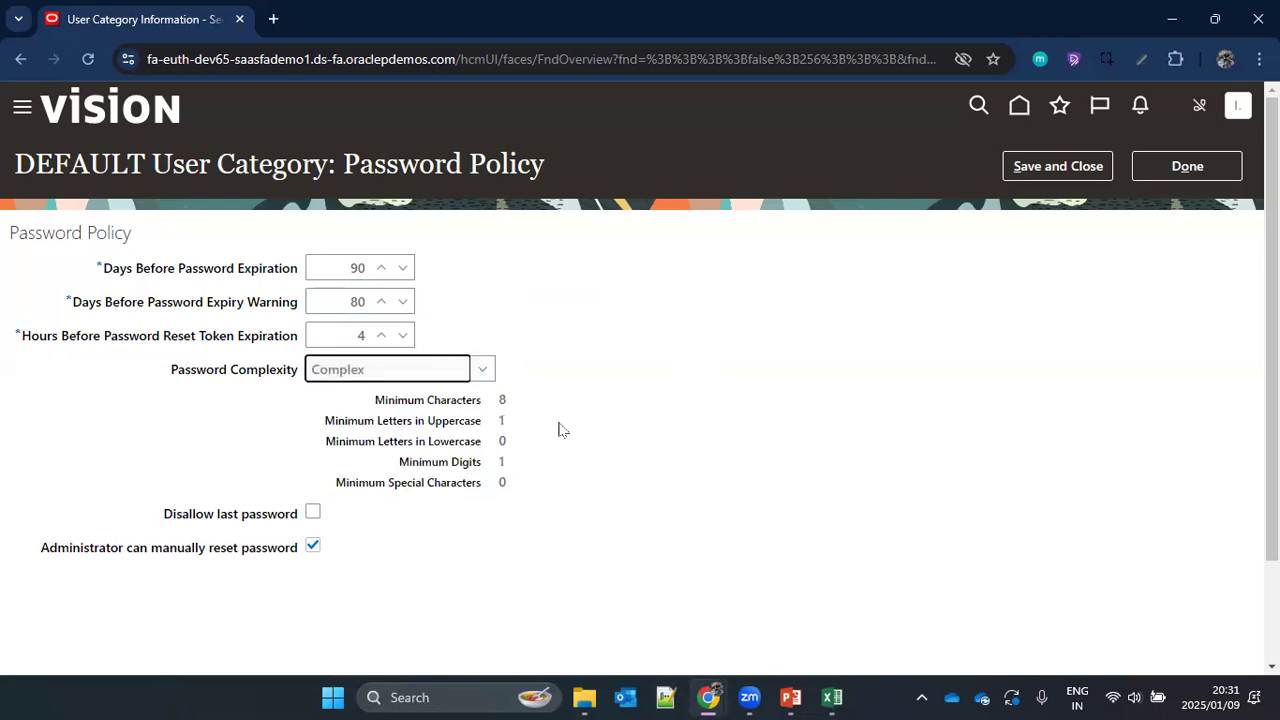
{"action": "left_click", "coordinate": [371, 371]}
{"action": "left_click", "coordinate": [420, 446]}
{"action": "left_click_drag", "start_coordinate": [500, 486], "coordinate": [532, 498]}
Step: Try a Custom password complexity with 16 minimum characters and 1 minimum uppercase letter, leaving the policy without saving
{"action": "left_click", "coordinate": [365, 369]}
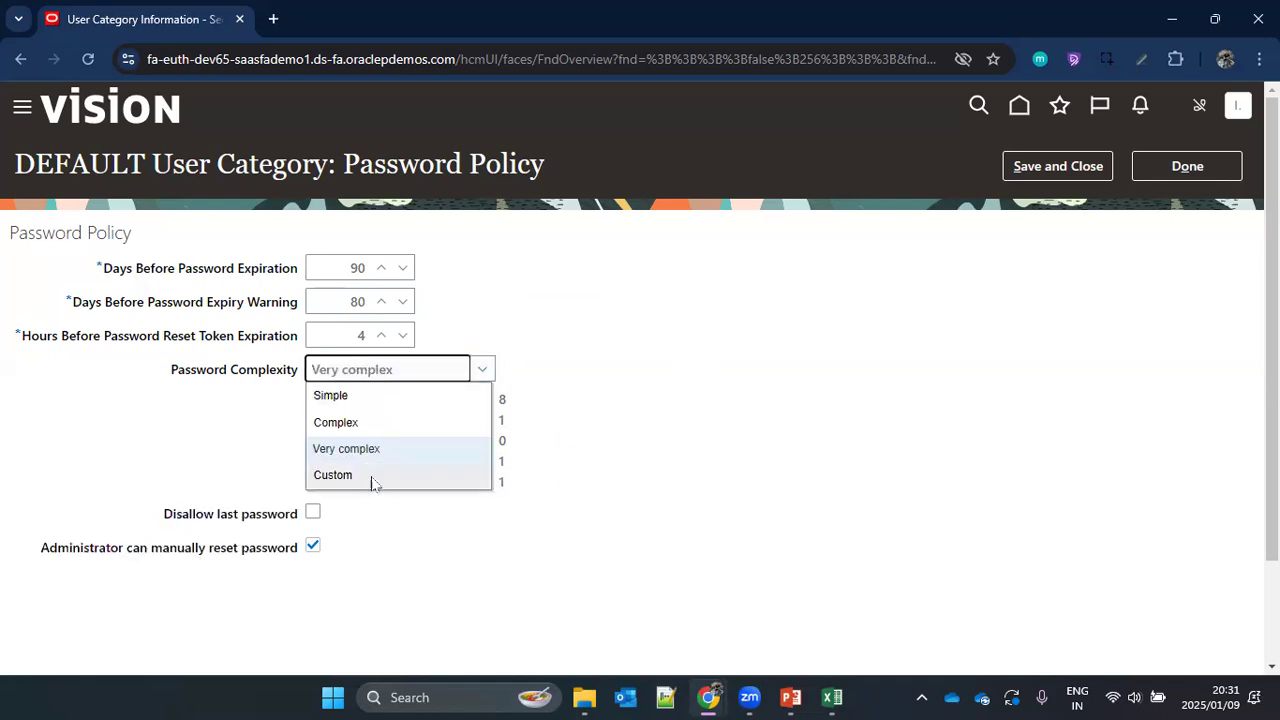
{"action": "left_click", "coordinate": [371, 476]}
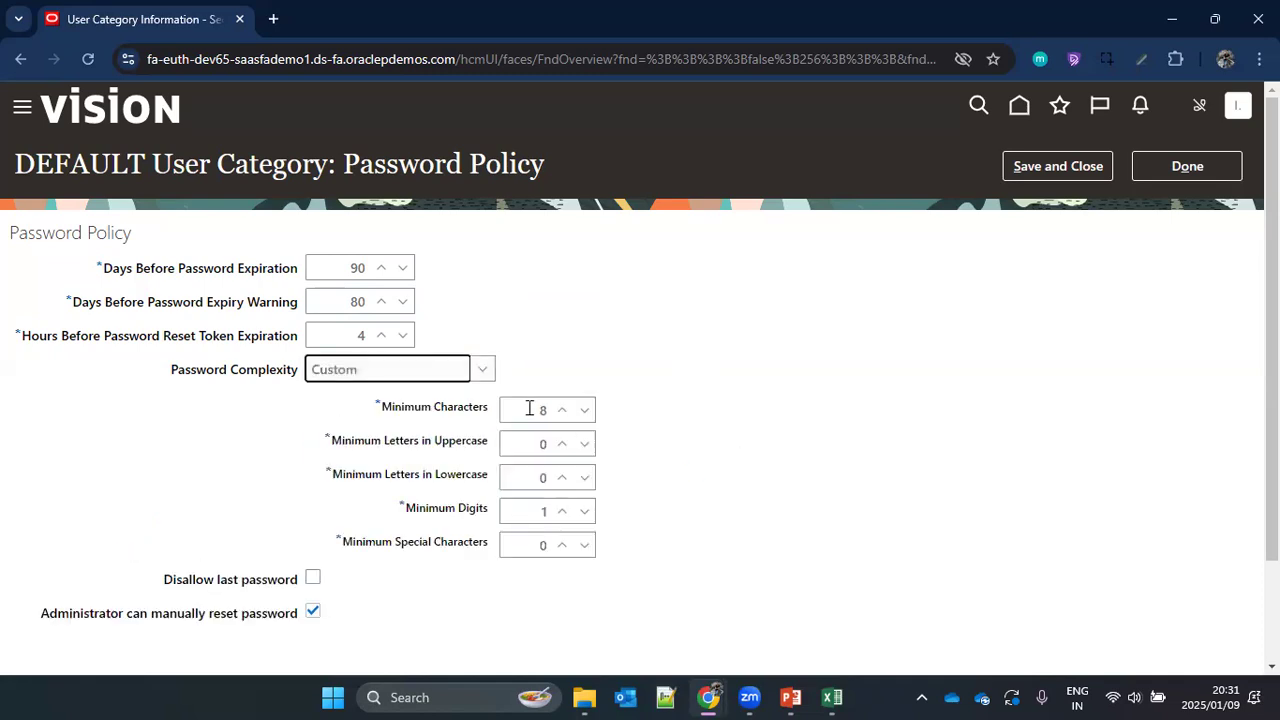
{"action": "left_click_drag", "start_coordinate": [529, 410], "coordinate": [565, 417]}
{"action": "type", "text": "16"}
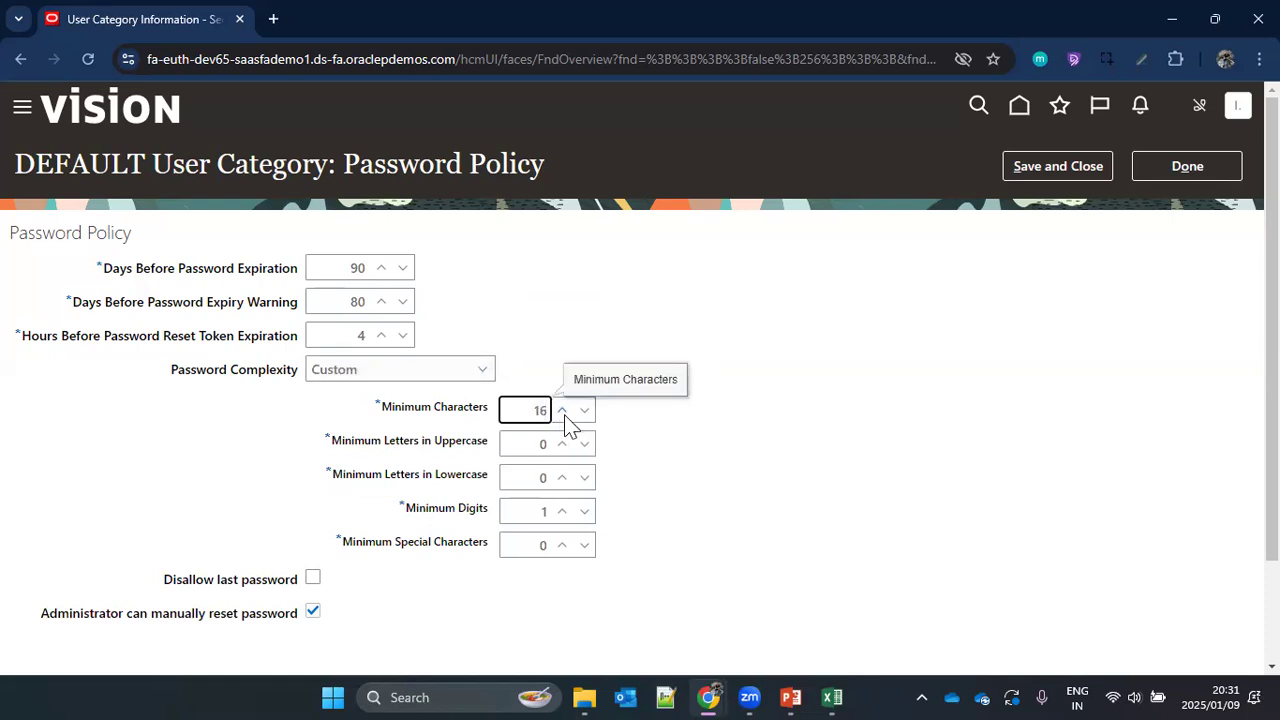
{"action": "left_click", "coordinate": [526, 511]}
{"action": "double_click", "coordinate": [545, 446]}
{"action": "type", "text": "1"}
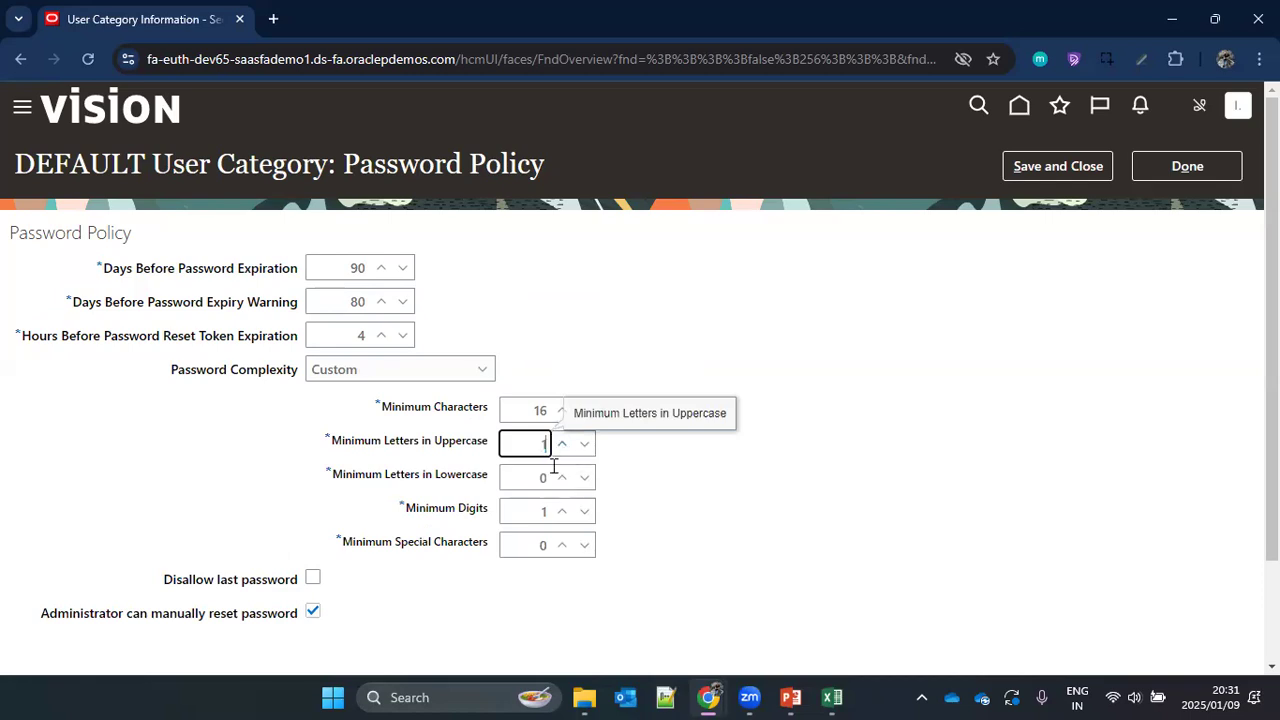
{"action": "left_click", "coordinate": [838, 477]}
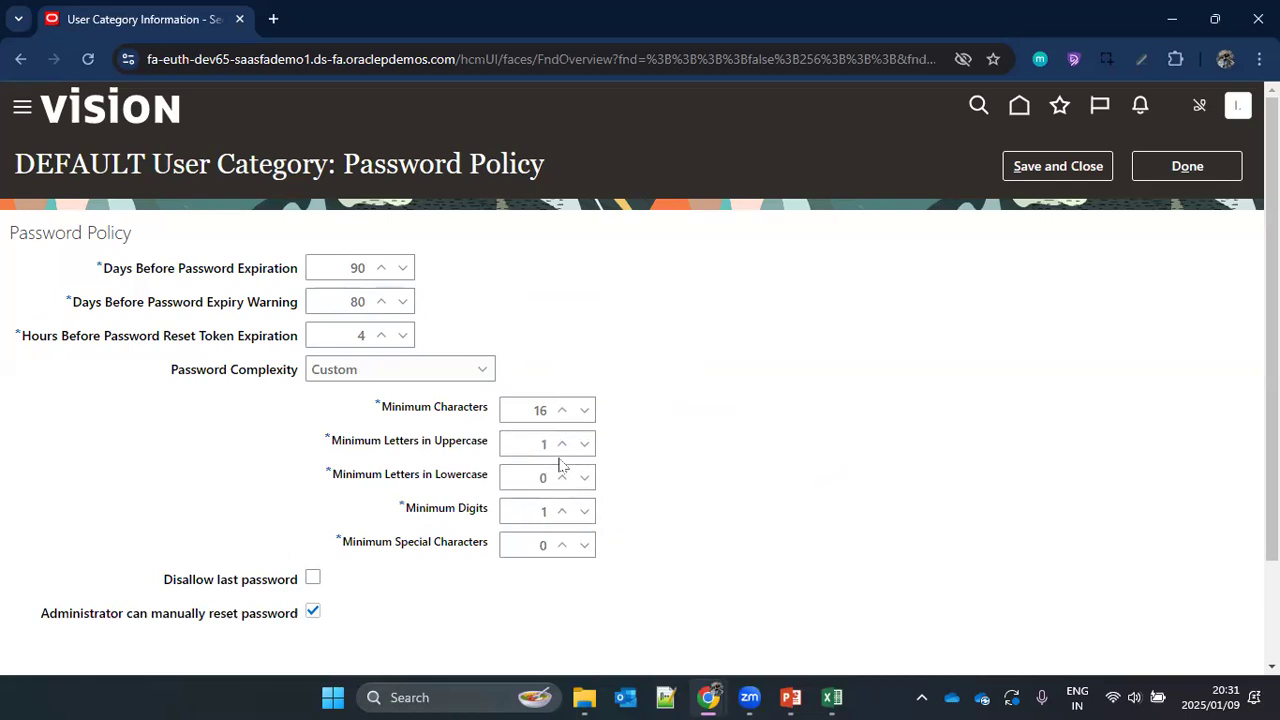
{"action": "scroll", "coordinate": [487, 525], "scroll_direction": "down", "scroll_amount": 1}
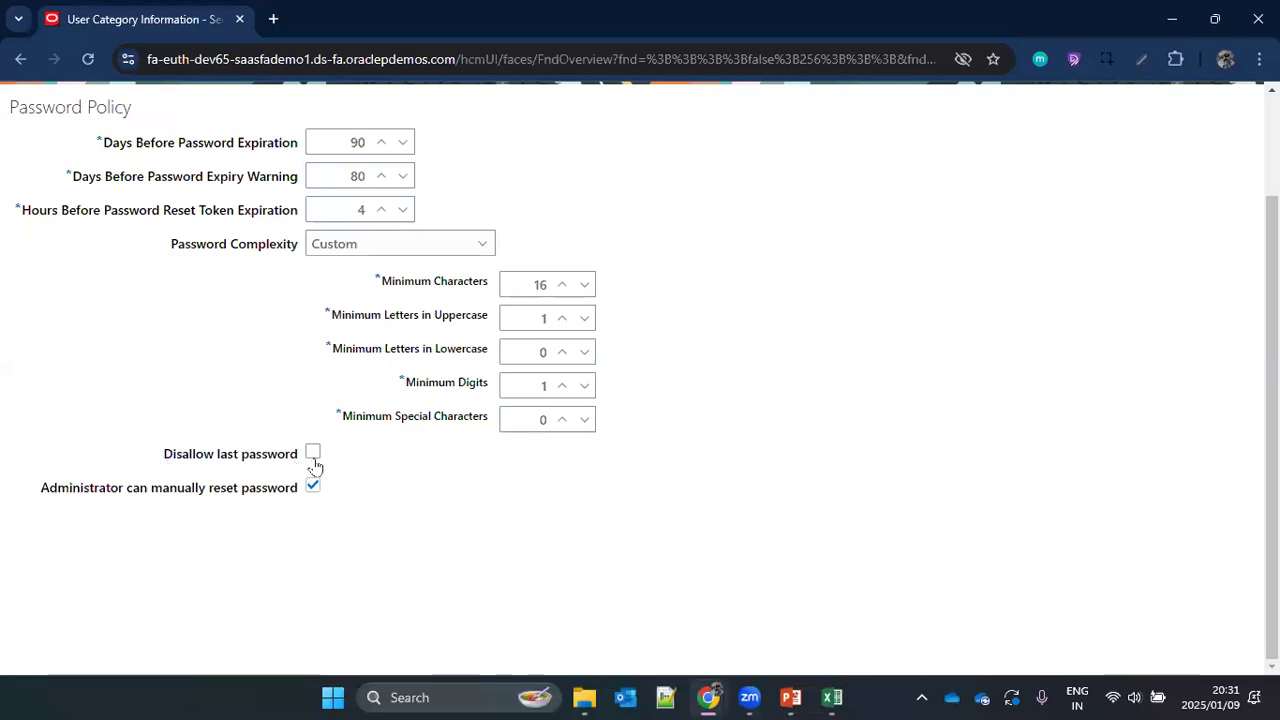
{"action": "scroll", "coordinate": [752, 455], "scroll_direction": "up", "scroll_amount": 2}
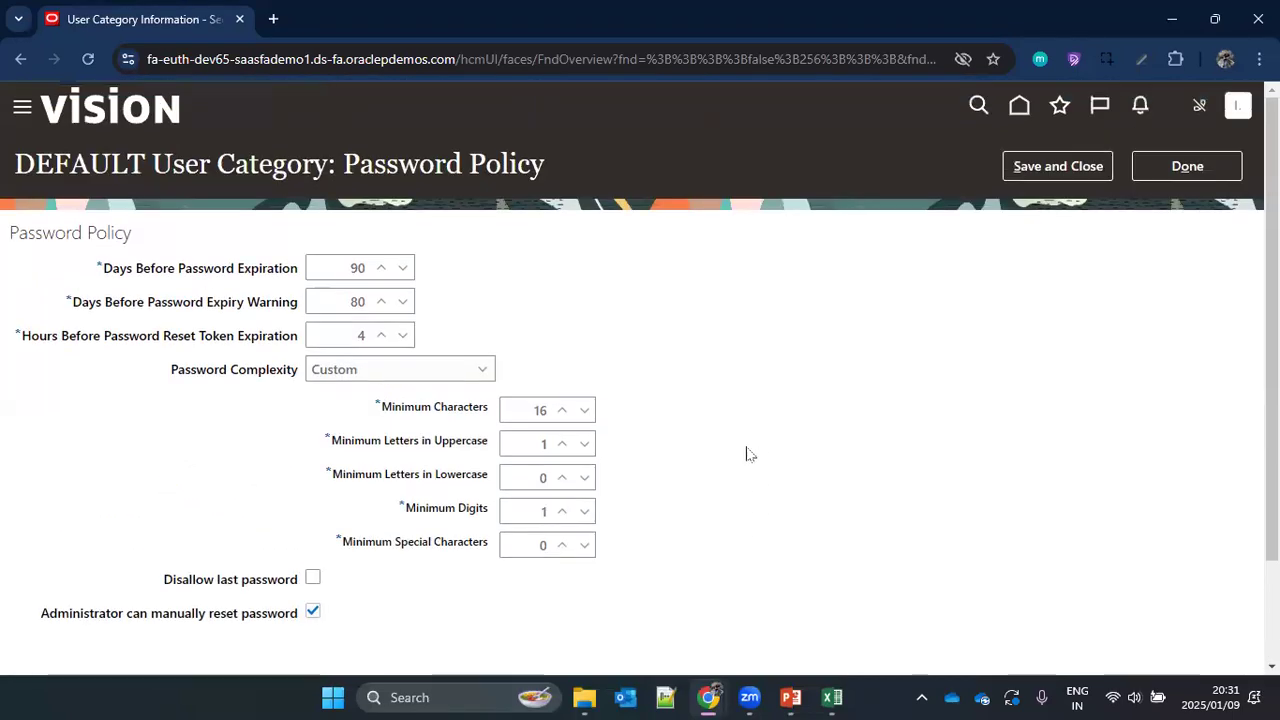
{"action": "left_click", "coordinate": [1179, 174]}
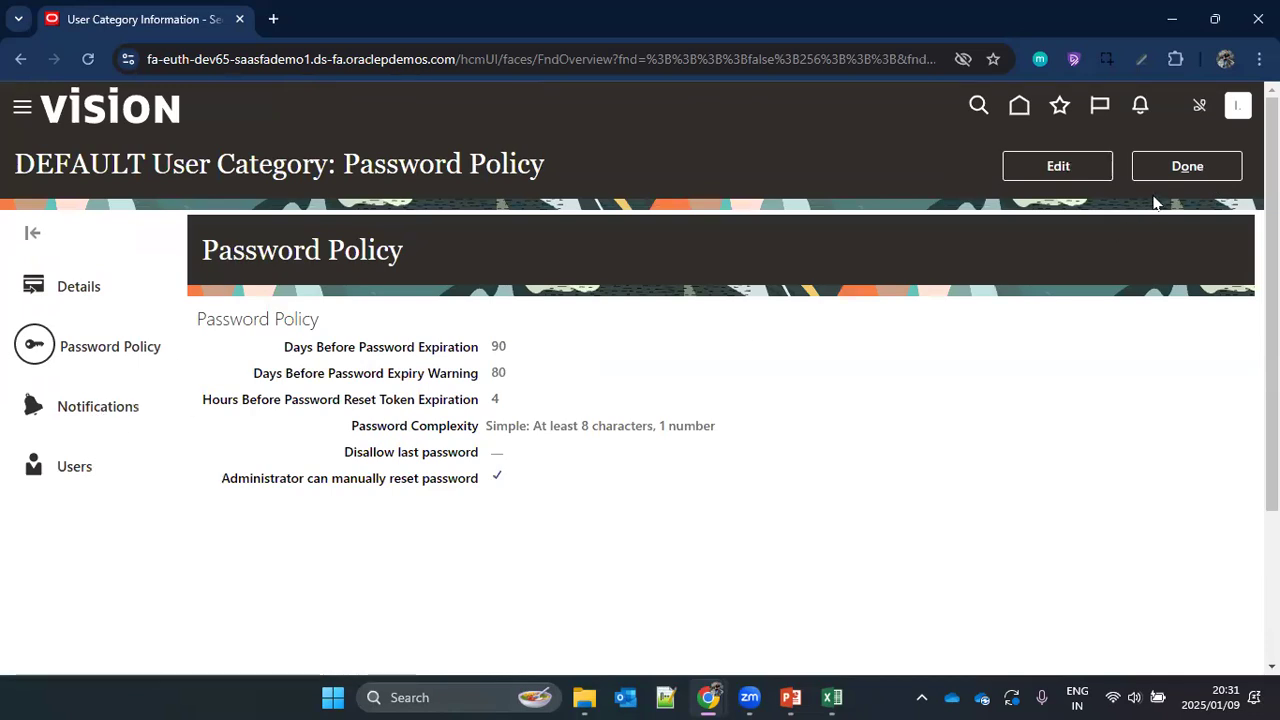
Step: Review the users assigned to the DEFAULT category and its notification templates with their events and enabled status
{"action": "left_click", "coordinate": [74, 466]}
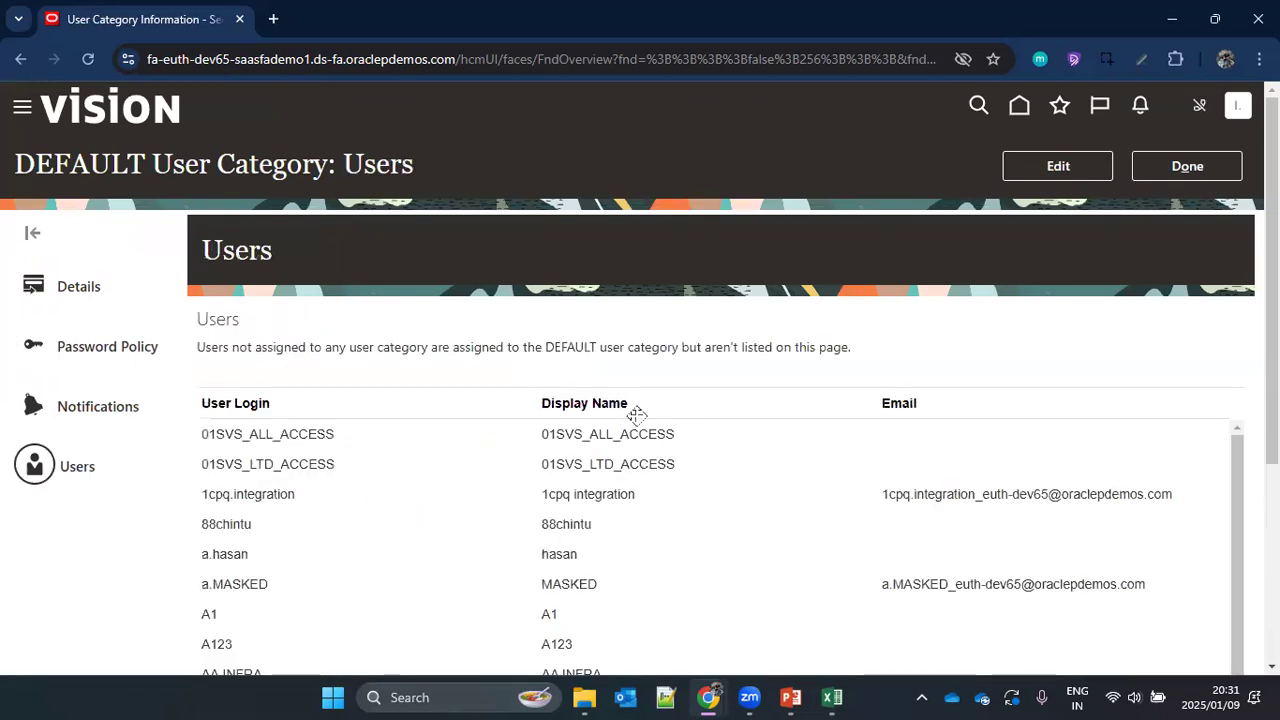
{"action": "scroll", "coordinate": [640, 420], "scroll_direction": "down", "scroll_amount": 3}
{"action": "scroll", "coordinate": [380, 430], "scroll_direction": "up", "scroll_amount": 3}
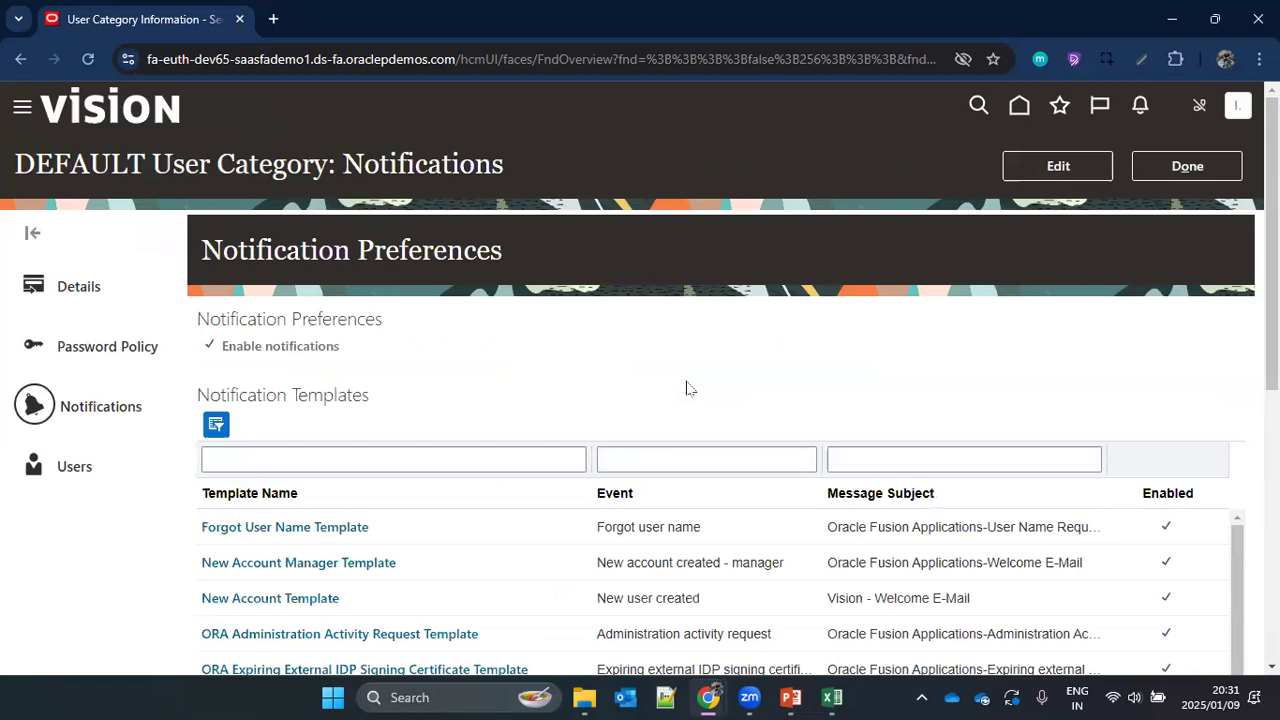
{"action": "scroll", "coordinate": [686, 388], "scroll_direction": "down", "scroll_amount": 5}
{"action": "scroll", "coordinate": [797, 405], "scroll_direction": "down", "scroll_amount": 5}
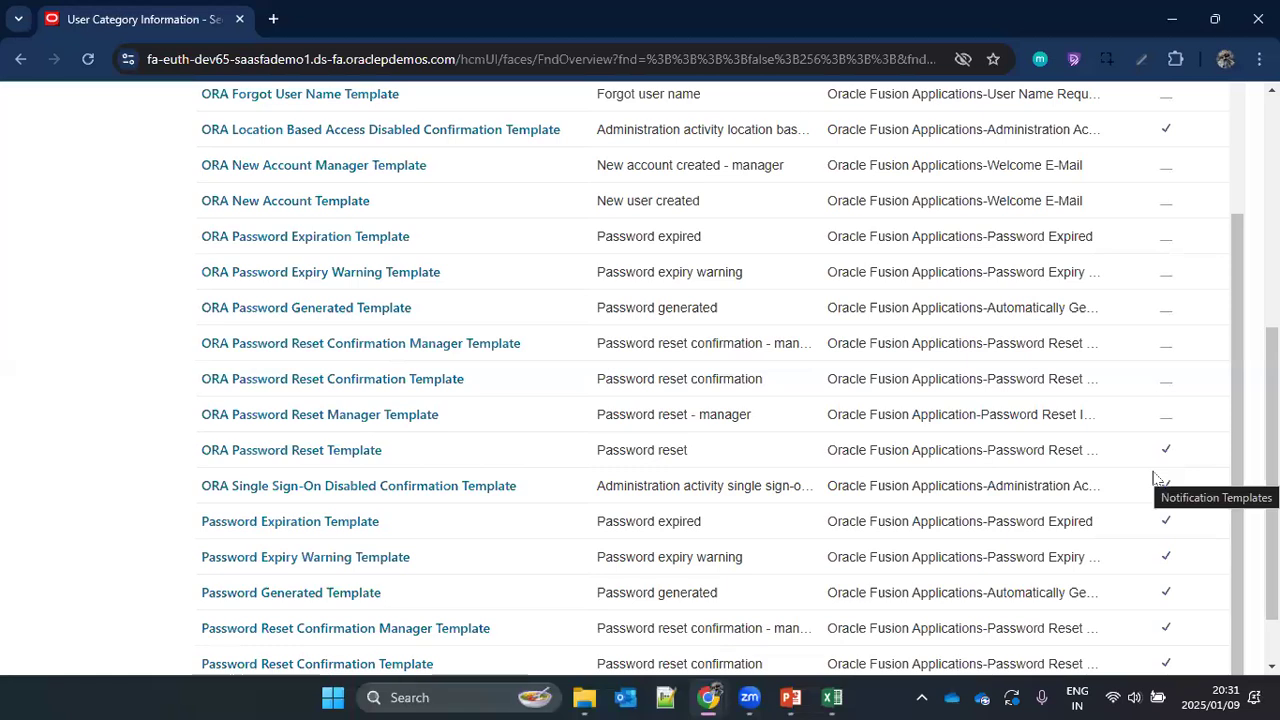
{"action": "scroll", "coordinate": [666, 477], "scroll_direction": "up", "scroll_amount": 7}
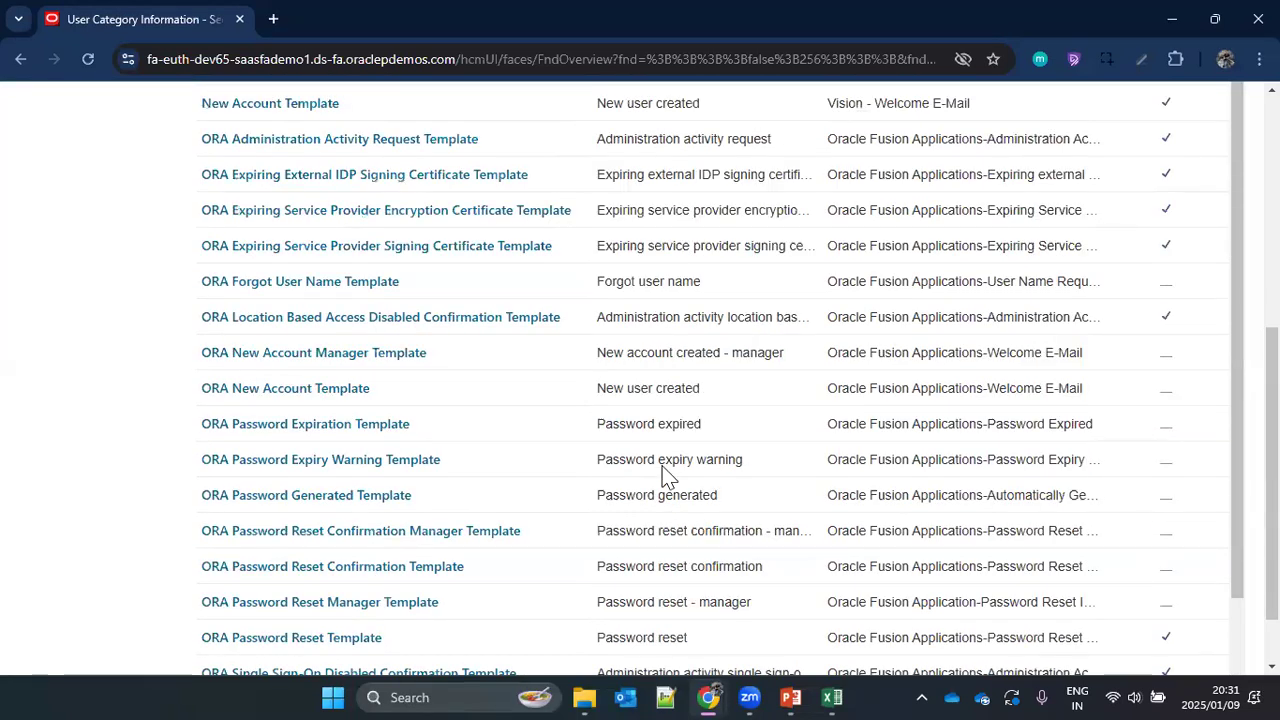
Step: Close the DEFAULT category and revisit the User Accounts and User Categories pages
{"action": "left_click", "coordinate": [1186, 172]}
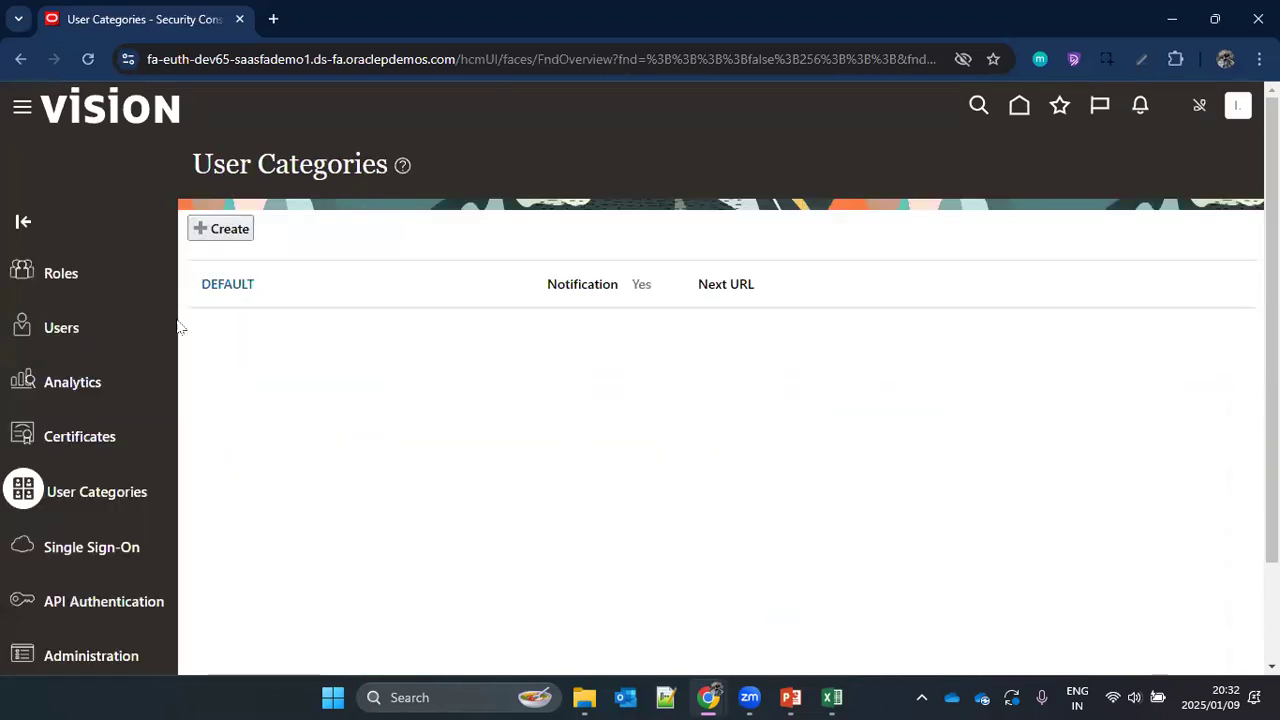
{"action": "left_click", "coordinate": [64, 330]}
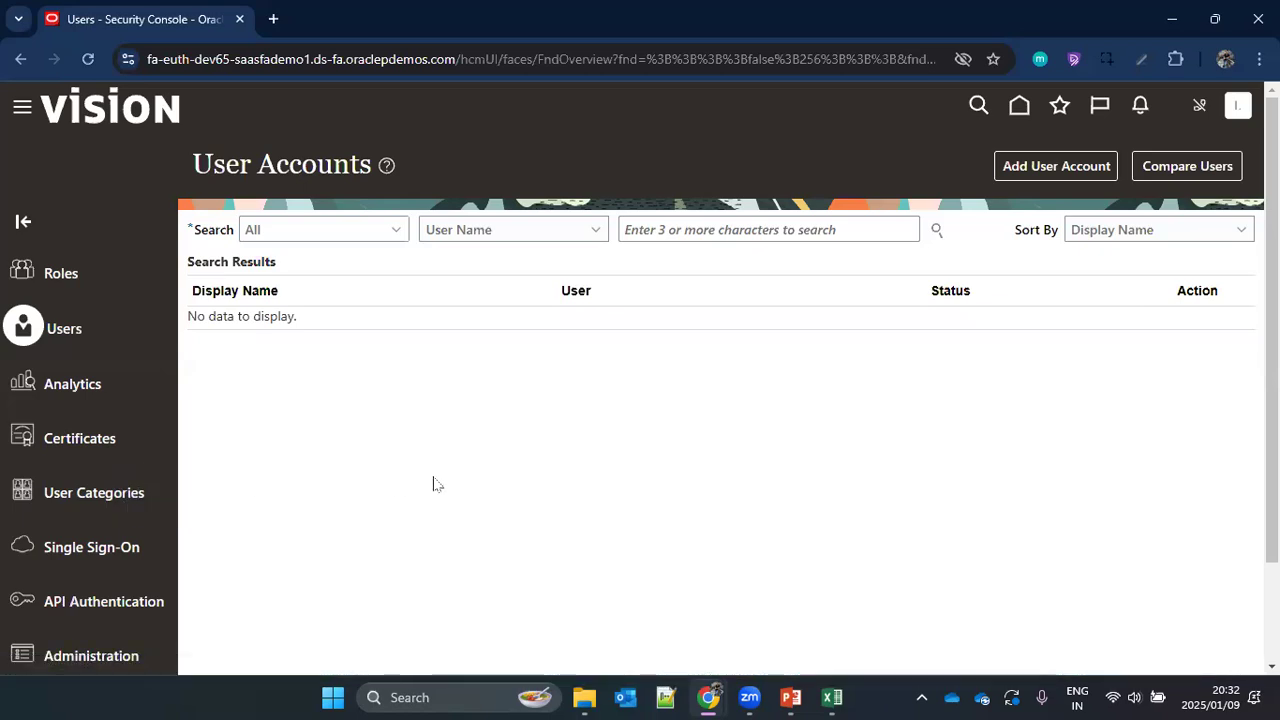
{"action": "left_click", "coordinate": [125, 493]}
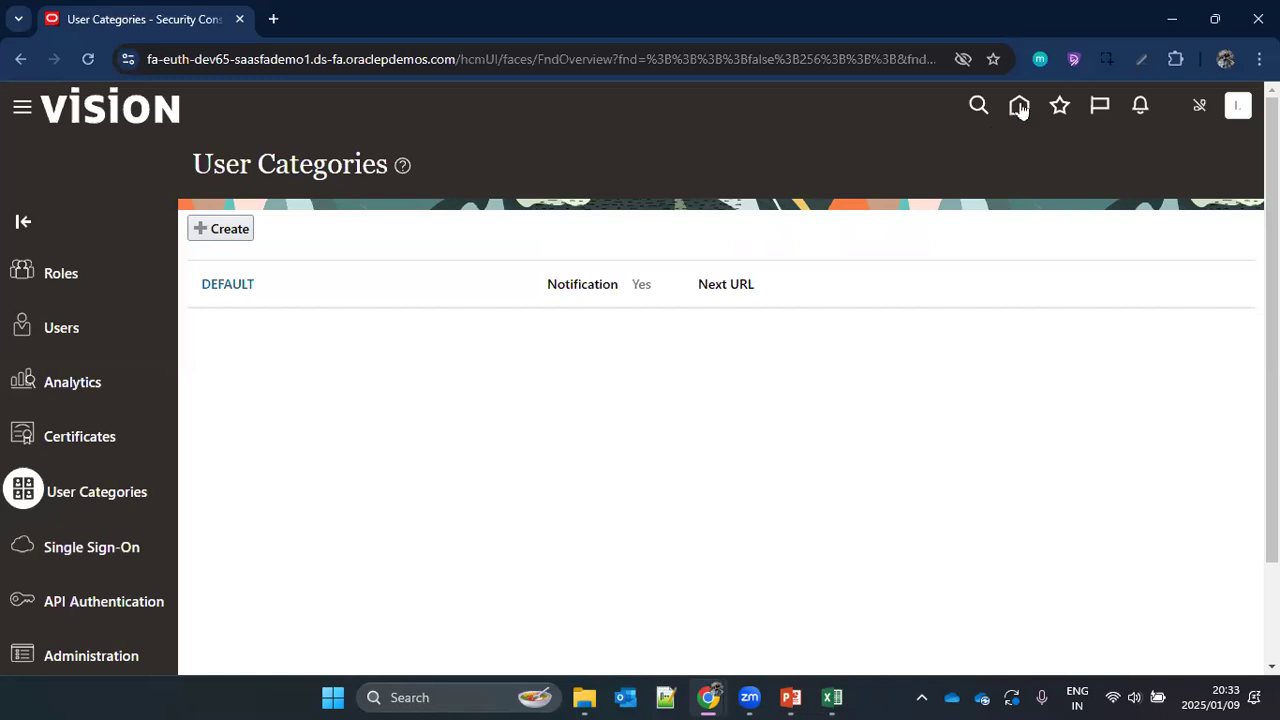
Step: Switch to the User Management & Roles presentation in PowerPoint and show slide 4, Types Of Workers (Persons)
{"action": "mouse_move", "coordinate": [790, 697]}
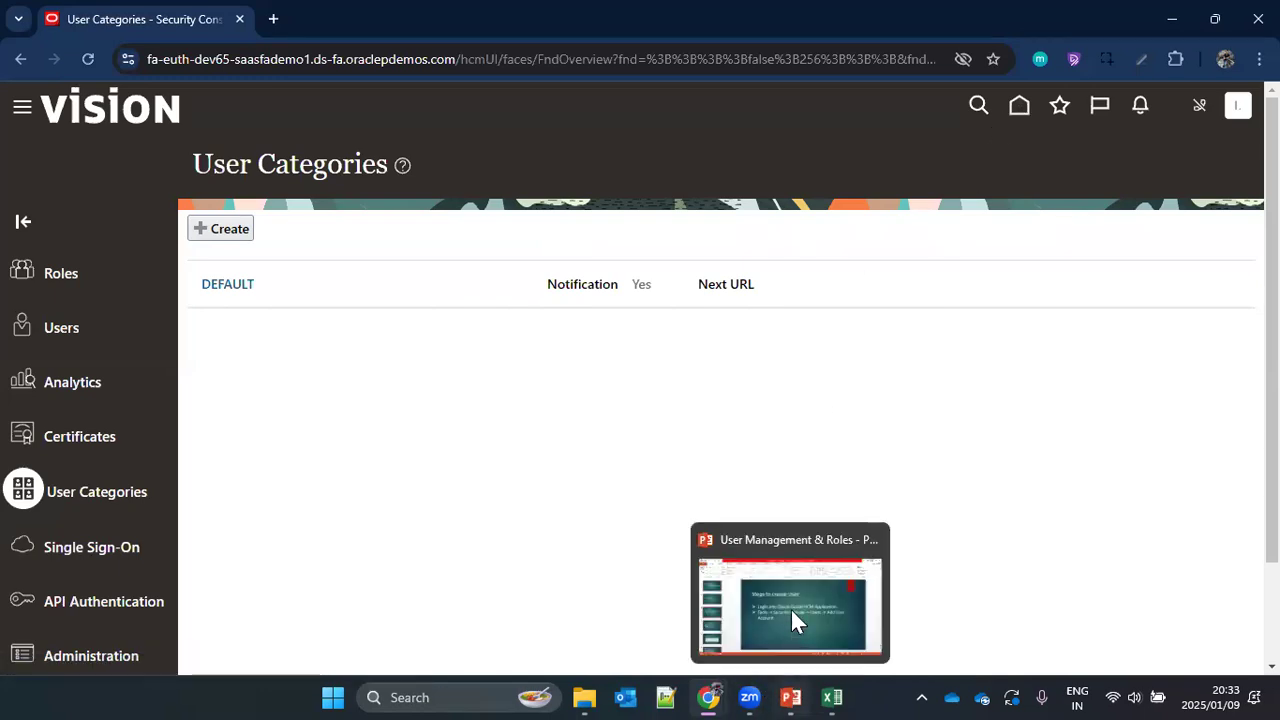
{"action": "left_click", "coordinate": [790, 607]}
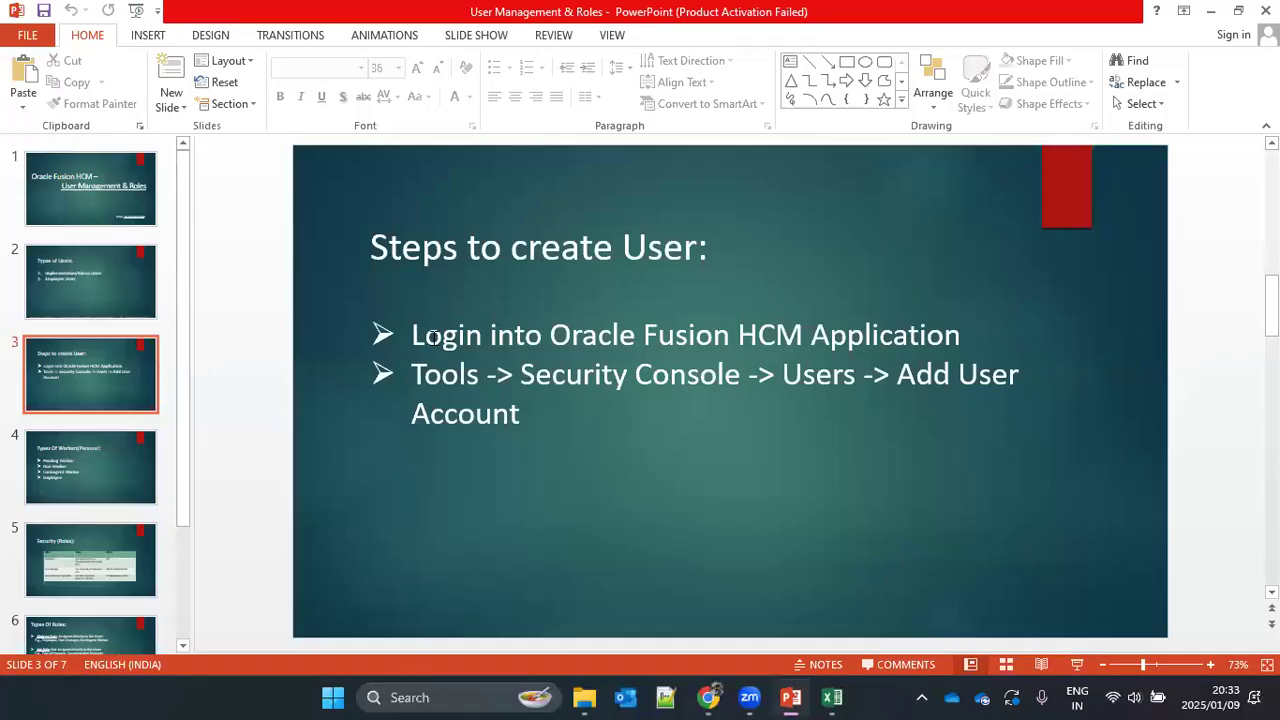
{"action": "left_click", "coordinate": [80, 478]}
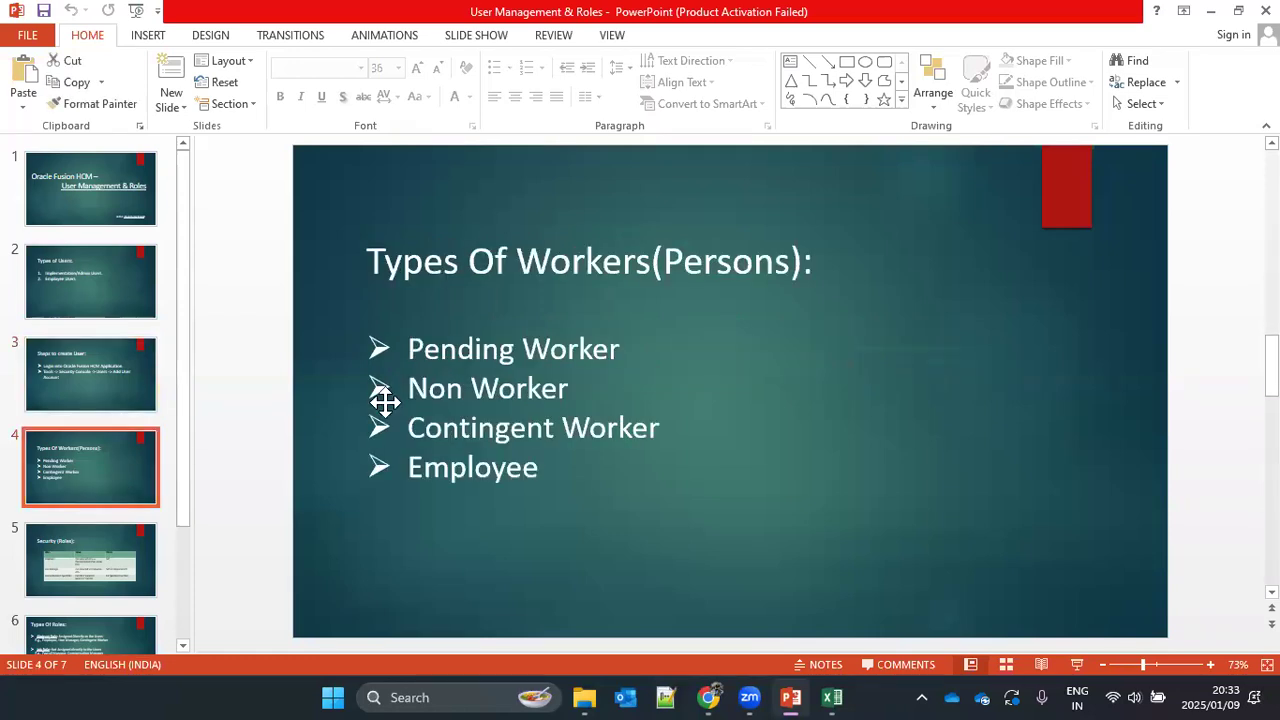
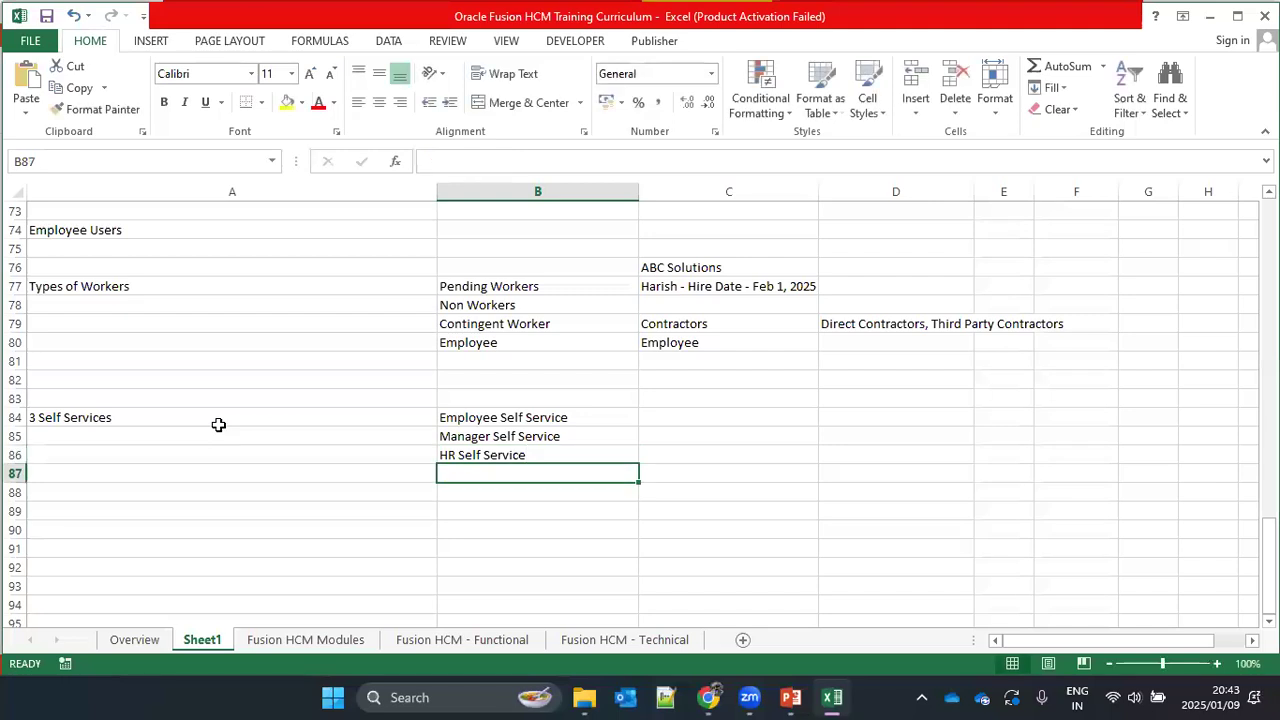
Step: In C84, beside Employee Self Service, enter a sample employee's first name followed by "- Junior Analyst"
{"action": "double_click", "coordinate": [570, 417]}
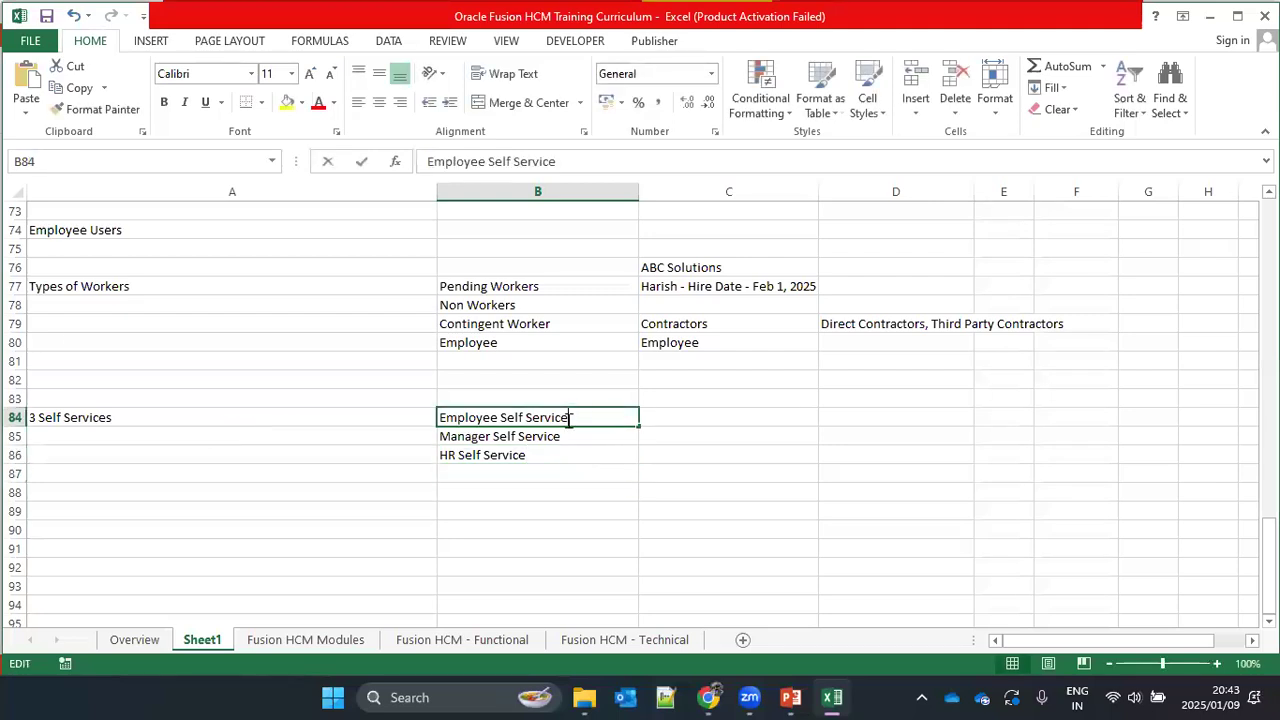
{"action": "left_click_drag", "start_coordinate": [566, 418], "coordinate": [500, 419]}
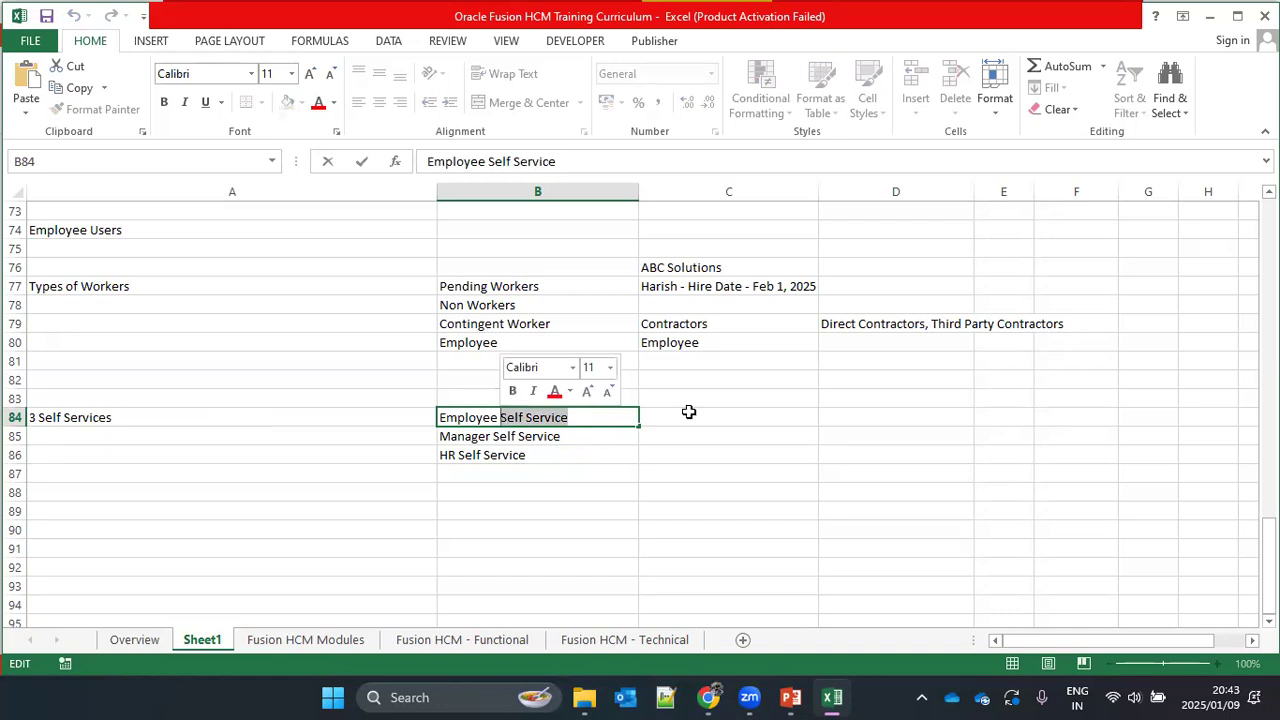
{"action": "left_click", "coordinate": [711, 414]}
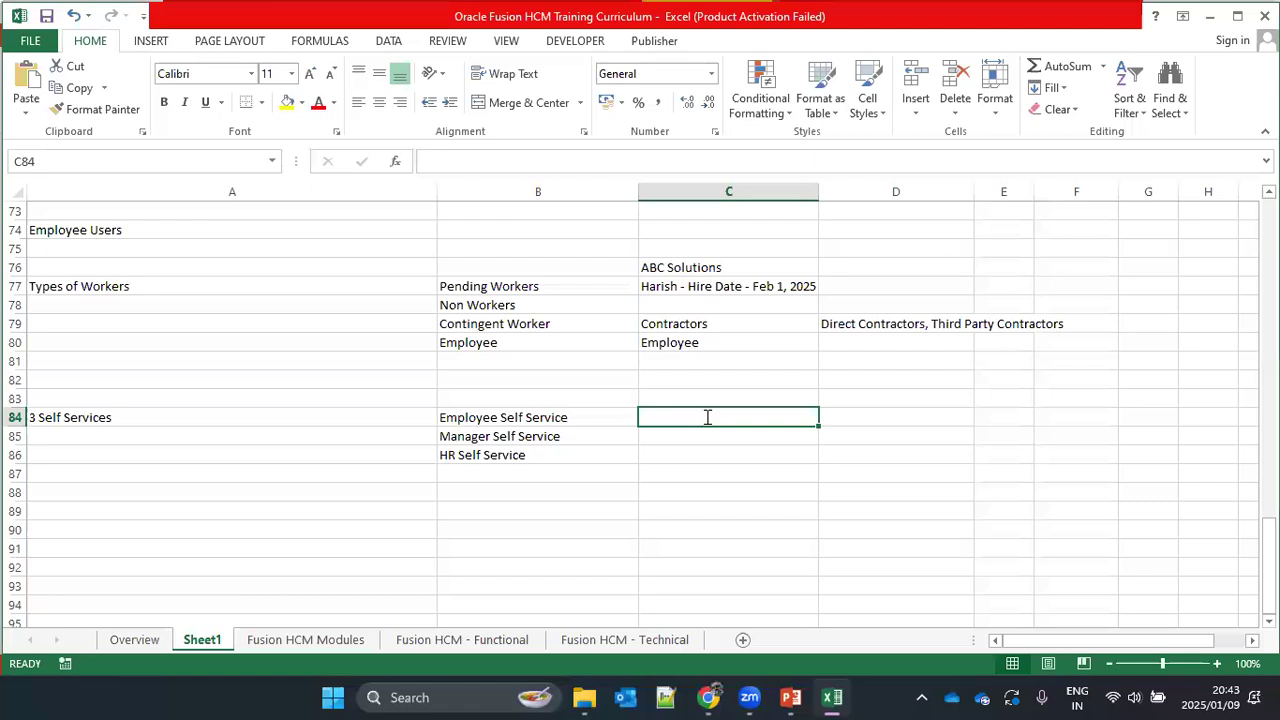
{"action": "type", "text": "Amit"}
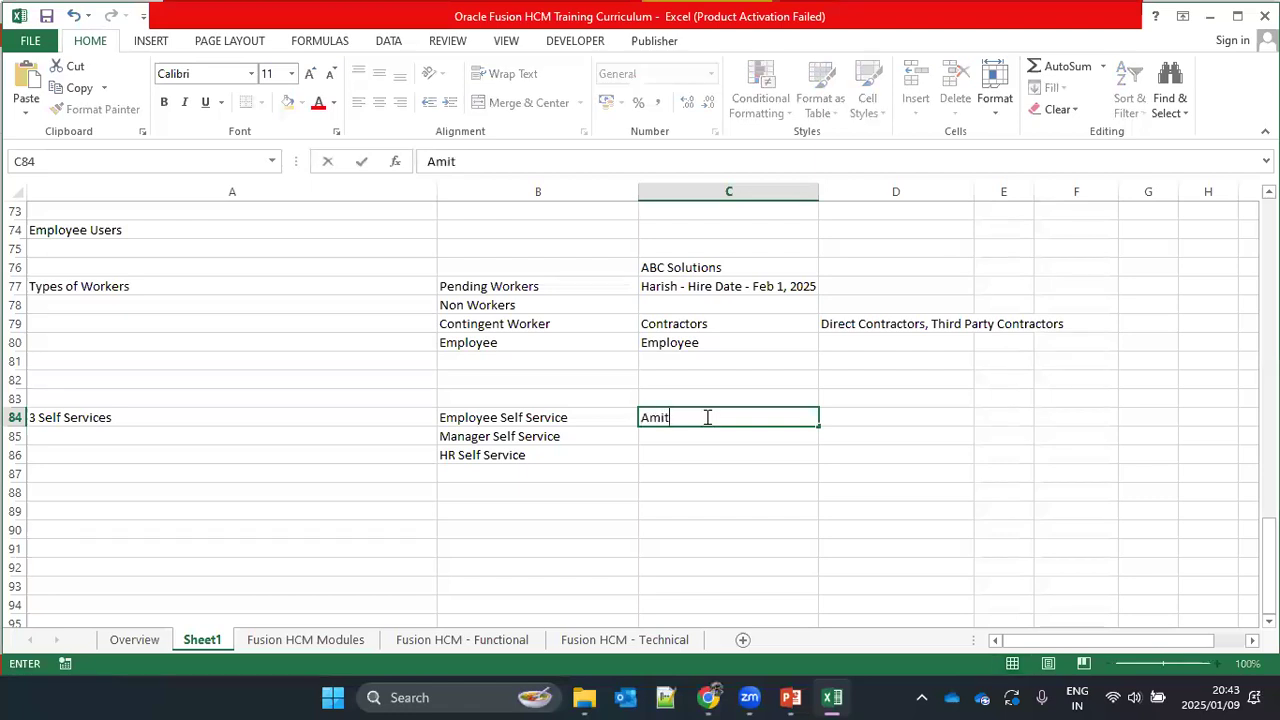
{"action": "type", "text": " - Junior Analyst"}
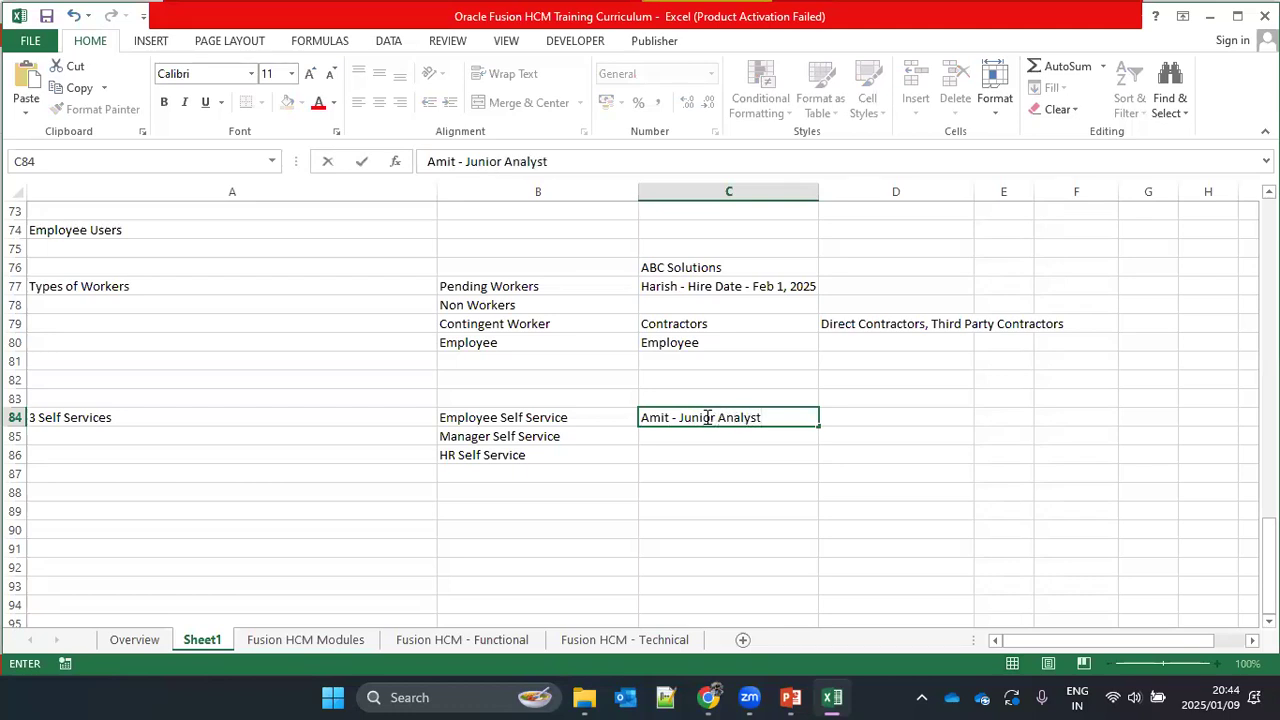
{"action": "key", "text": "Return"}
{"action": "left_click", "coordinate": [707, 417]}
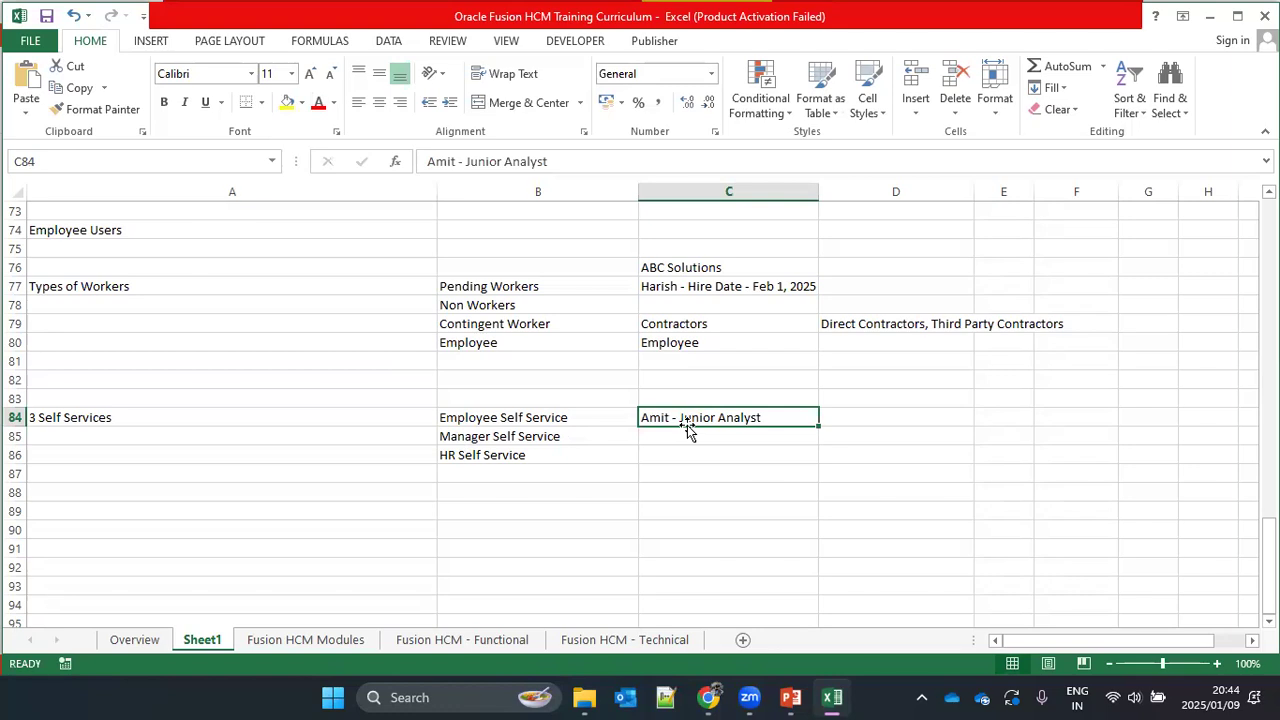
{"action": "type", "text": "`"}
{"action": "key", "text": "Tab"}
{"action": "type", "text": "1"}
{"action": "key", "text": "Escape"}
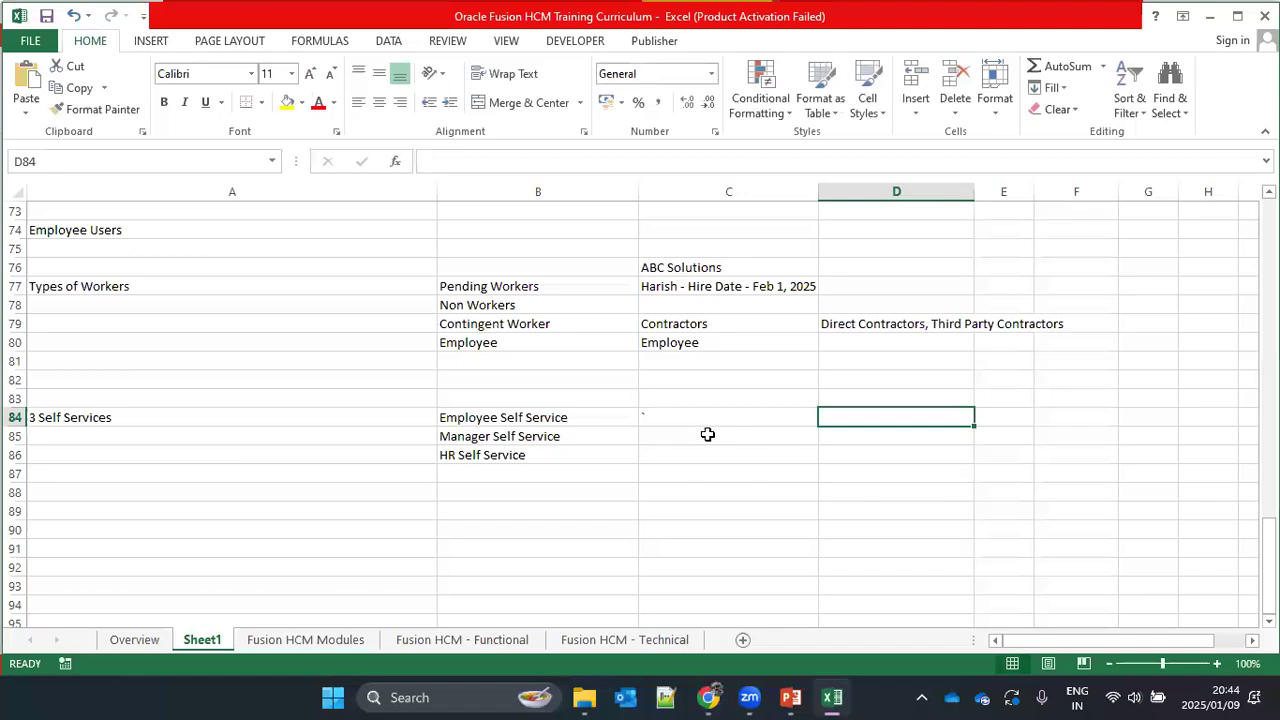
{"action": "key", "text": "ctrl+z"}
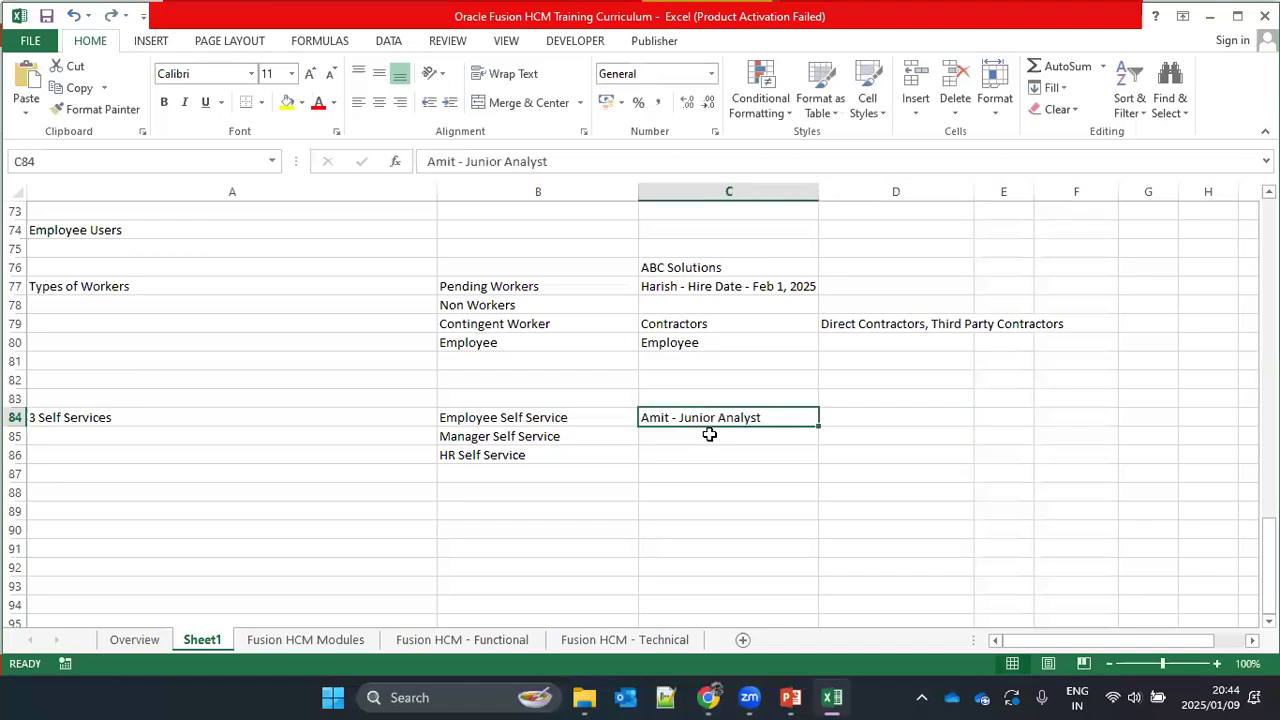
{"action": "double_click", "coordinate": [786, 419]}
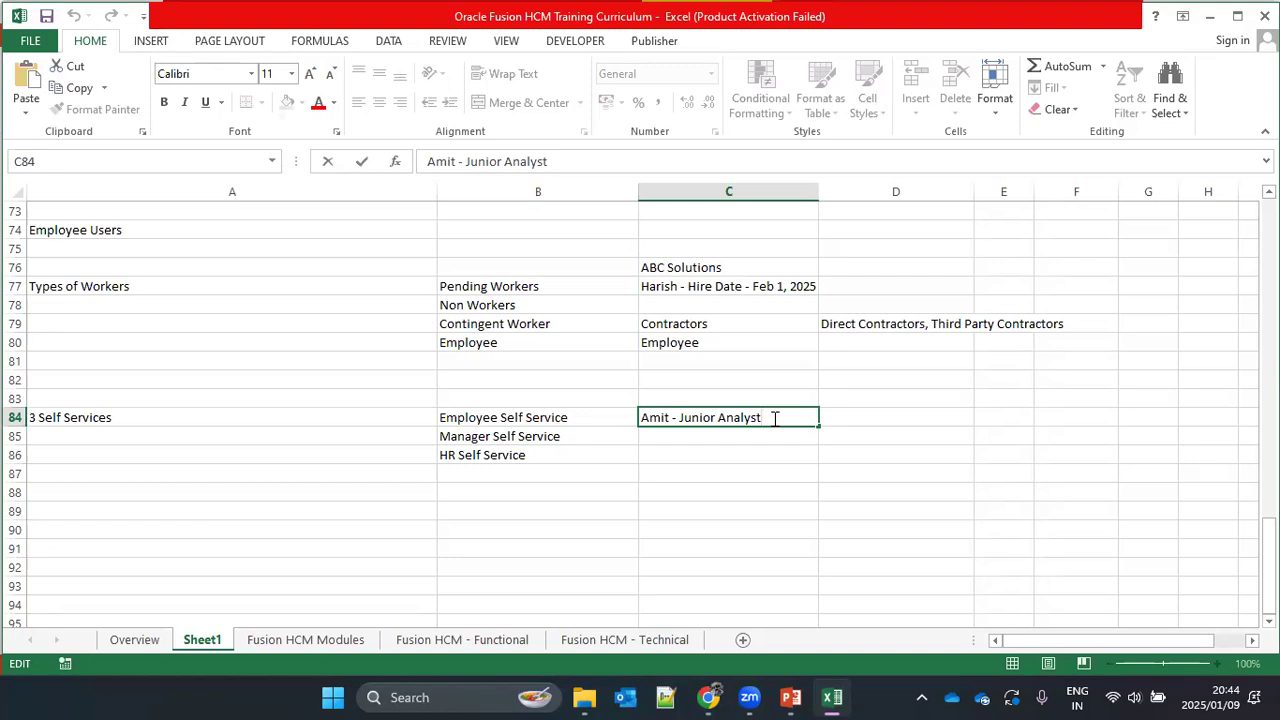
{"action": "key", "text": "Return"}
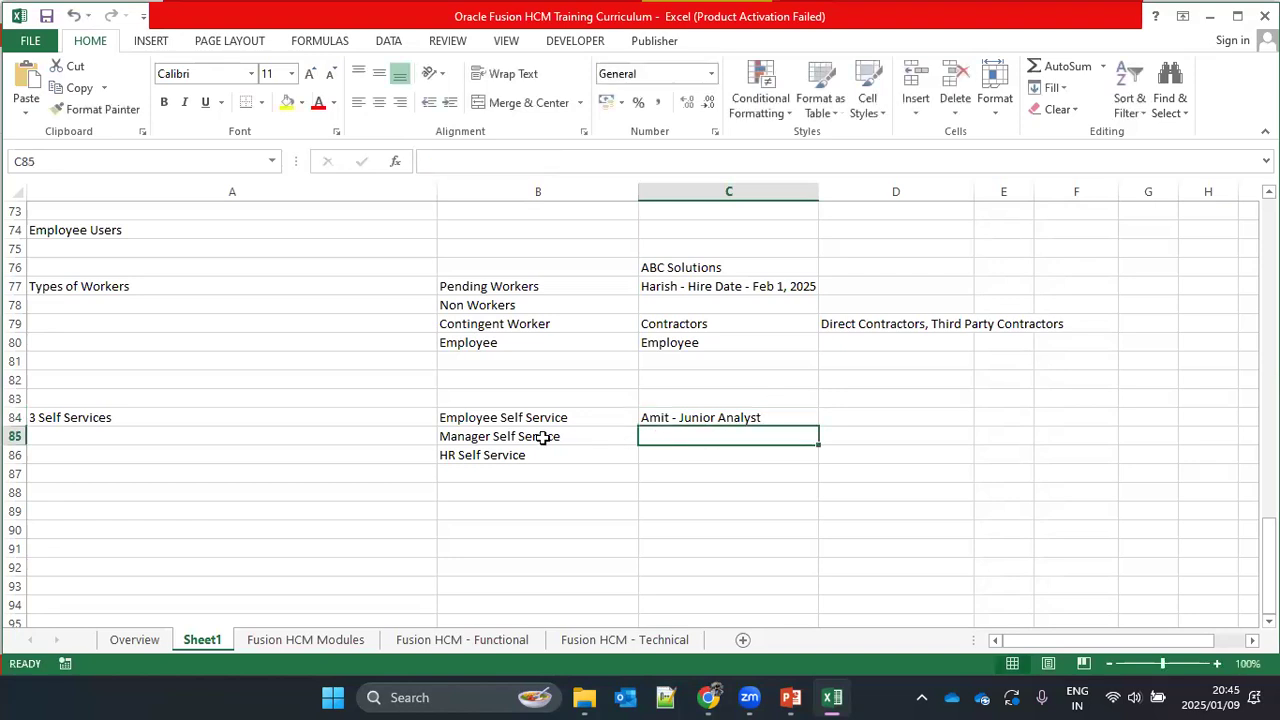
Step: In D84, beside the junior analyst, enter a second employee's first name followed by "- Senior Analyst"
{"action": "left_click", "coordinate": [868, 420]}
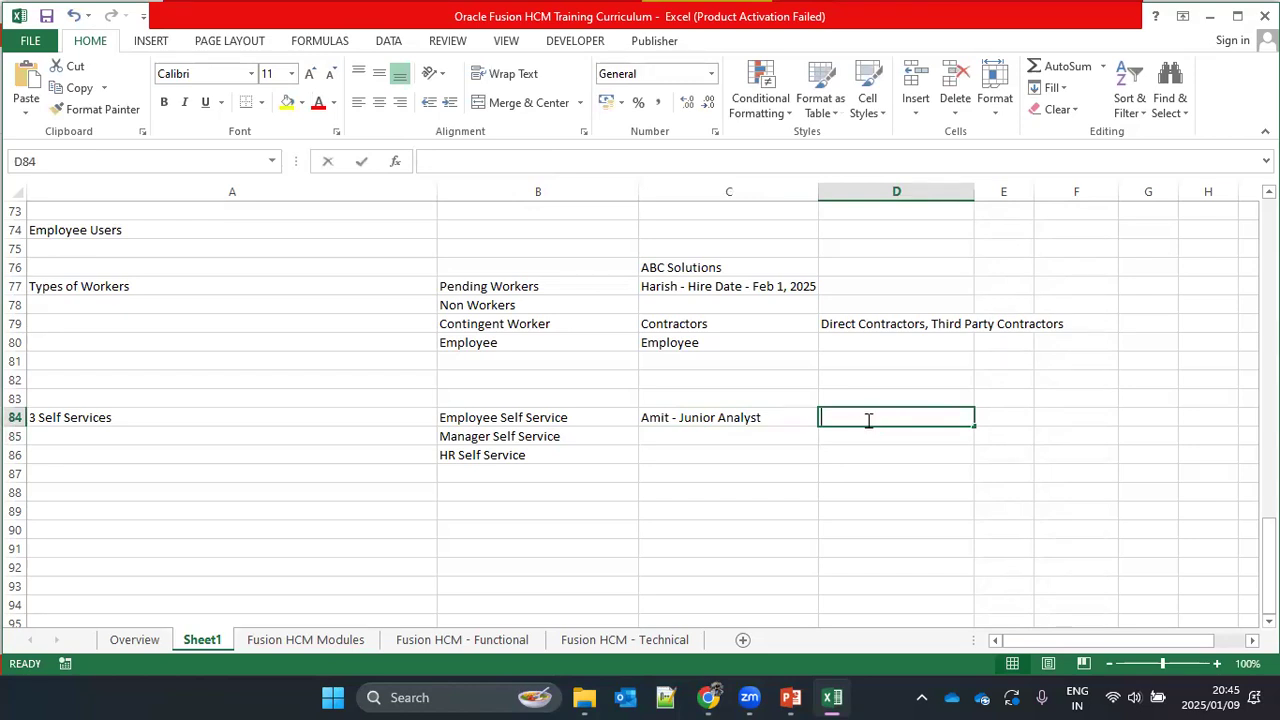
{"action": "type", "text": "Ravi - Senior"}
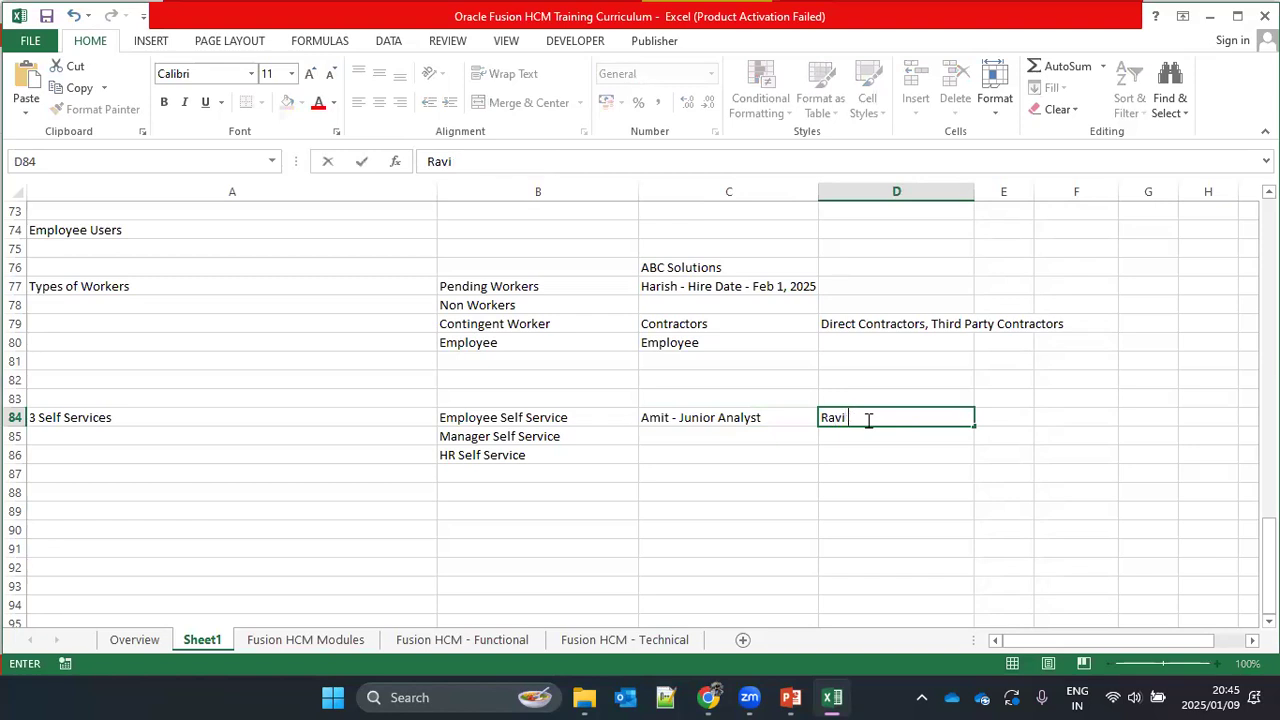
{"action": "type", "text": " Analyst"}
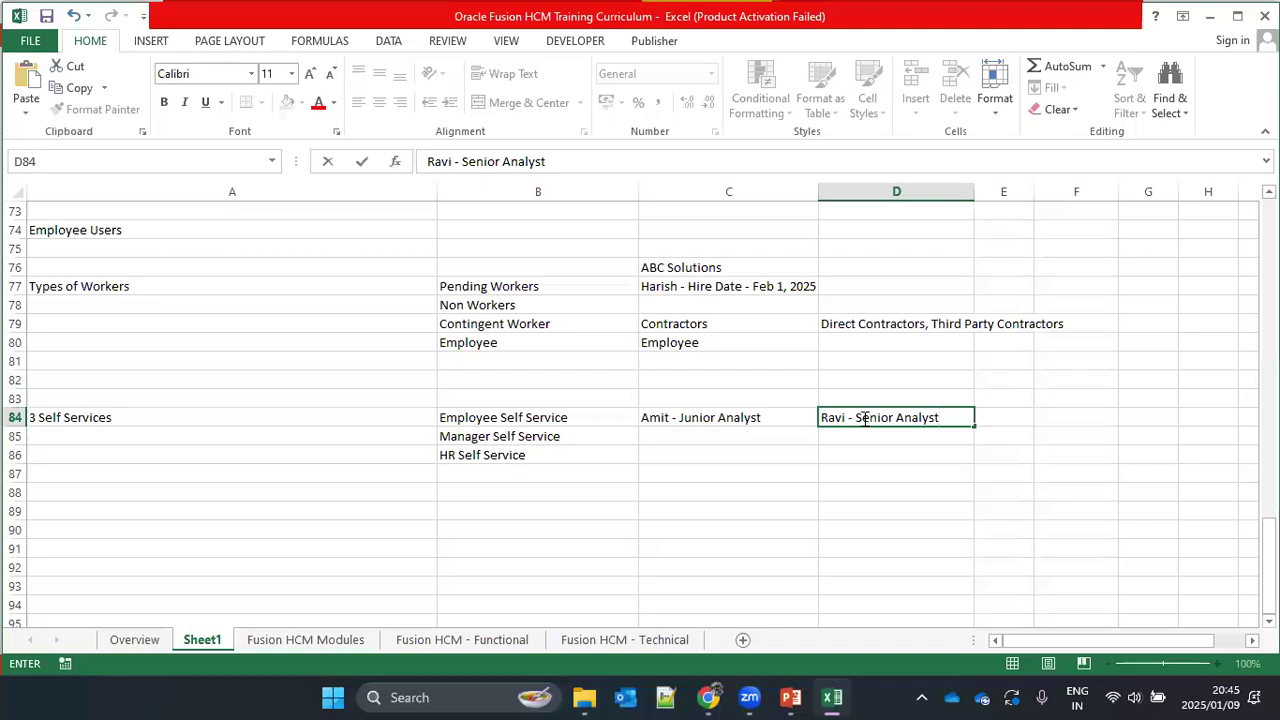
{"action": "left_click", "coordinate": [947, 417]}
Step: Append "(Manager for" and the junior analyst's first name in parentheses to the senior analyst entry in D84
{"action": "left_click", "coordinate": [678, 427]}
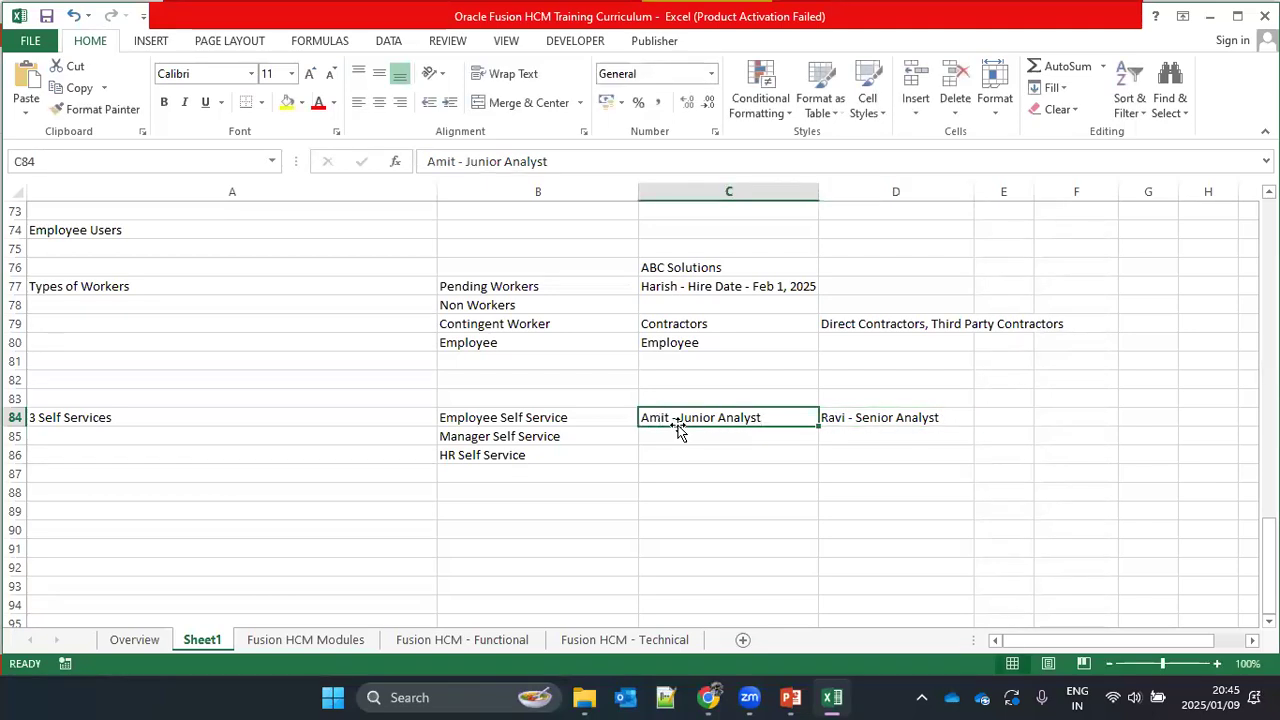
{"action": "left_click", "coordinate": [952, 418]}
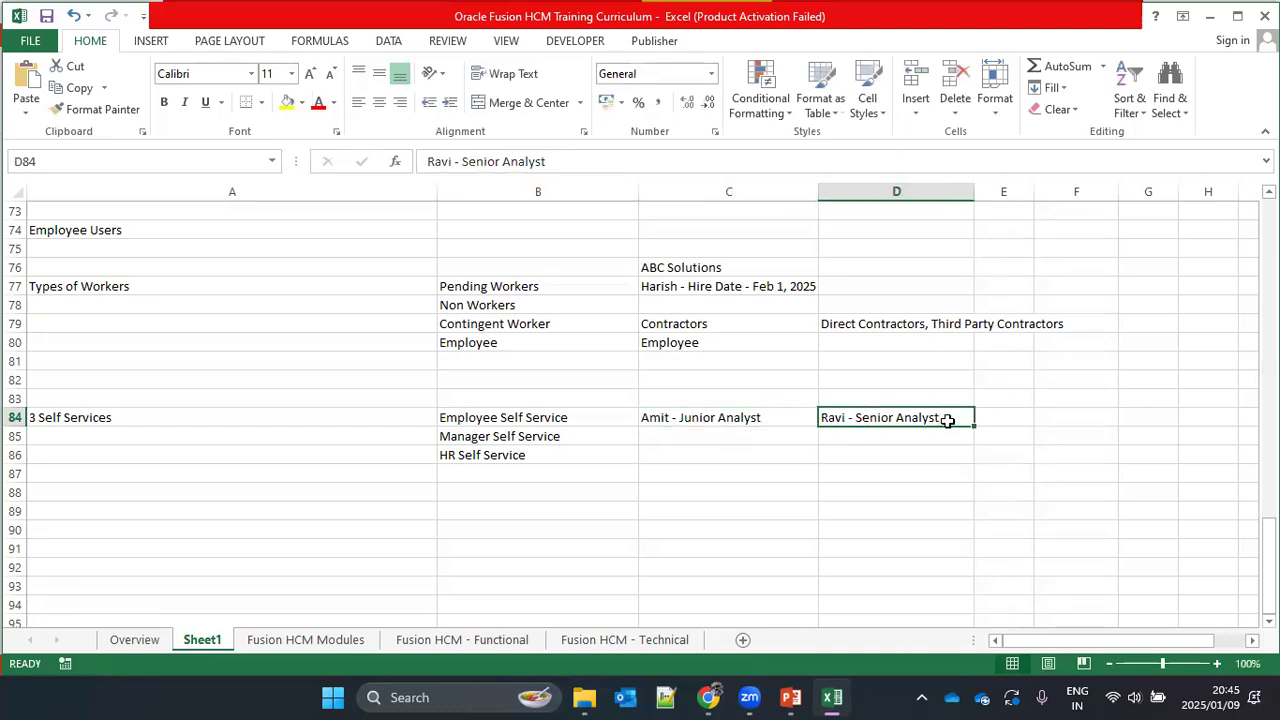
{"action": "key", "text": "F2"}
{"action": "type", "text": "(Manager for"}
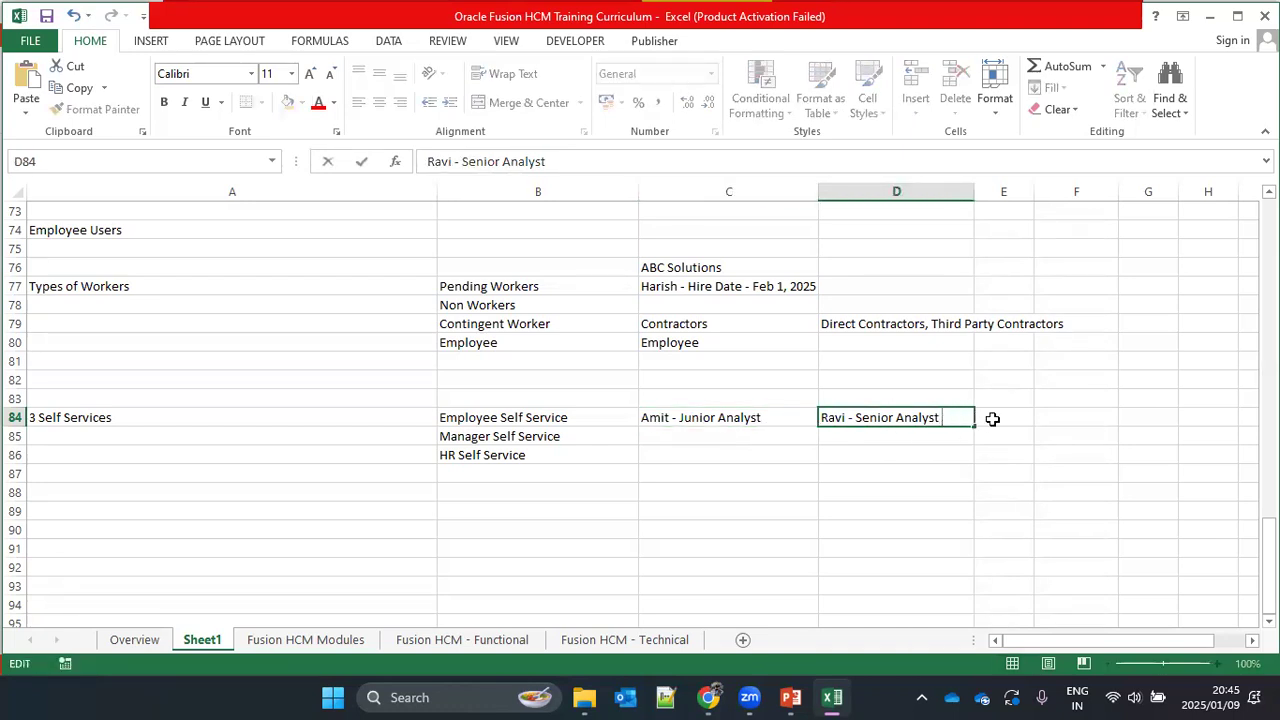
{"action": "type", "text": " Amit)"}
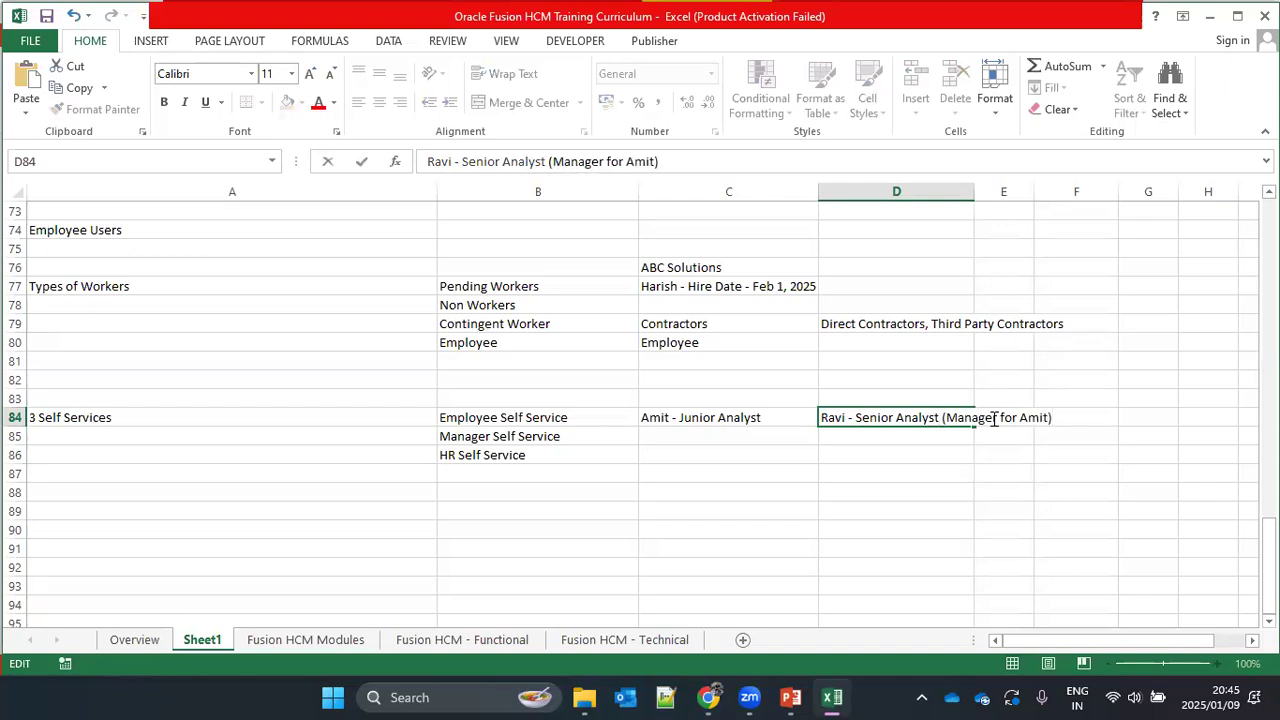
{"action": "key", "text": "ctrl+Return"}
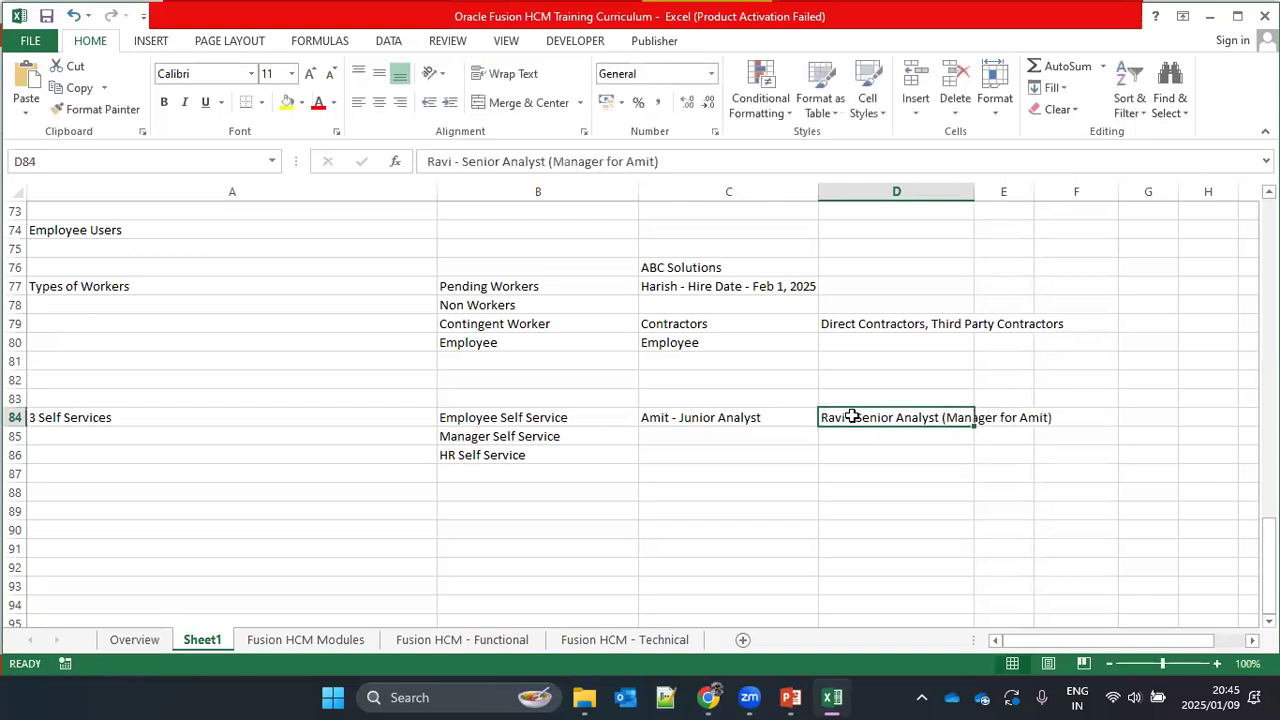
{"action": "left_click", "coordinate": [556, 435]}
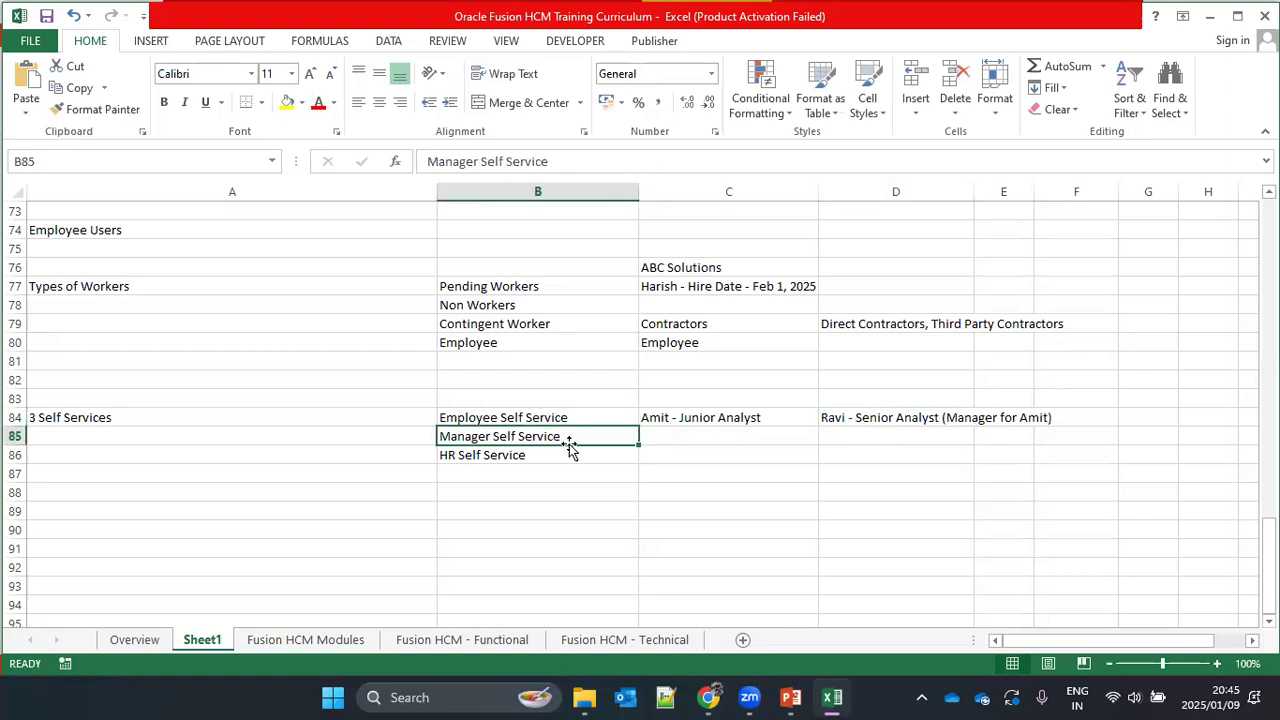
{"action": "left_click", "coordinate": [845, 418]}
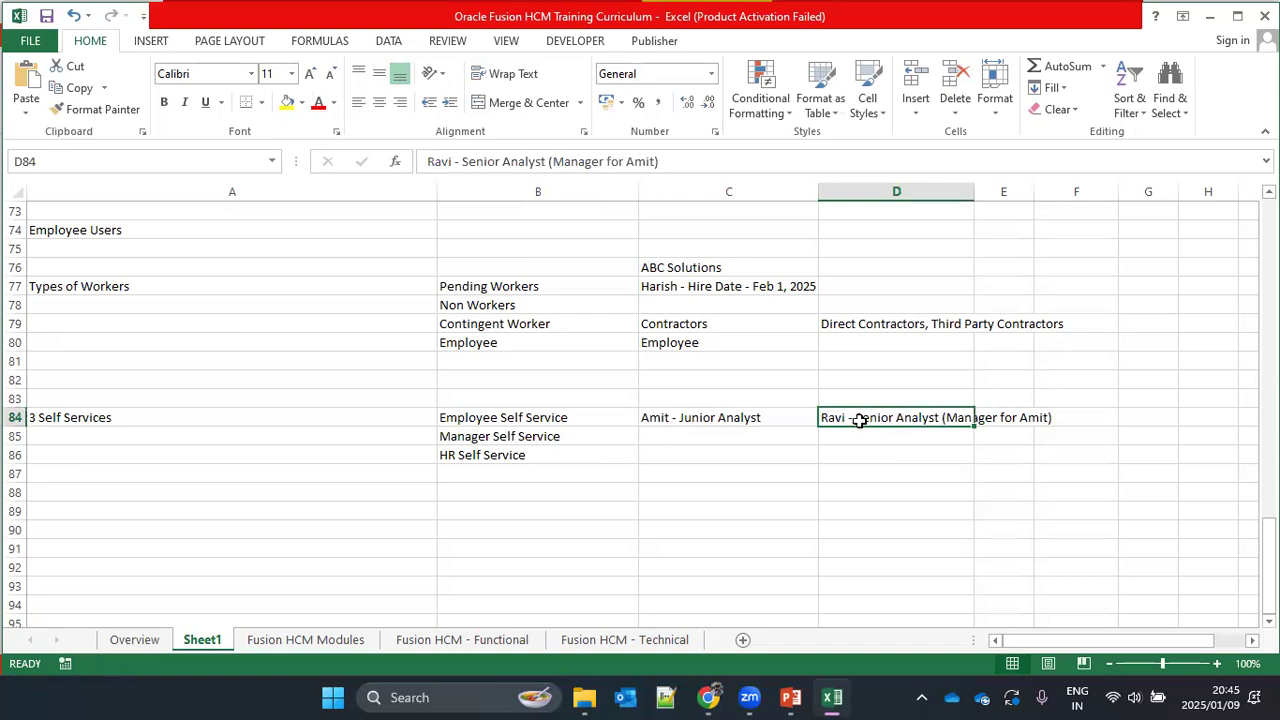
{"action": "left_click", "coordinate": [541, 418]}
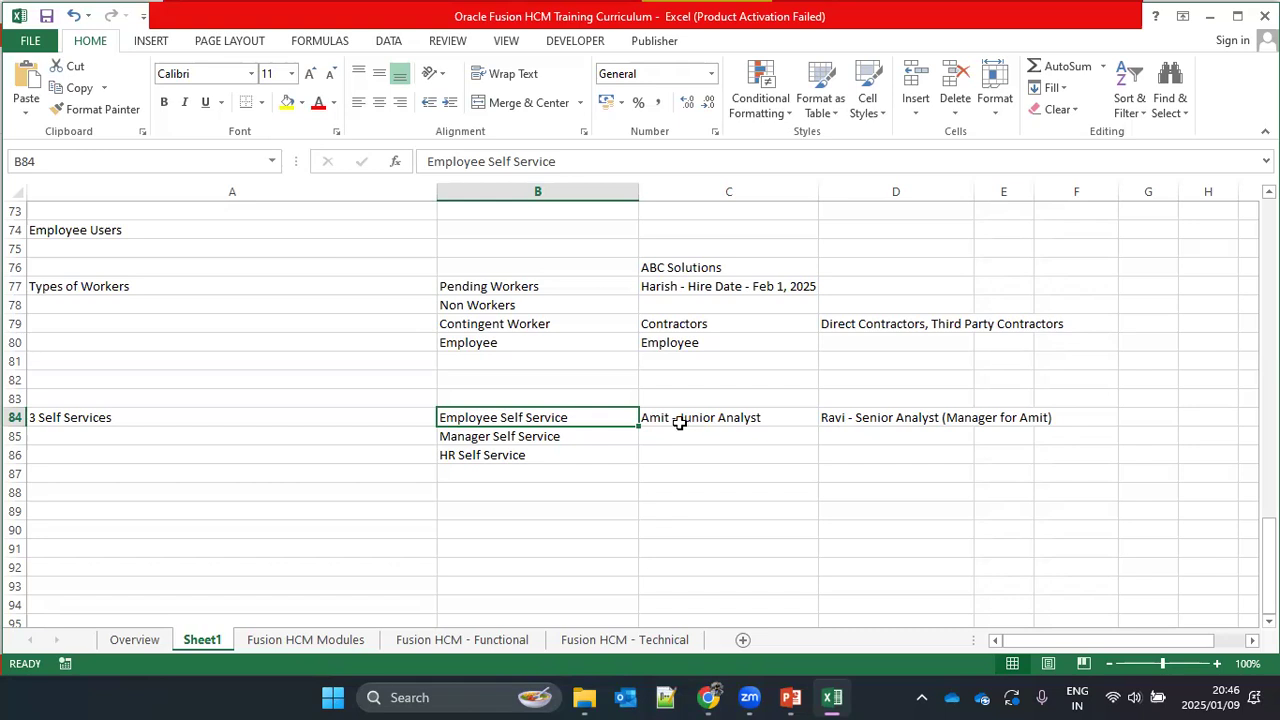
{"action": "left_click", "coordinate": [859, 419]}
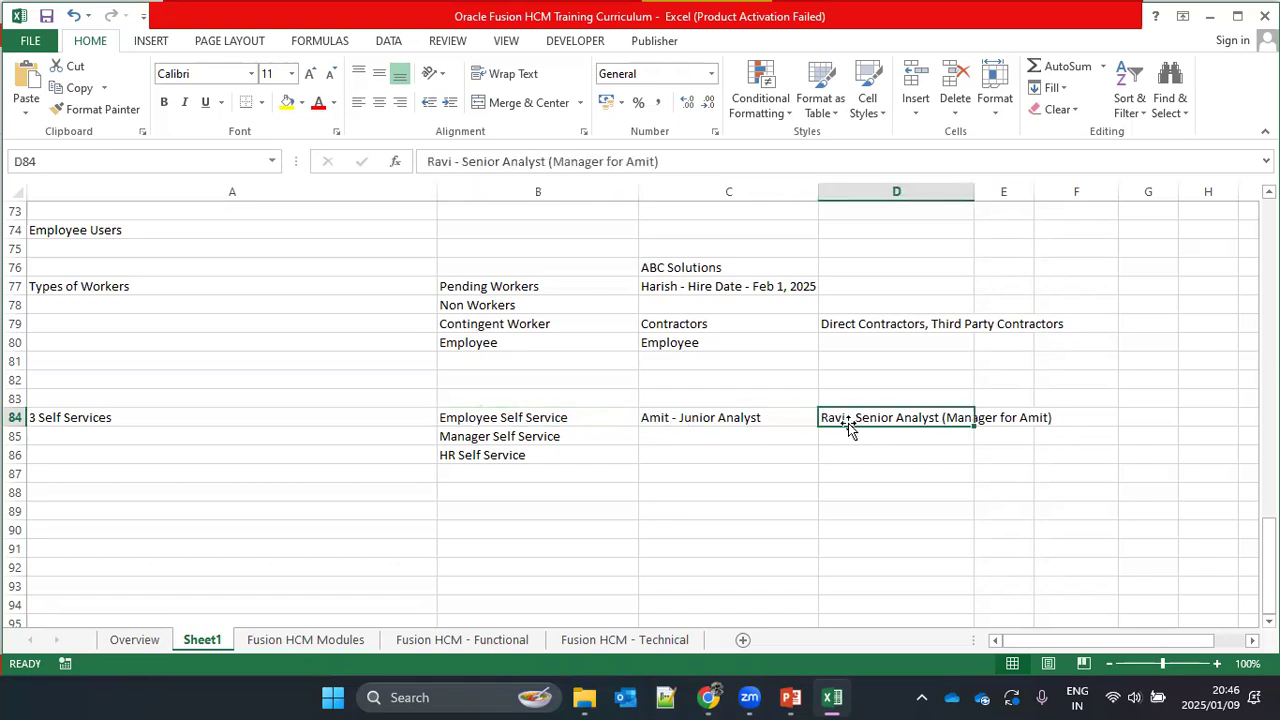
Step: Enter only the senior analyst's first name in D85, on the Manager Self Service row
{"action": "left_click", "coordinate": [700, 437]}
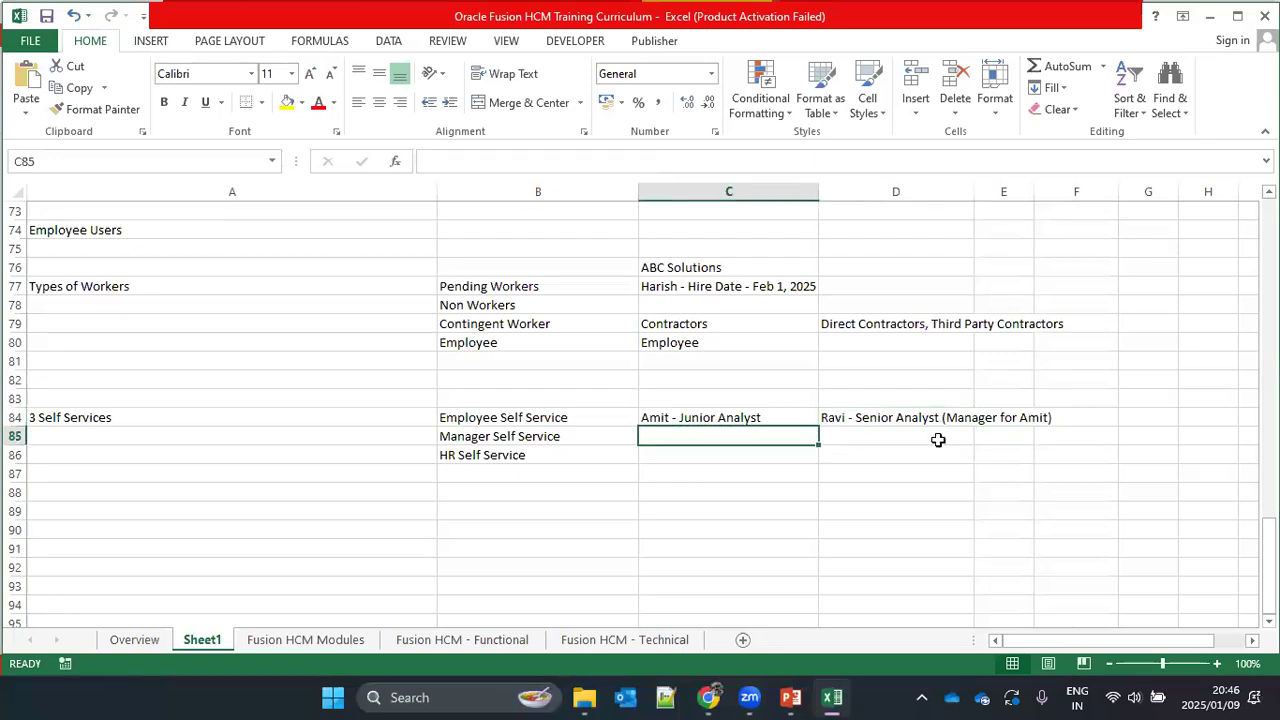
{"action": "left_click", "coordinate": [868, 438]}
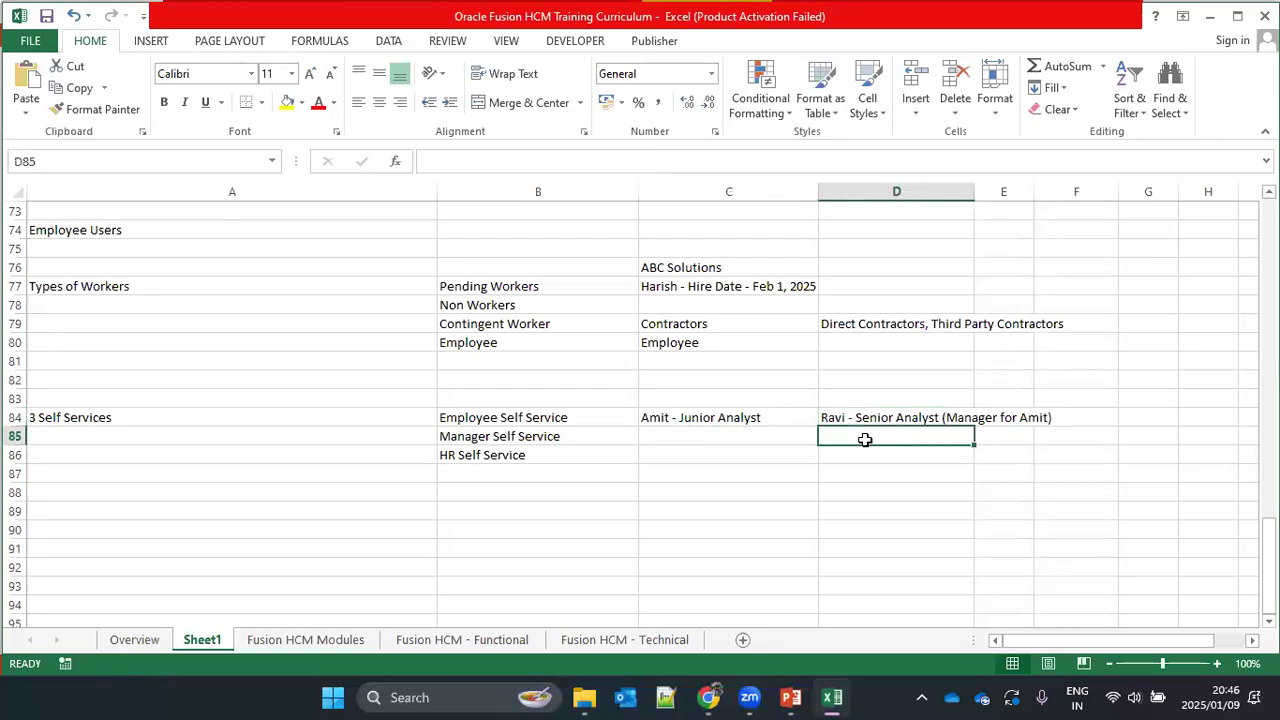
{"action": "type", "text": "Ravi"}
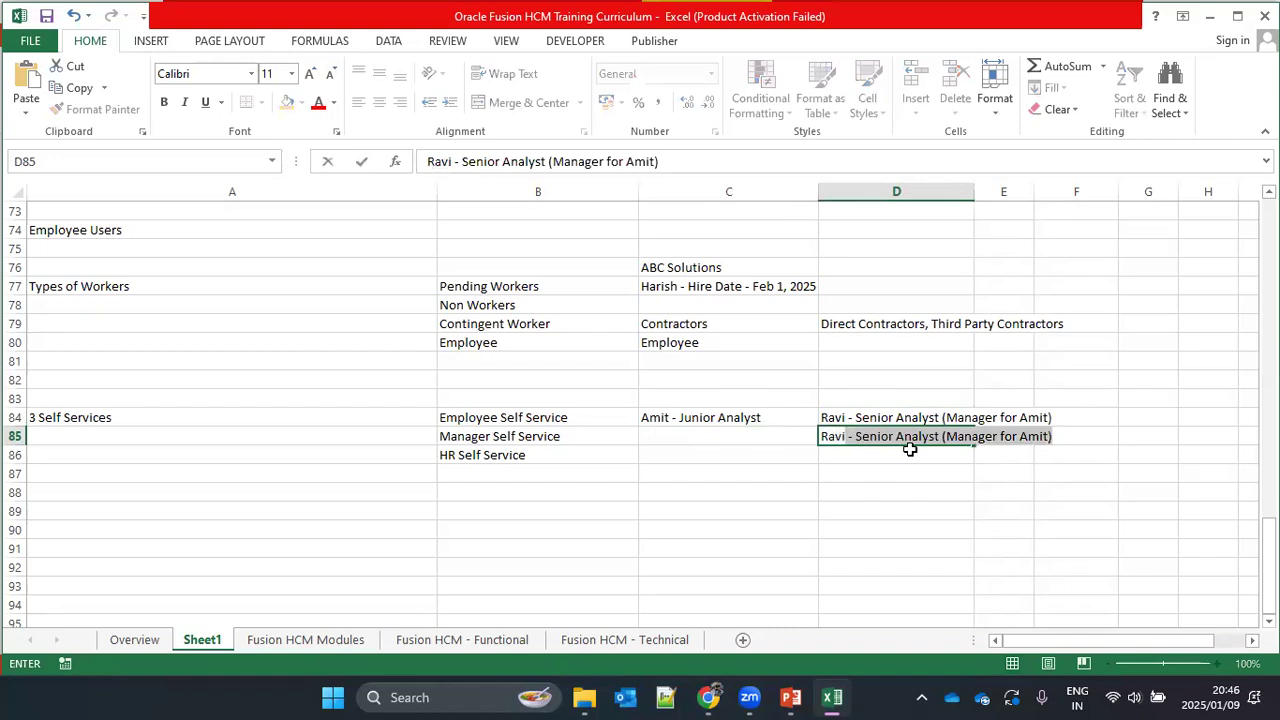
{"action": "key", "text": "BackSpace"}
{"action": "key", "text": "Return"}
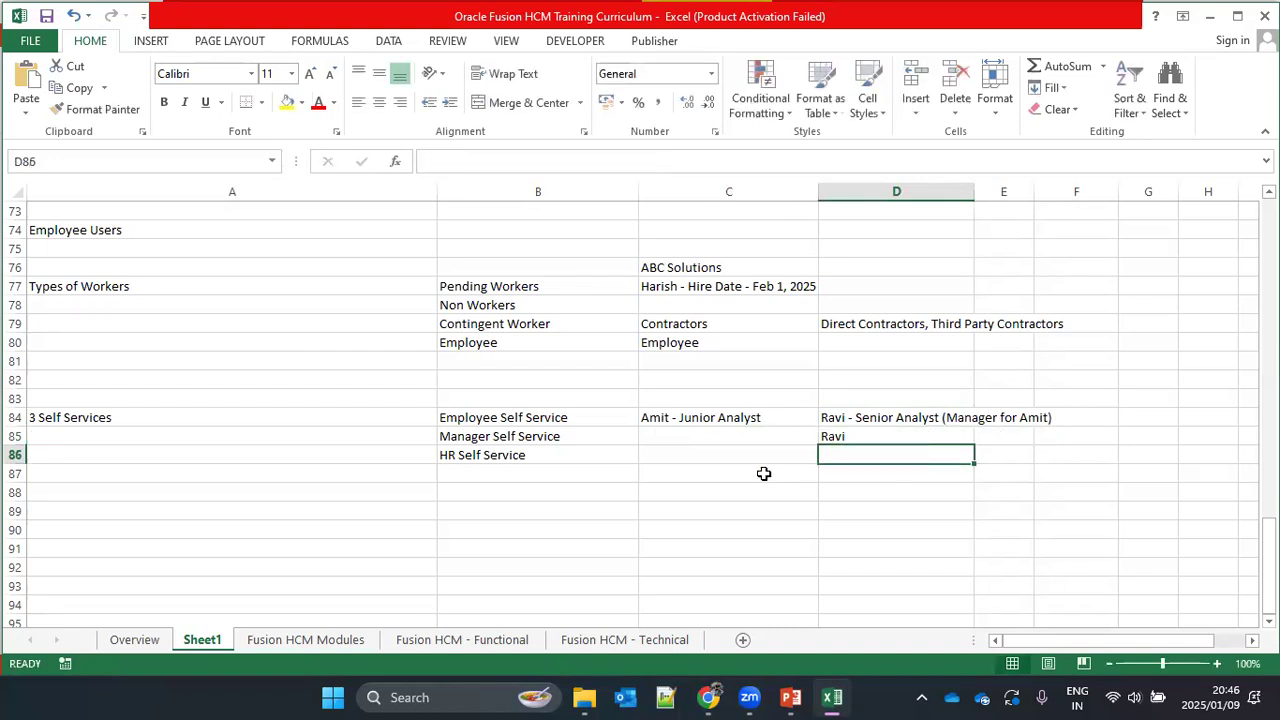
Step: Widen column D to fit its contents and enter a third person's first name in E84
{"action": "double_click", "coordinate": [975, 188]}
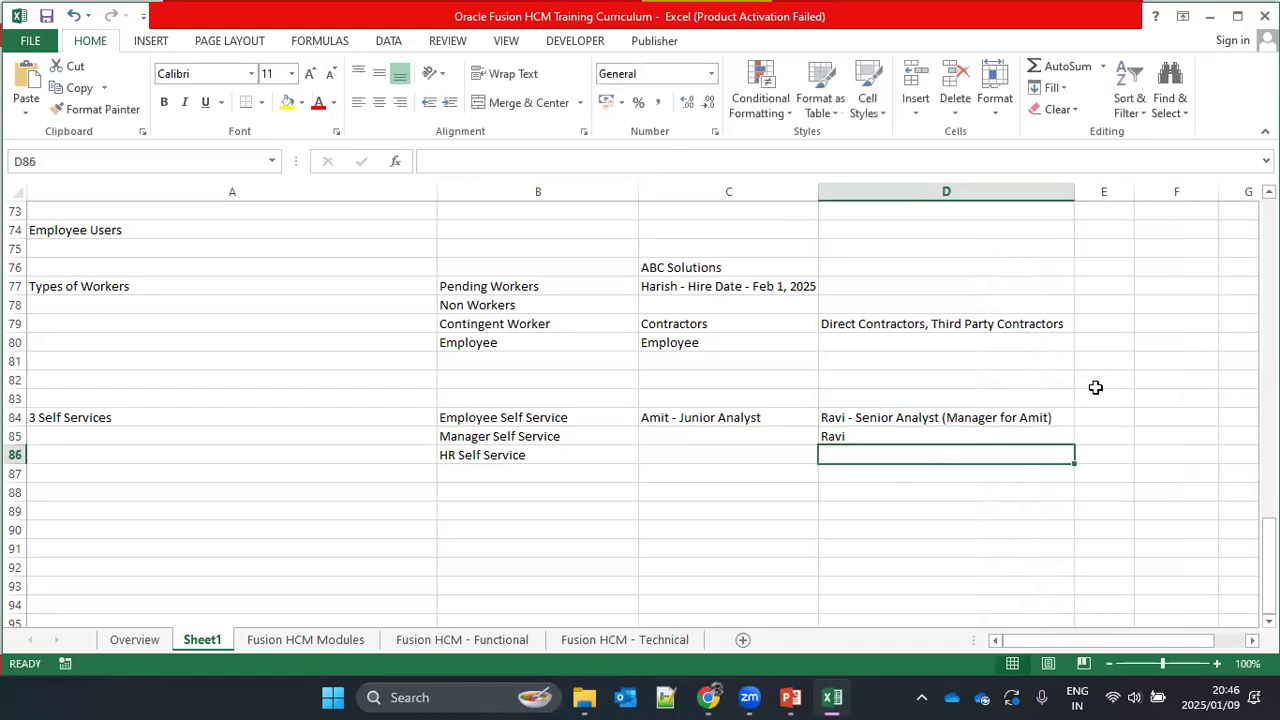
{"action": "left_click", "coordinate": [1108, 417]}
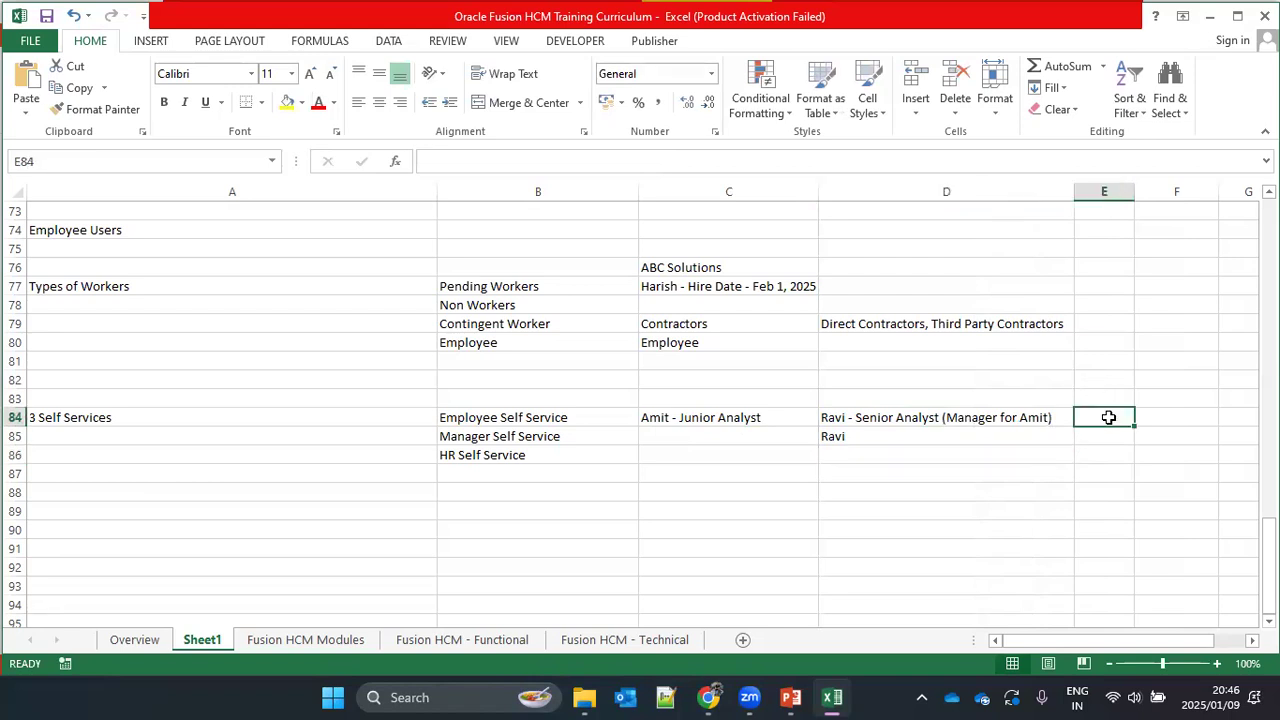
{"action": "type", "text": "G"}
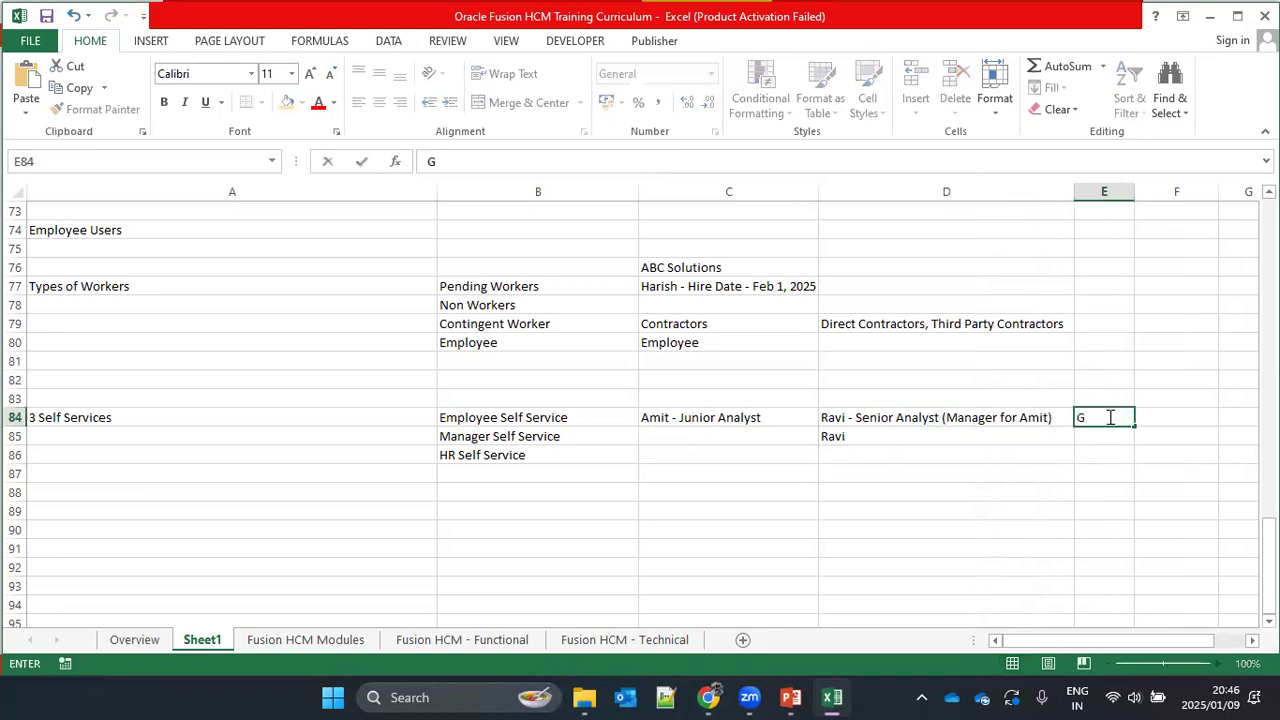
{"action": "type", "text": "ovardhan"}
{"action": "key", "text": "Return"}
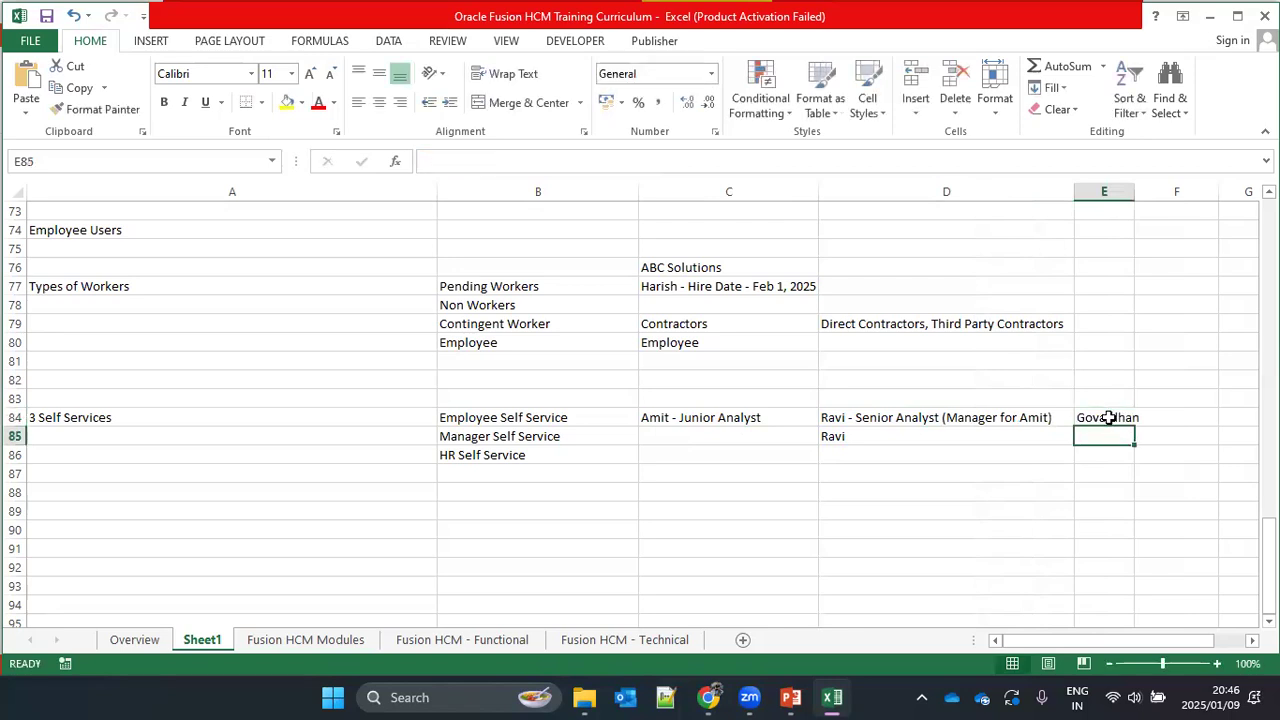
Step: Widen column E and append "- 3 reportees," after the name in E84, finishing with the three self services in B84:B86 selected
{"action": "left_click", "coordinate": [1108, 417]}
{"action": "left_click_drag", "start_coordinate": [1134, 193], "coordinate": [1253, 193]}
{"action": "double_click", "coordinate": [1154, 419]}
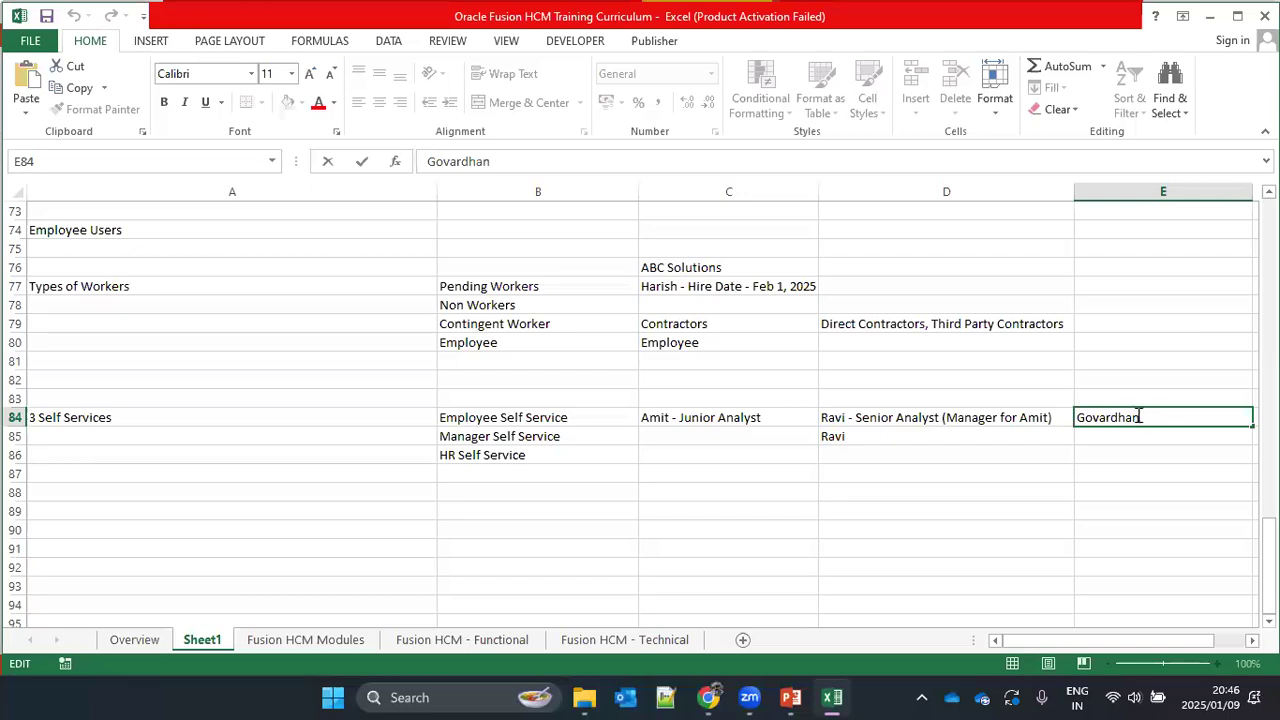
{"action": "type", "text": "3 reportees,"}
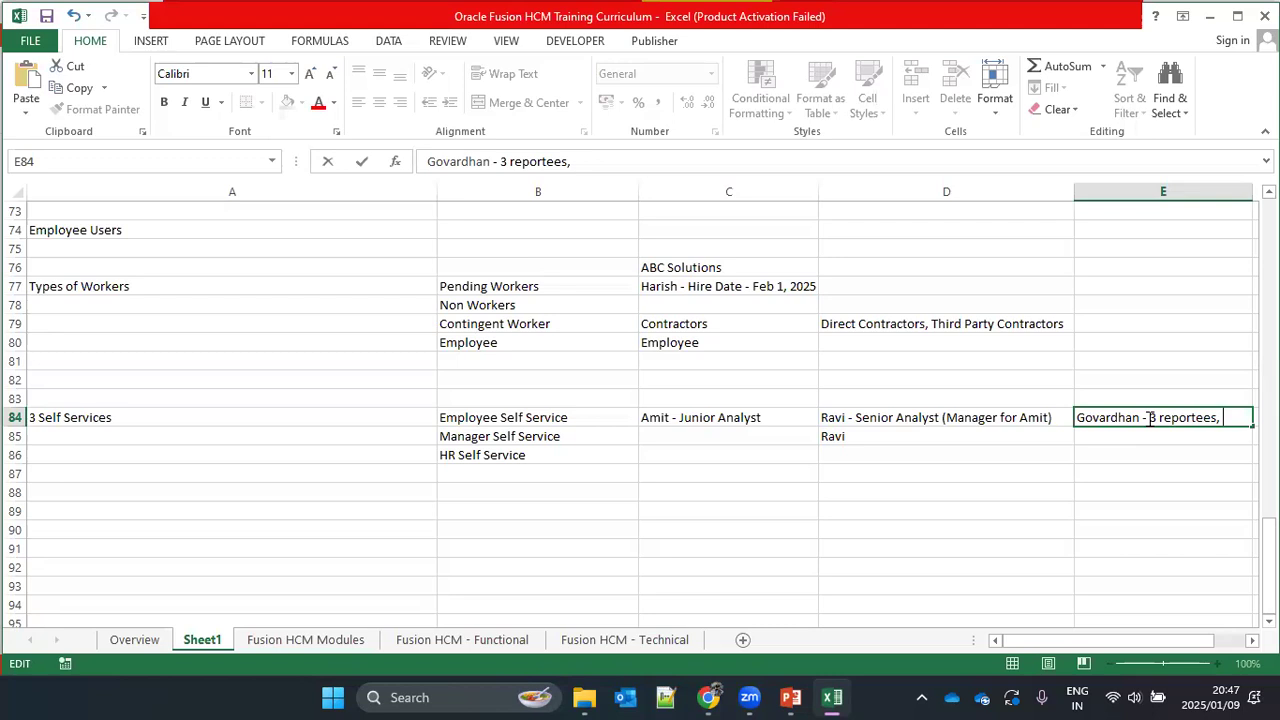
{"action": "left_click_drag", "start_coordinate": [518, 418], "coordinate": [523, 458]}
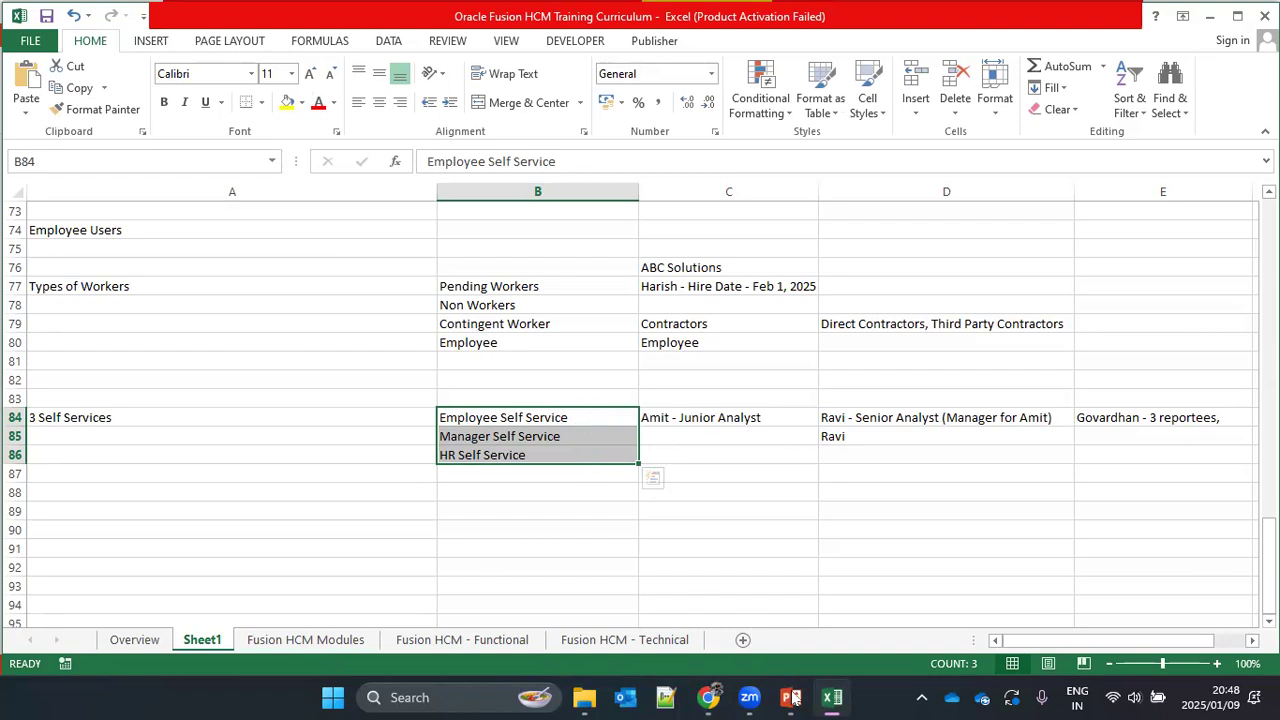
Step: Switch to the User Management & Roles presentation in PowerPoint and show slide 5, Security (Roles)
{"action": "left_click", "coordinate": [805, 620]}
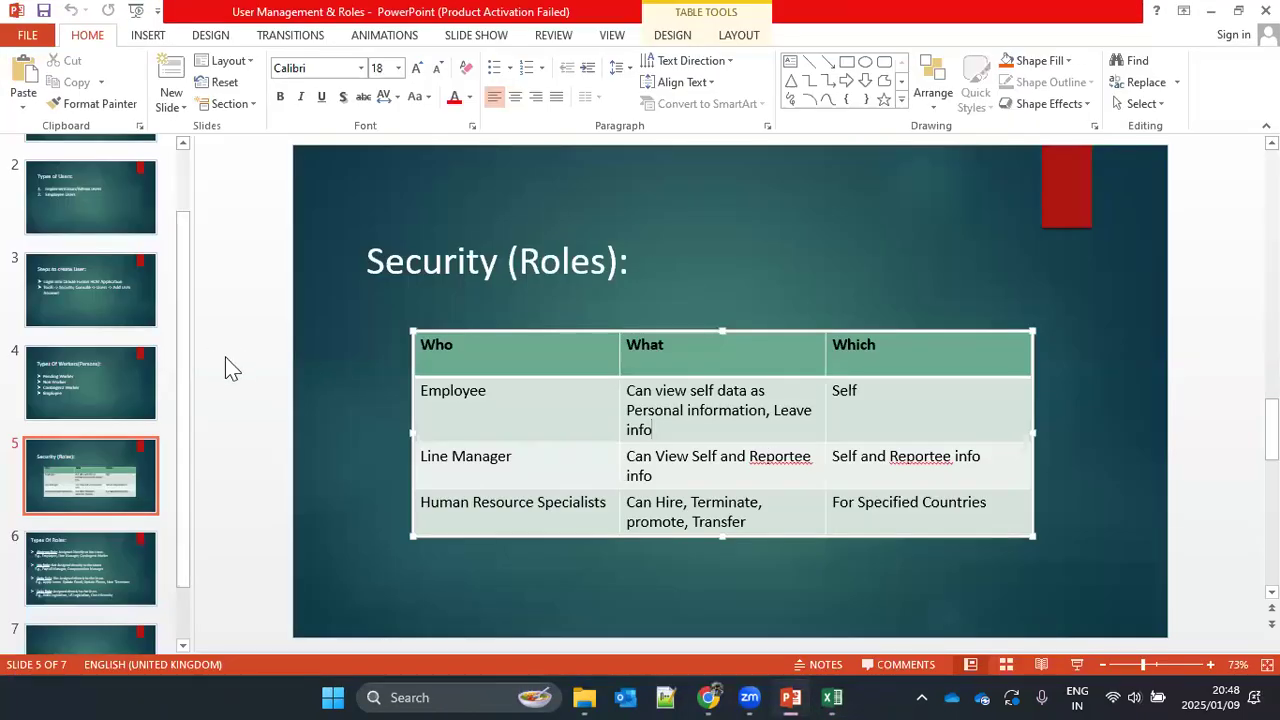
{"action": "left_click", "coordinate": [65, 478]}
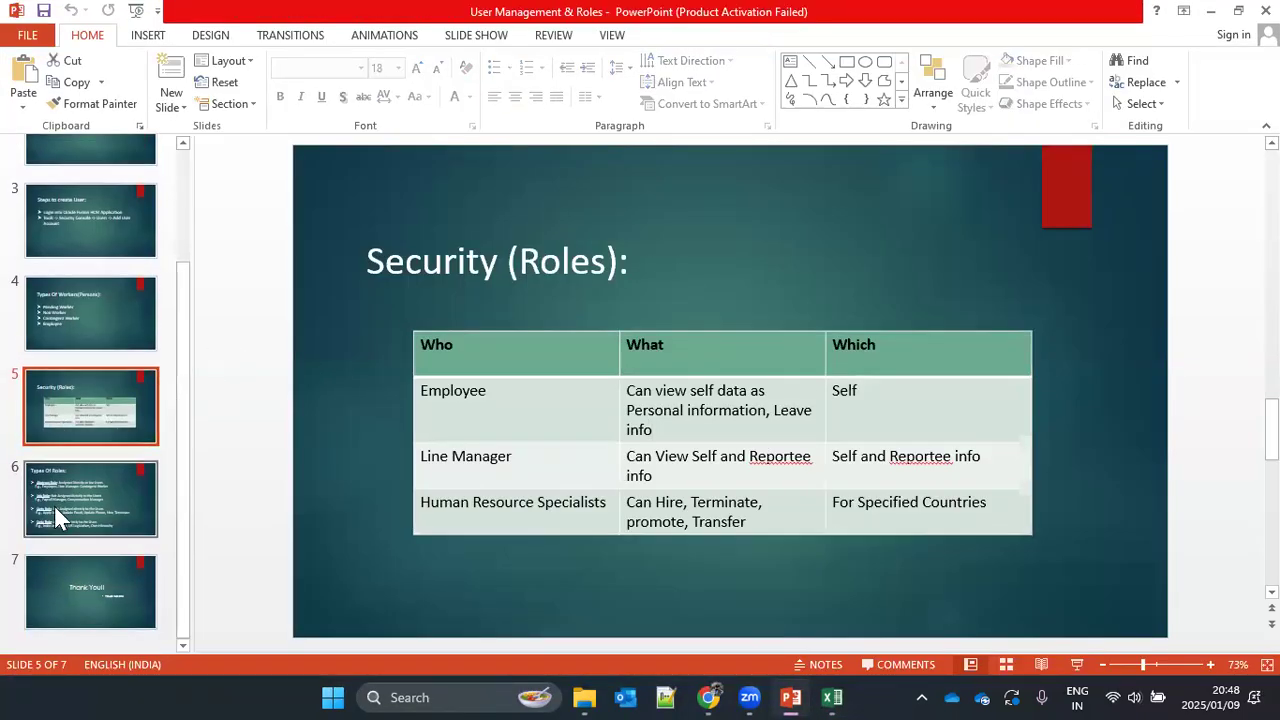
Step: Show slide 6, Types Of Roles, of the User Management & Roles presentation
{"action": "left_click", "coordinate": [54, 506]}
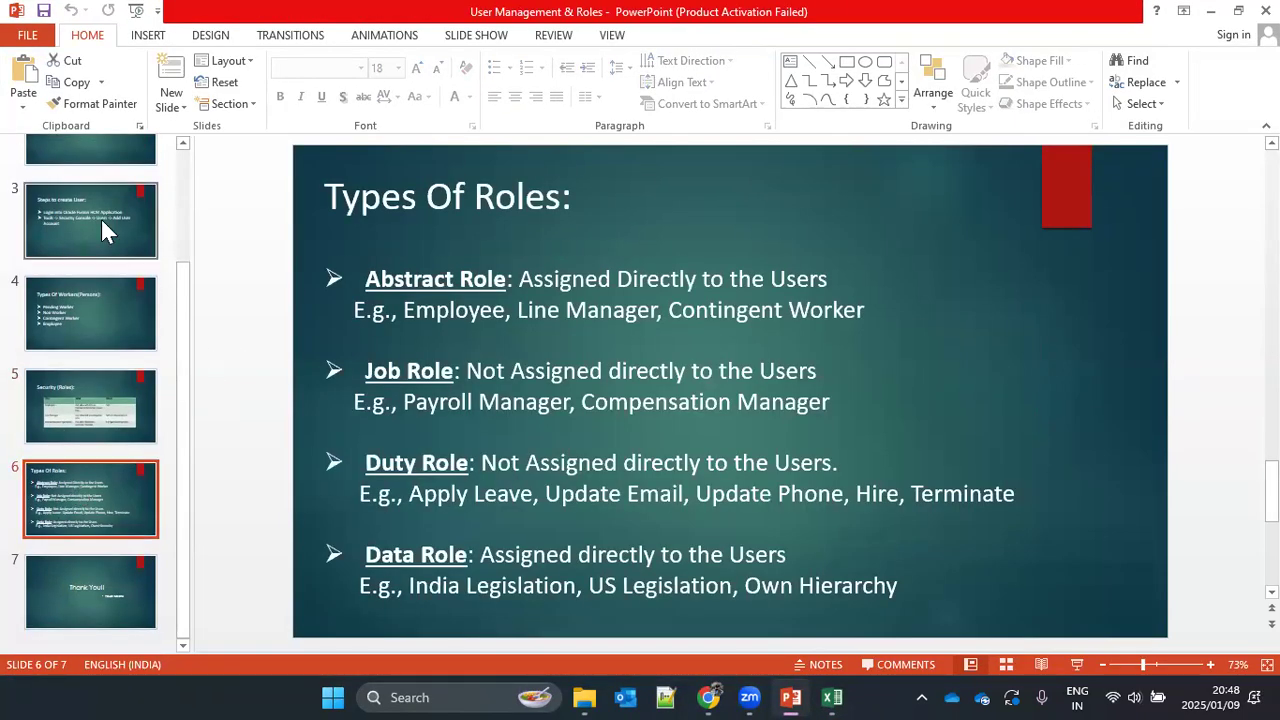
{"action": "left_click", "coordinate": [109, 392]}
{"action": "left_click", "coordinate": [95, 487]}
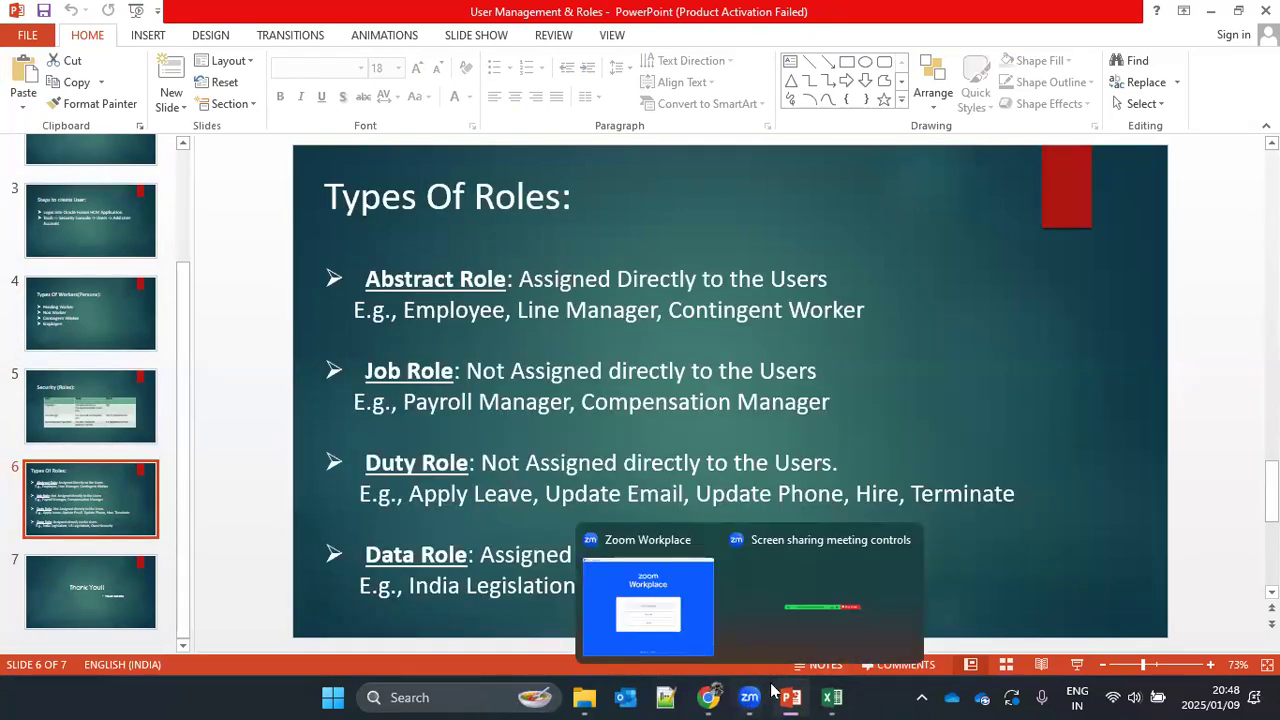
{"action": "mouse_move", "coordinate": [750, 697]}
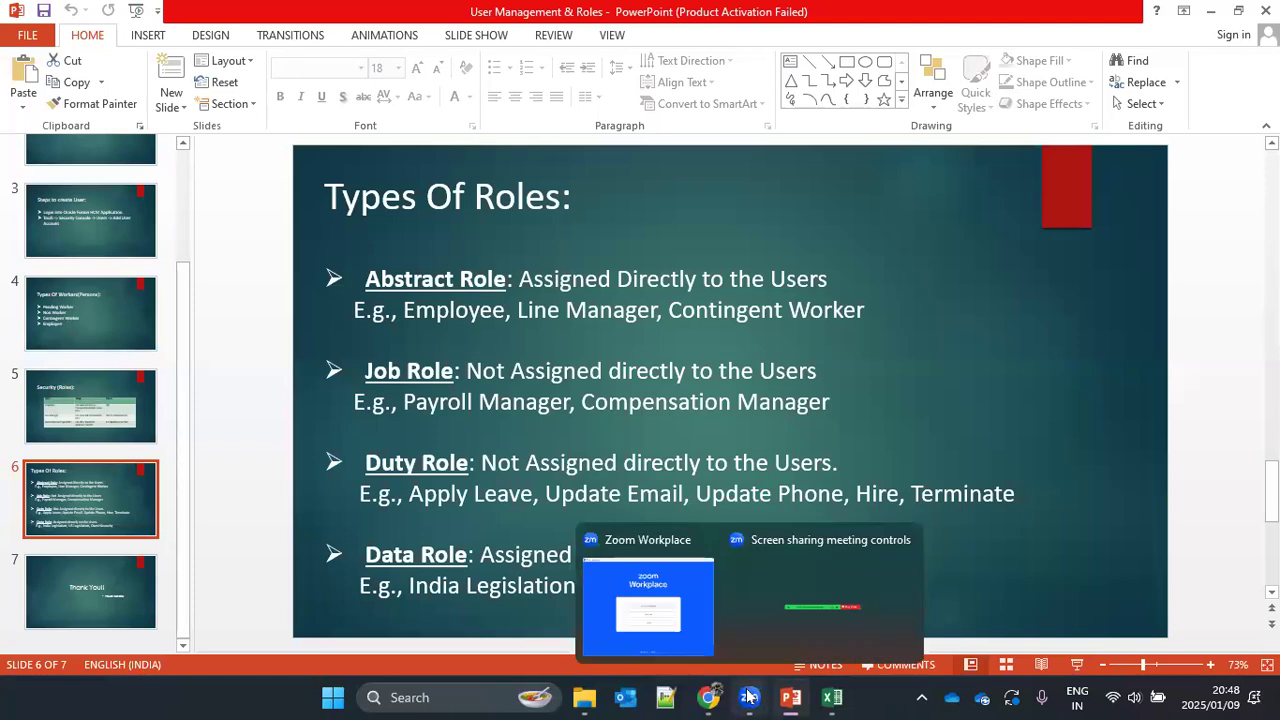
{"action": "left_click", "coordinate": [681, 622]}
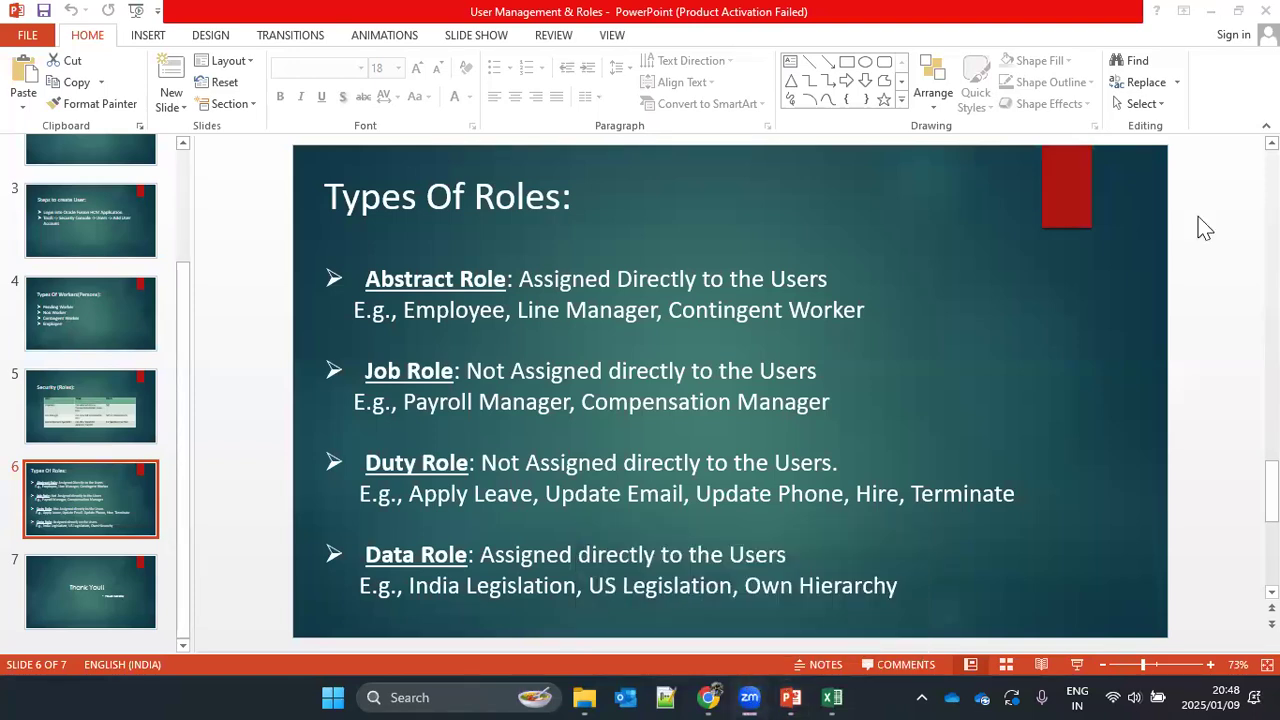
{"action": "left_click", "coordinate": [88, 508]}
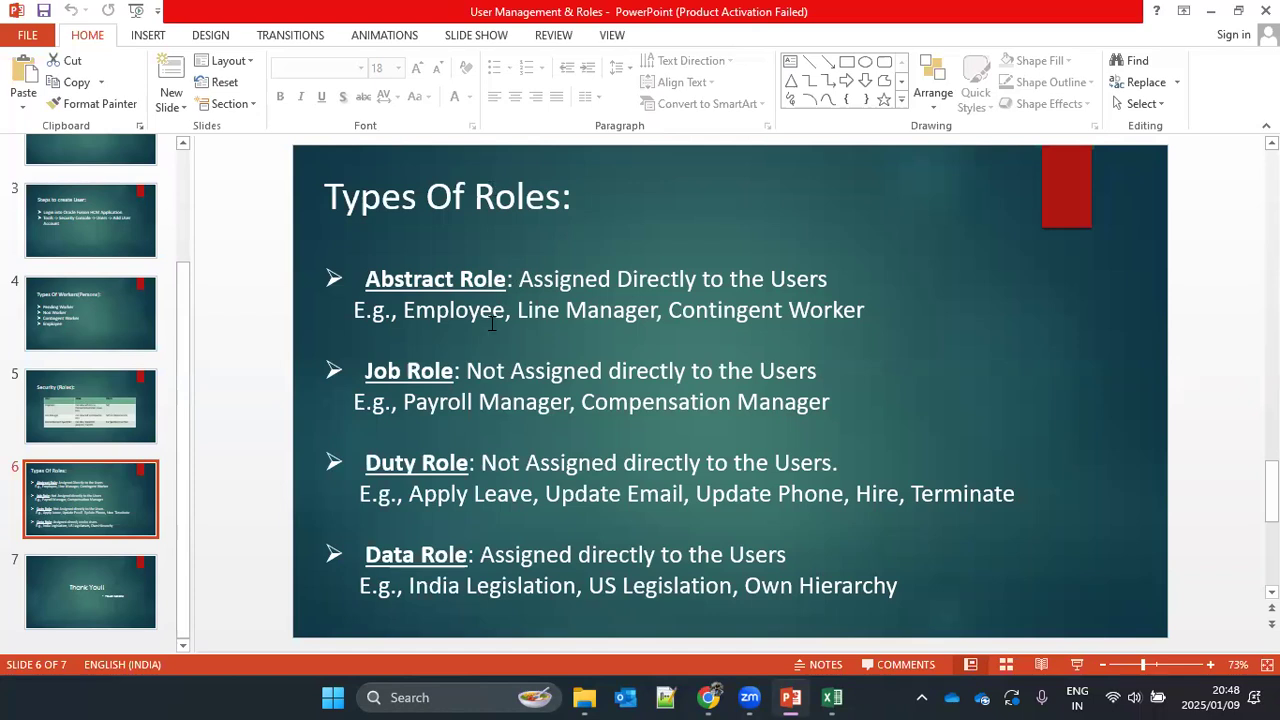
Step: Switch to the Oracle Fusion HCM Training Curriculum workbook in Excel and enter the heading "Types of Roles" in A89
{"action": "mouse_move", "coordinate": [836, 698]}
{"action": "left_click", "coordinate": [855, 580]}
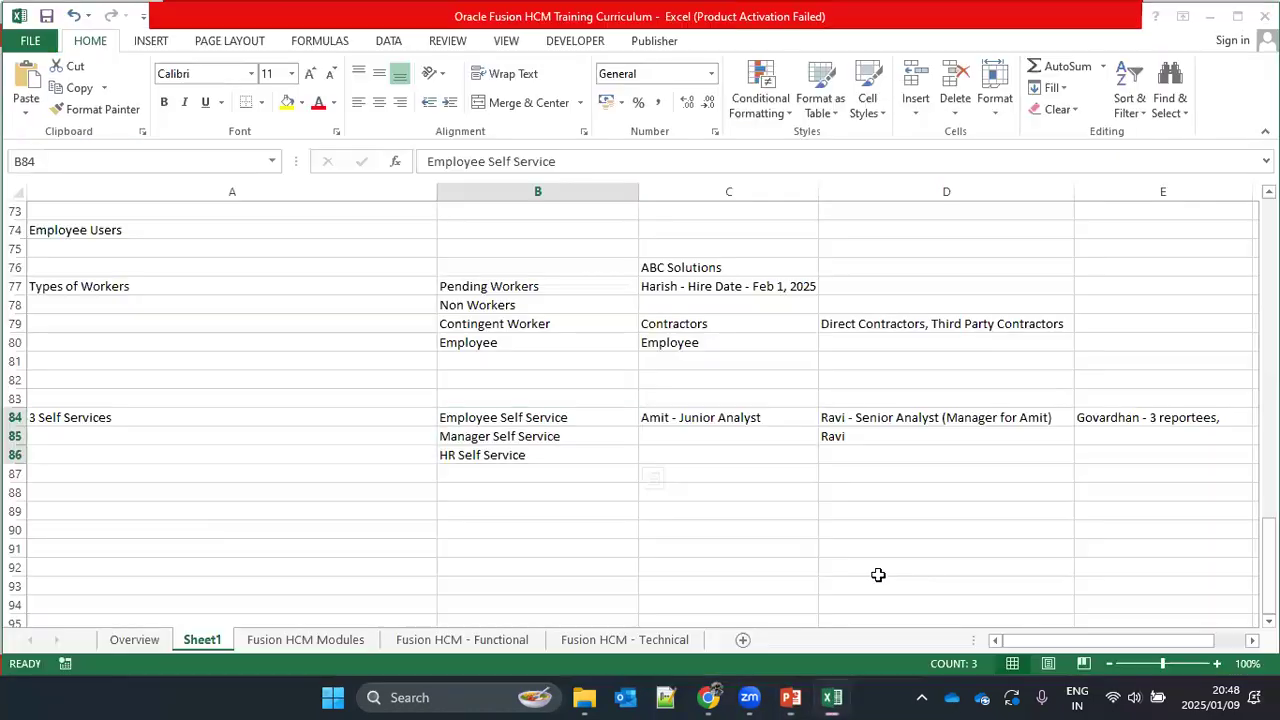
{"action": "left_click", "coordinate": [185, 514]}
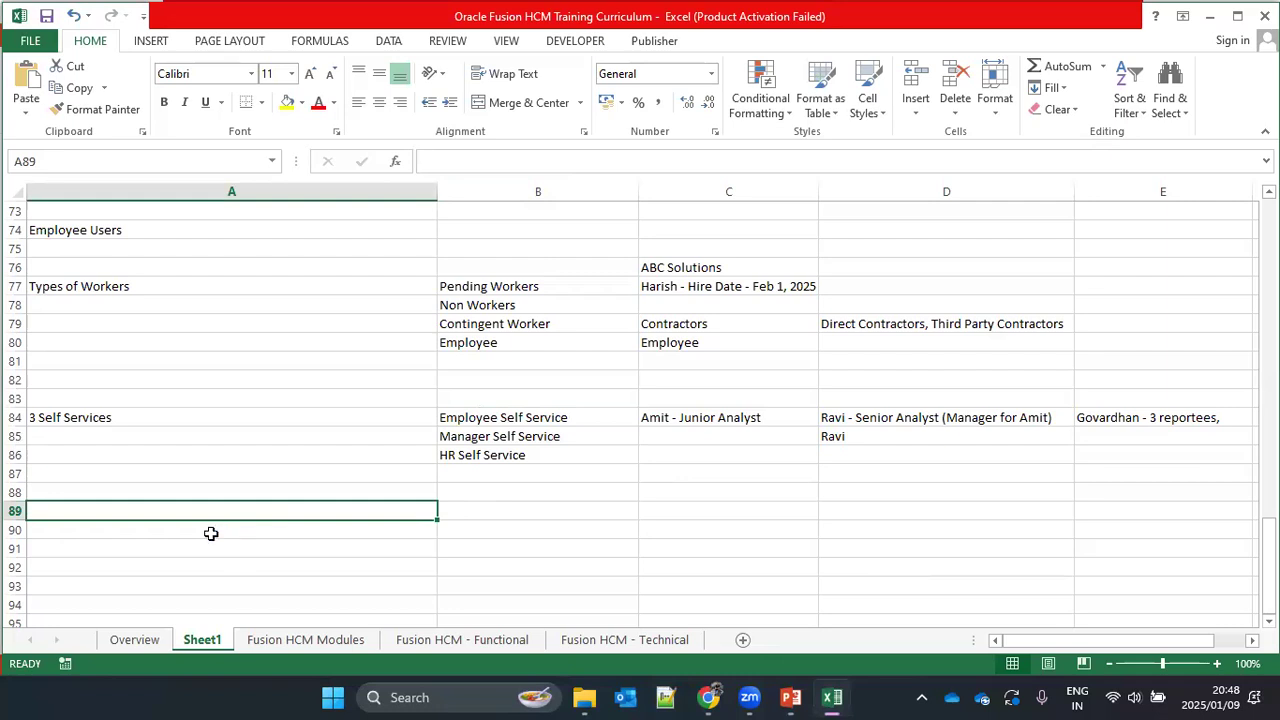
{"action": "type", "text": "Types "}
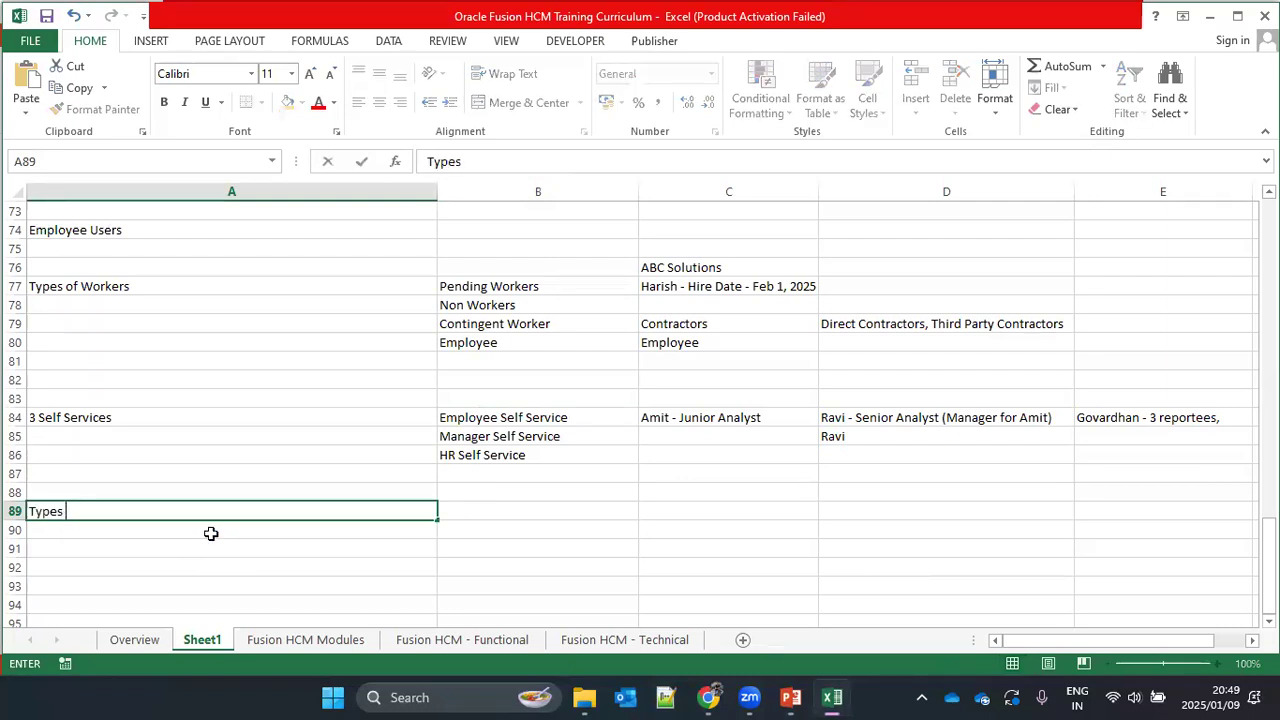
{"action": "type", "text": "of Roles"}
{"action": "key", "text": "Tab"}
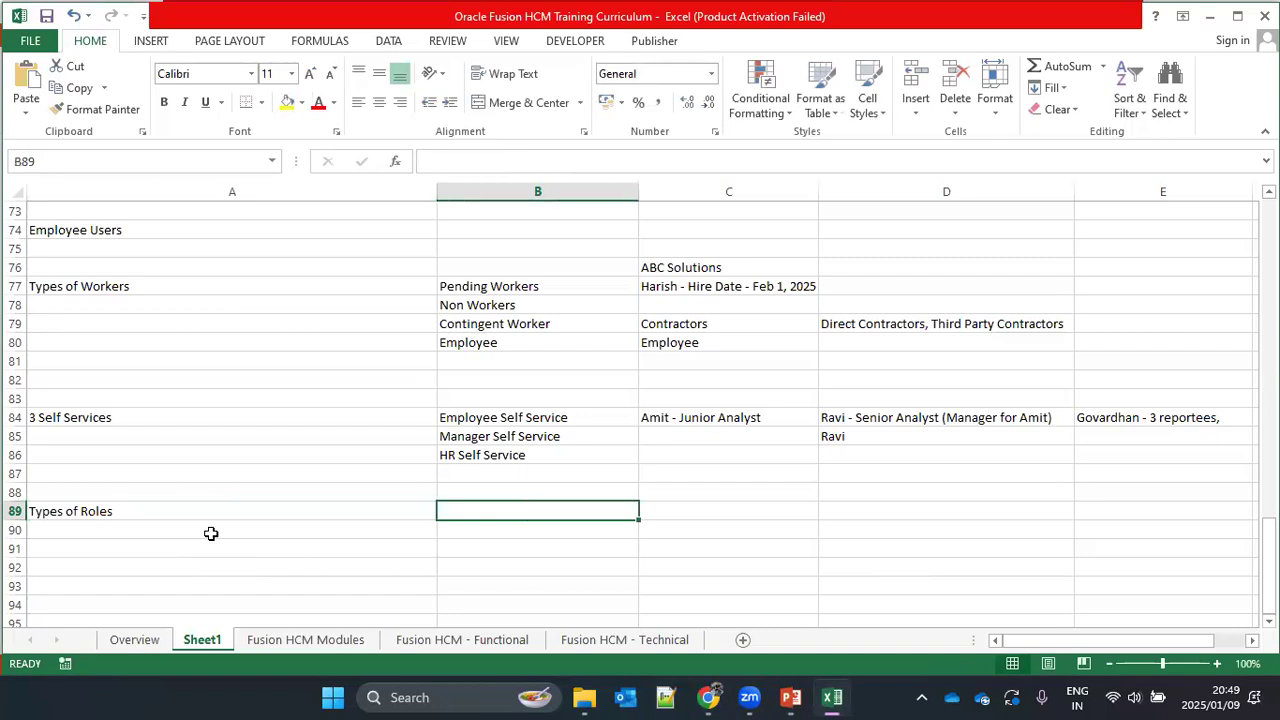
Step: List Abstract Role, Job Role, Duty Role and Data Role in B89:B92, finishing with those four cells selected
{"action": "type", "text": "Abs"}
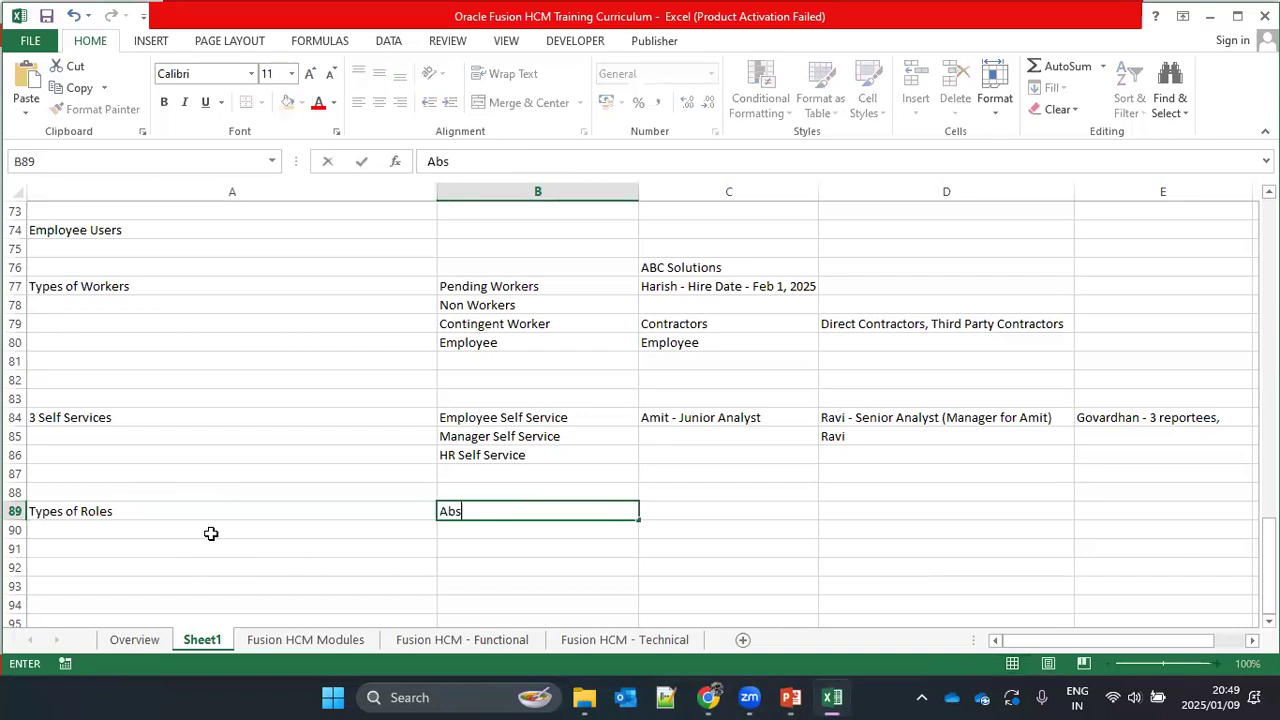
{"action": "type", "text": "tract Role"}
{"action": "key", "text": "Return"}
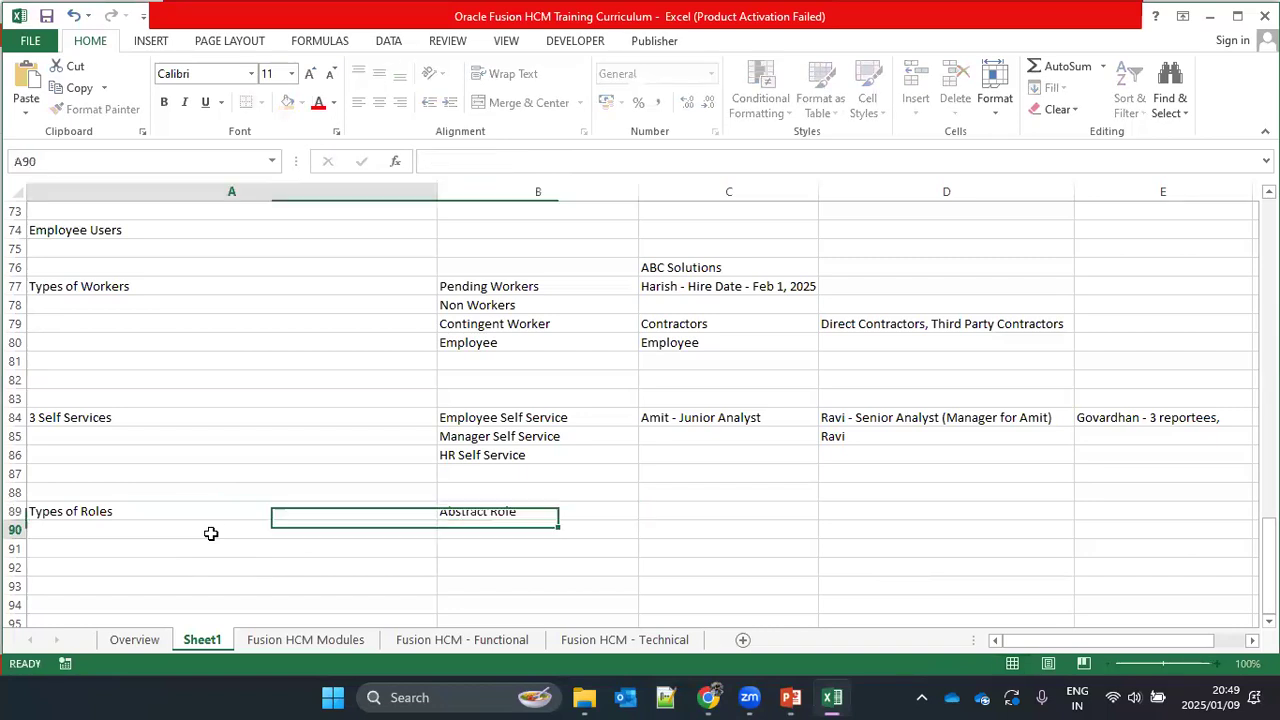
{"action": "key", "text": "Right"}
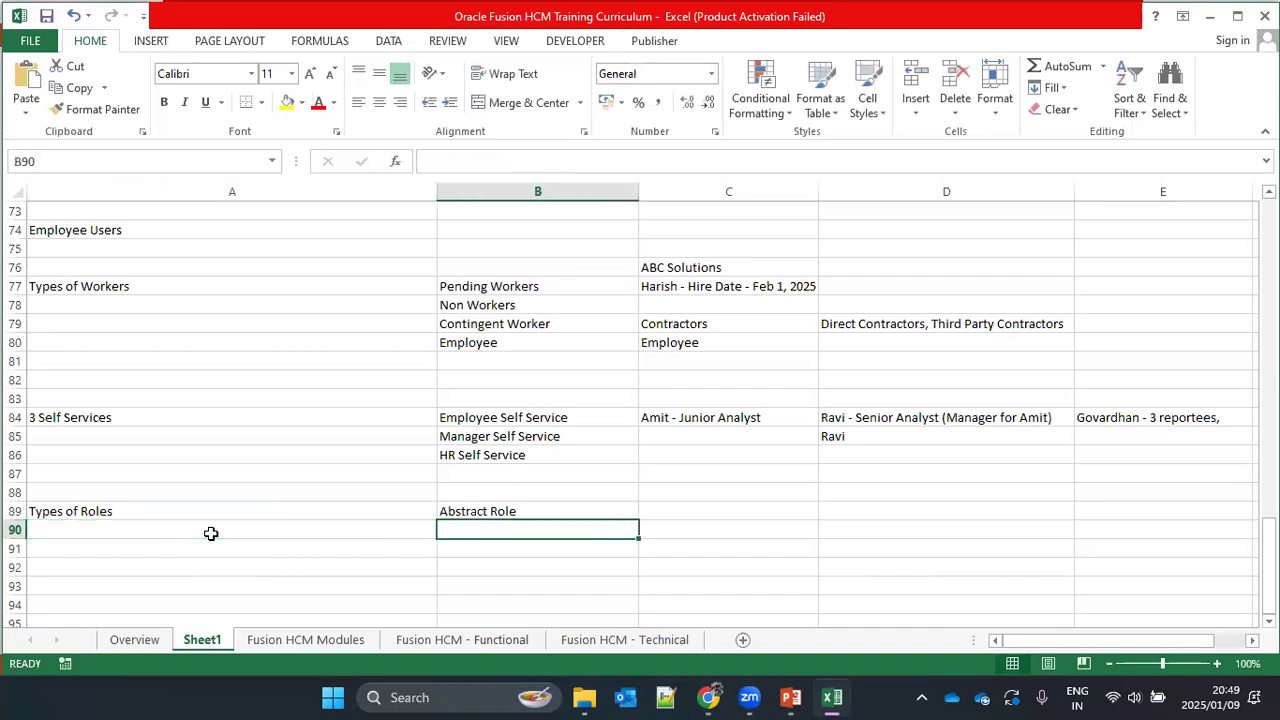
{"action": "type", "text": "Job Role"}
{"action": "key", "text": "Return"}
{"action": "type", "text": "Duty Role"}
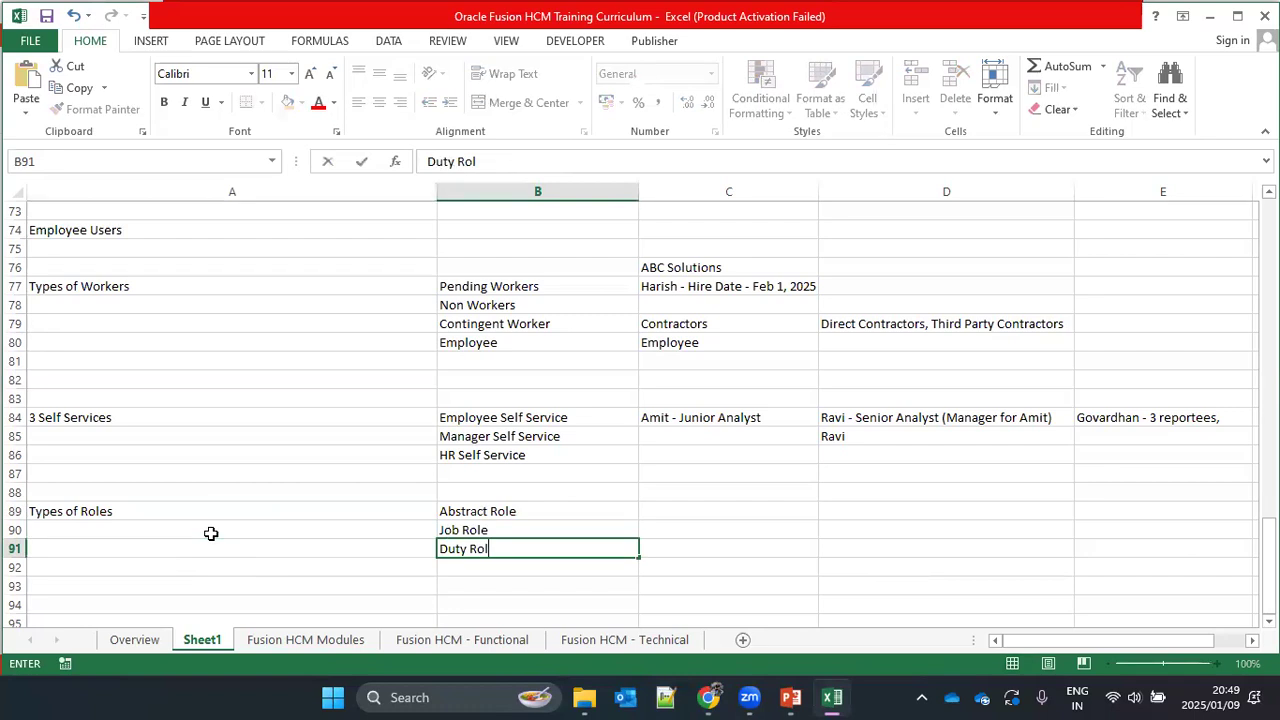
{"action": "key", "text": "Return"}
{"action": "type", "text": "Data Role"}
{"action": "key", "text": "Return"}
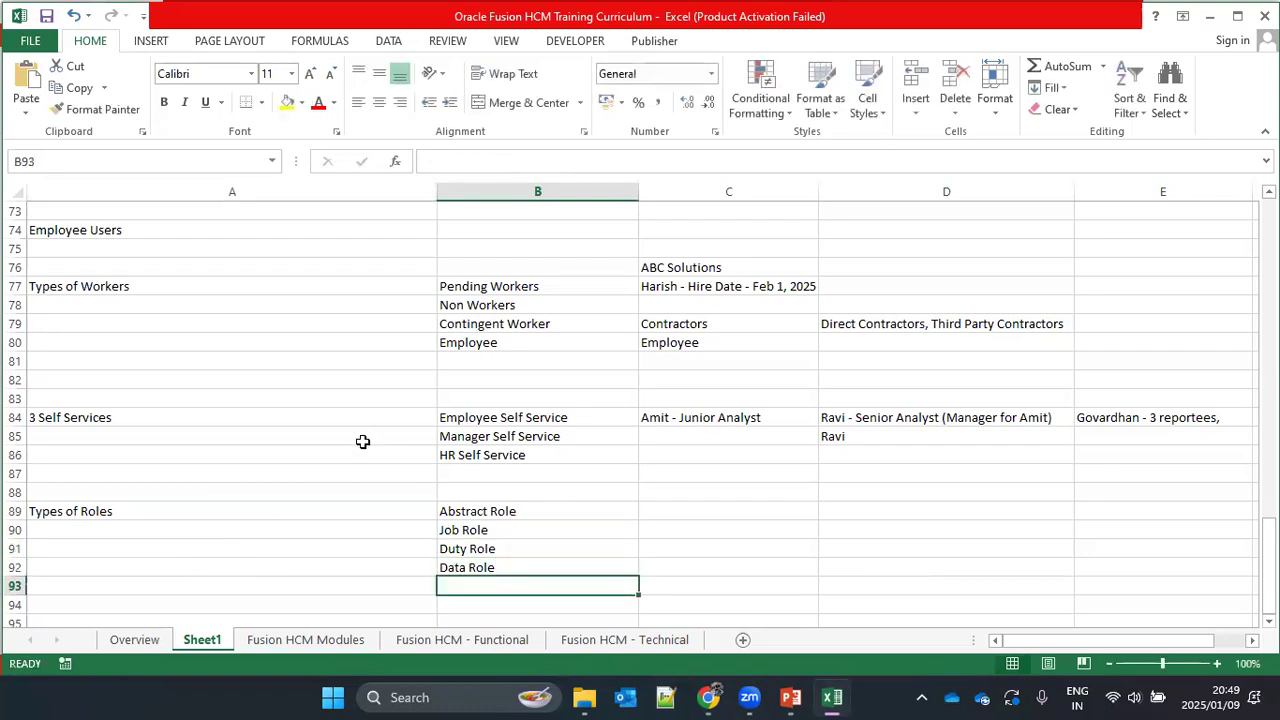
{"action": "left_click_drag", "start_coordinate": [508, 512], "coordinate": [503, 565]}
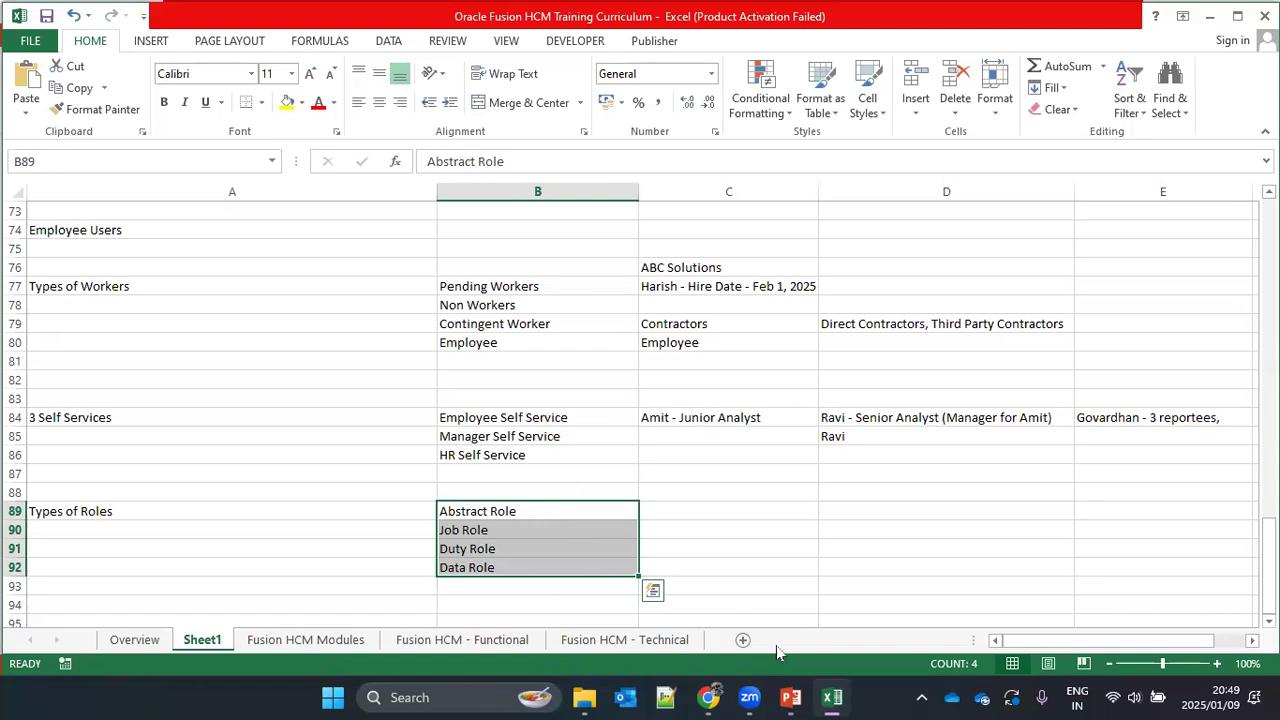
Step: Switch to the Types Of Roles slide in PowerPoint and highlight "Assigned Directly to the Users" beside Abstract Role, finishing with the highlight cleared
{"action": "mouse_move", "coordinate": [786, 697]}
{"action": "left_click", "coordinate": [798, 615]}
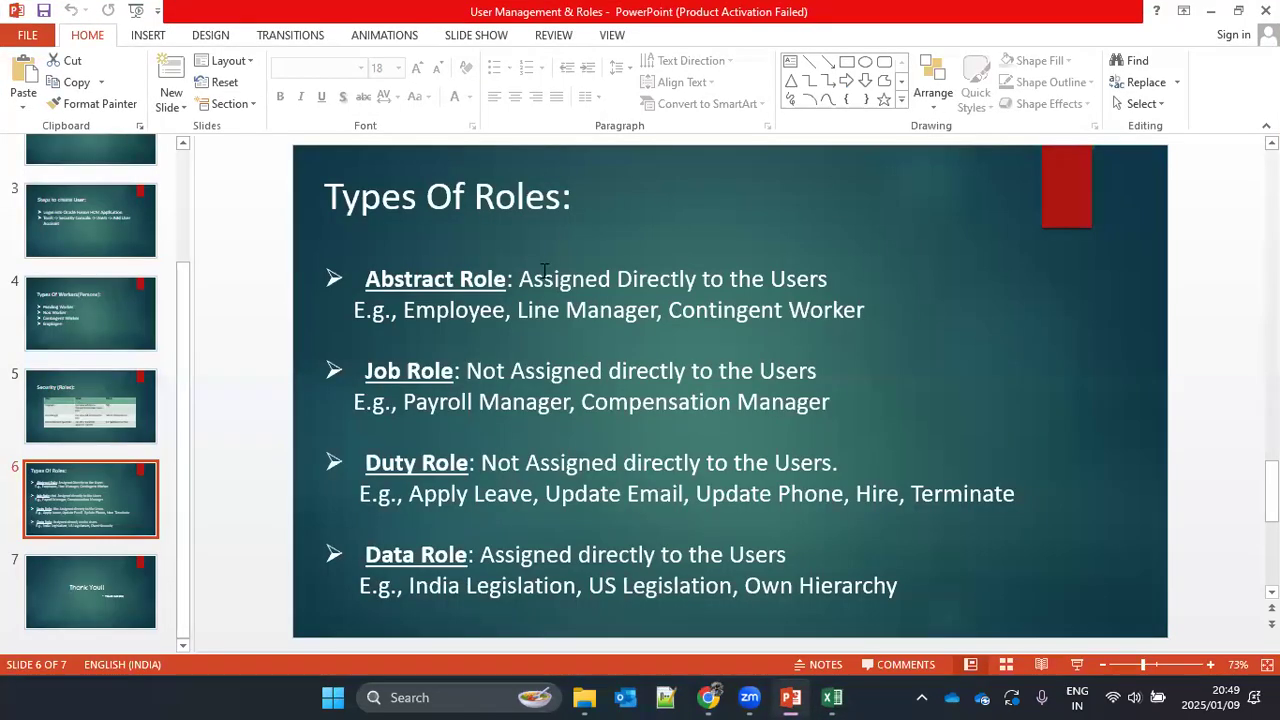
{"action": "left_click_drag", "start_coordinate": [518, 279], "coordinate": [830, 281]}
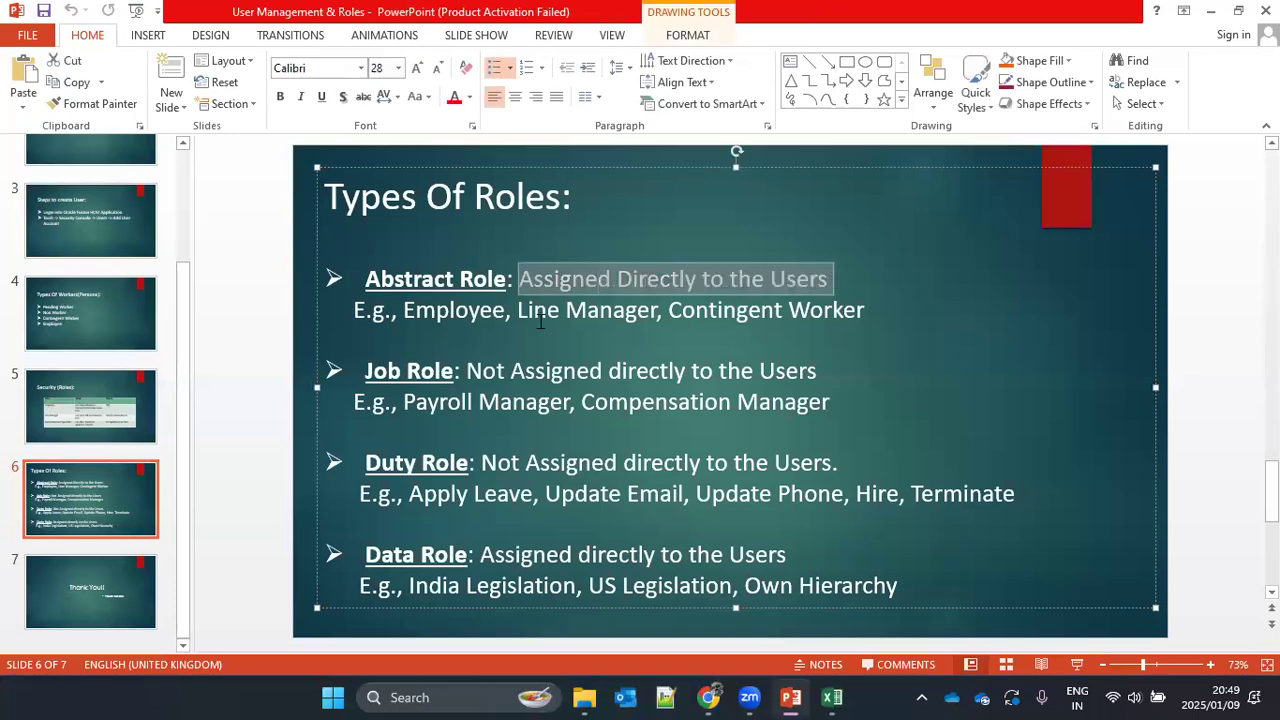
{"action": "left_click", "coordinate": [570, 279]}
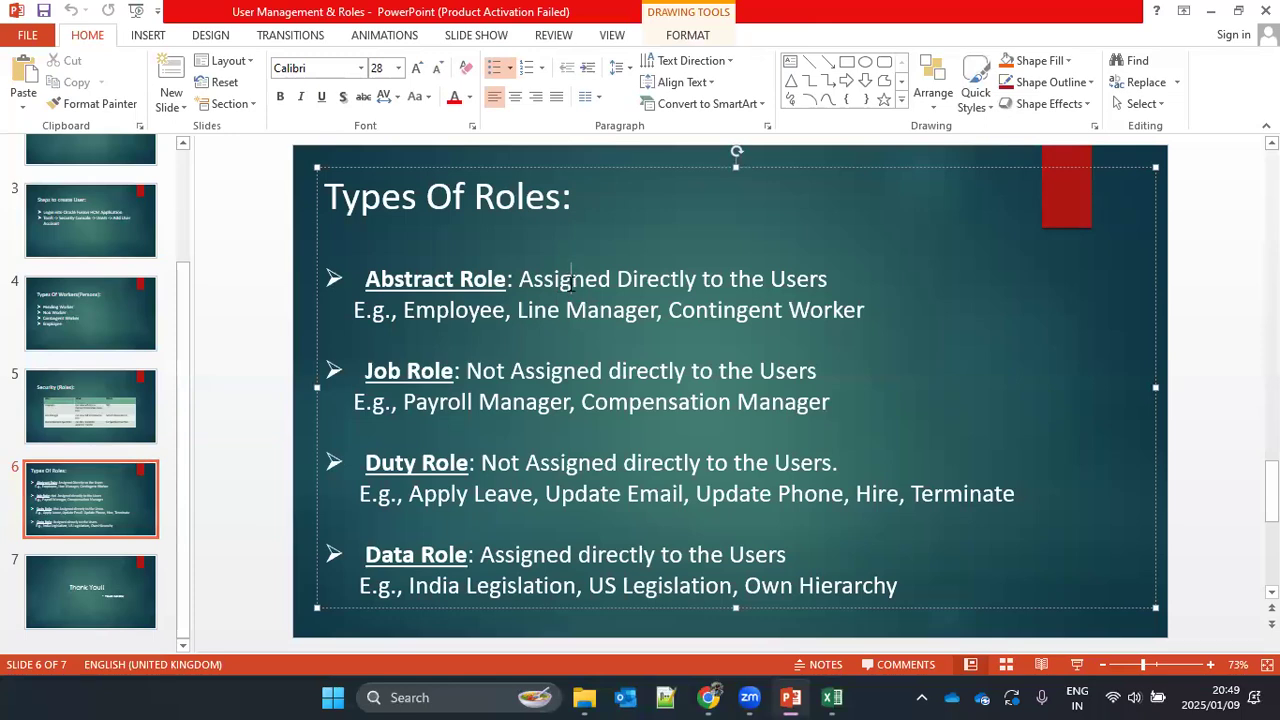
Step: Switch to the Oracle Security Console in Chrome, search the user accounts by the user's first name and view that user's account details and roles
{"action": "mouse_move", "coordinate": [708, 697]}
{"action": "left_click", "coordinate": [630, 608]}
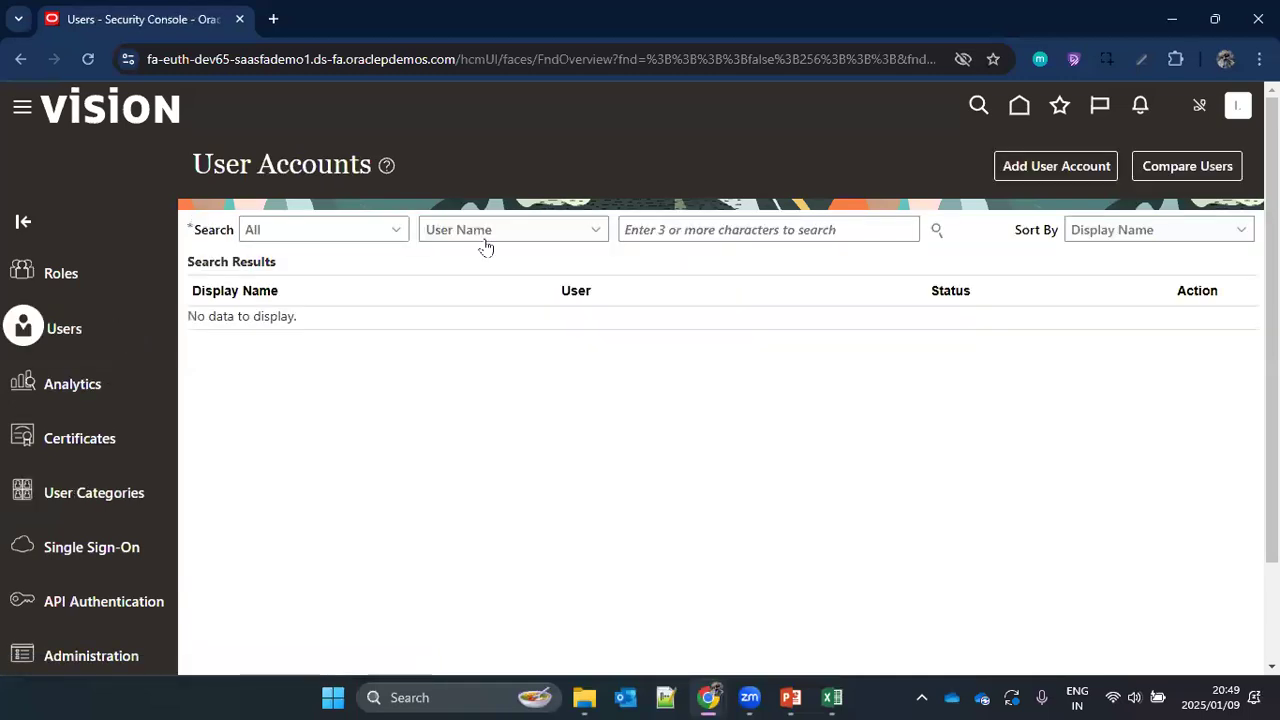
{"action": "left_click", "coordinate": [702, 232]}
{"action": "type", "text": "abhishek"}
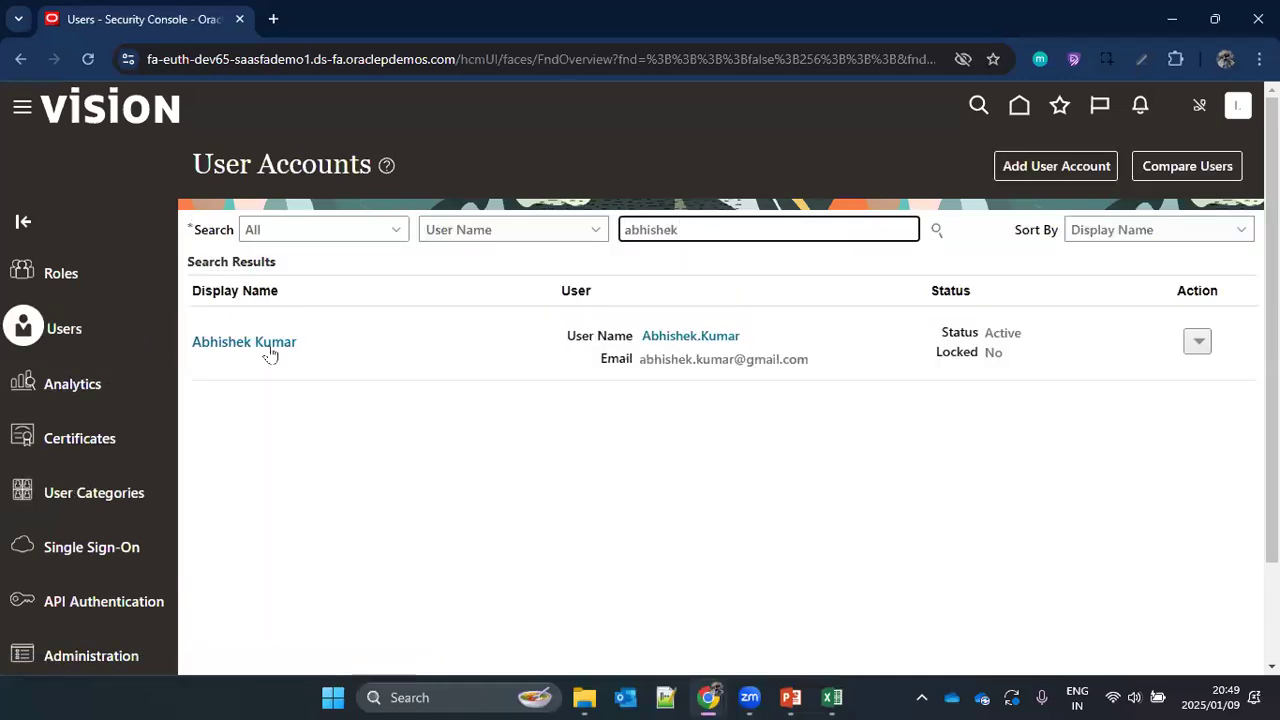
{"action": "left_click", "coordinate": [262, 342]}
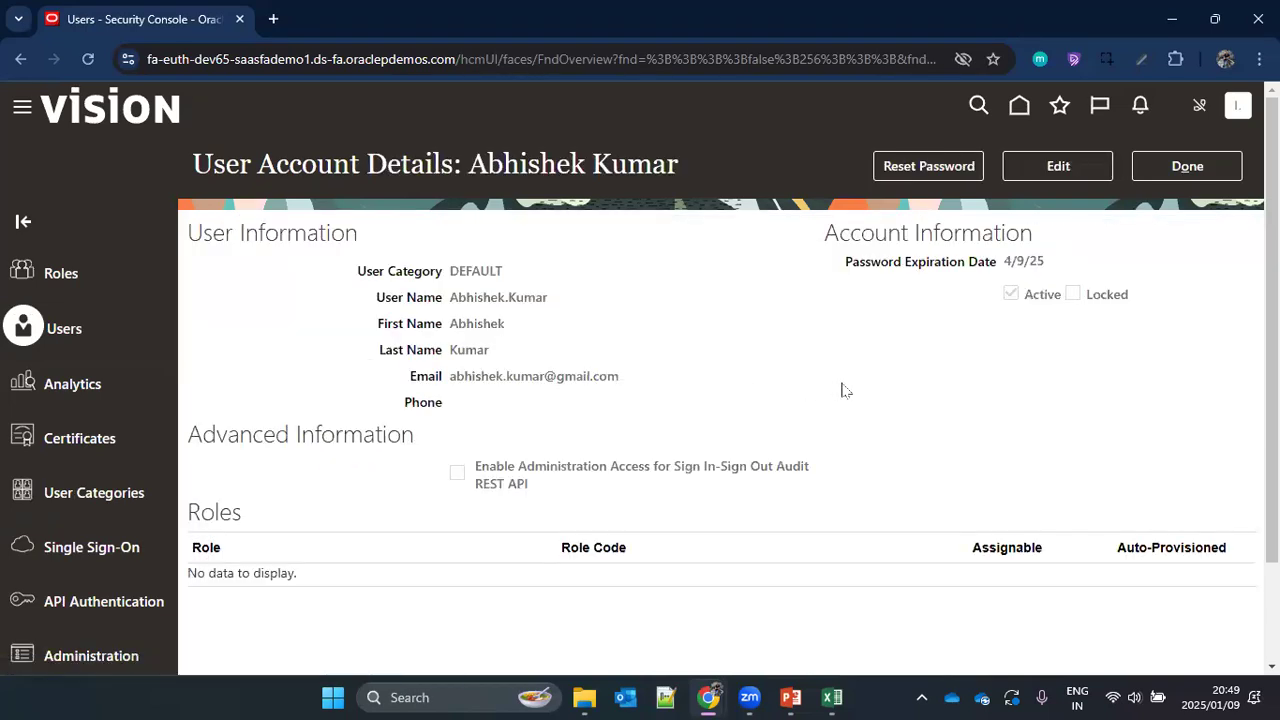
{"action": "scroll", "coordinate": [277, 466], "scroll_direction": "down", "scroll_amount": 2}
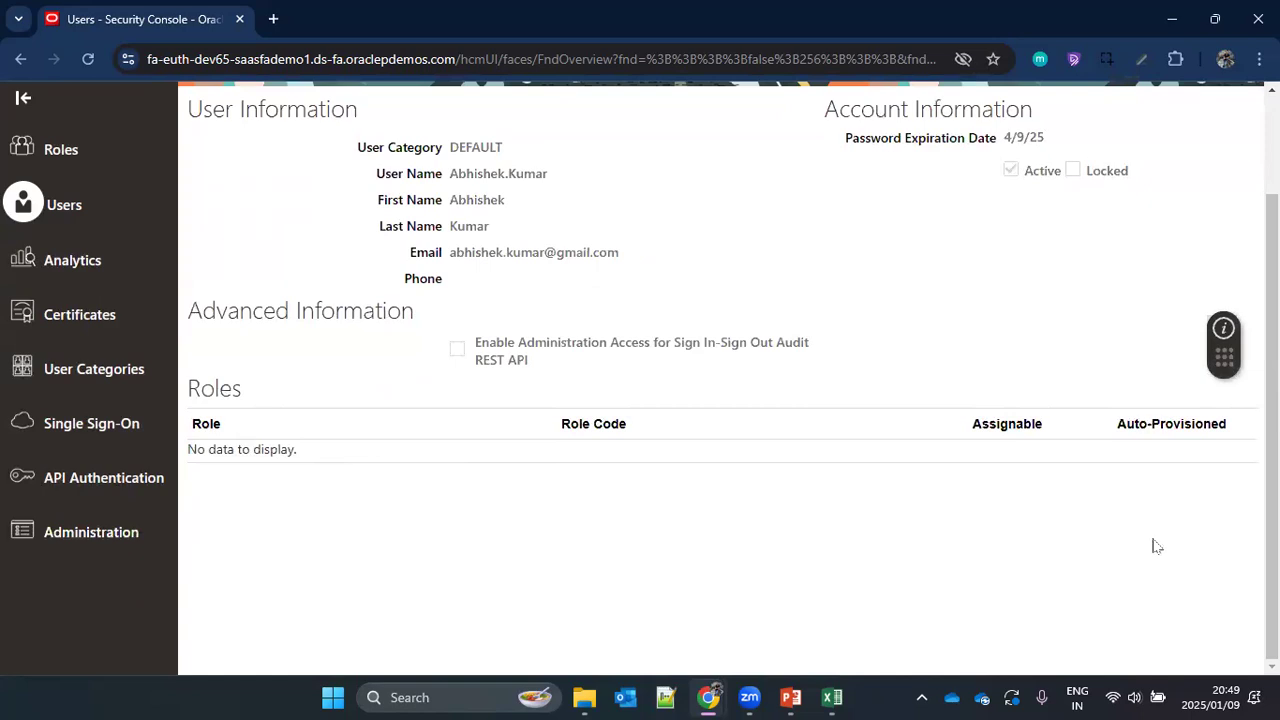
{"action": "scroll", "coordinate": [908, 503], "scroll_direction": "up", "scroll_amount": 2}
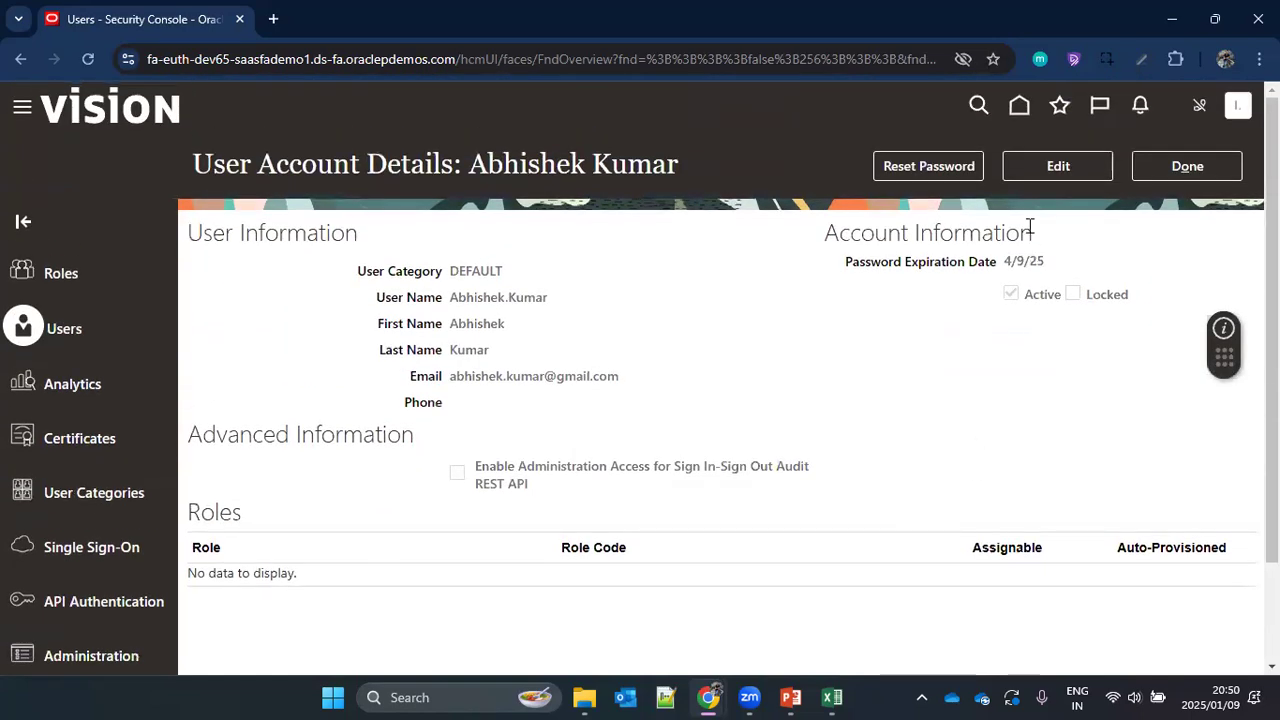
Step: Open the user account for editing and bring up the Add Role Membership search for adding a role
{"action": "left_click", "coordinate": [1058, 164]}
{"action": "scroll", "coordinate": [911, 398], "scroll_direction": "down", "scroll_amount": 2}
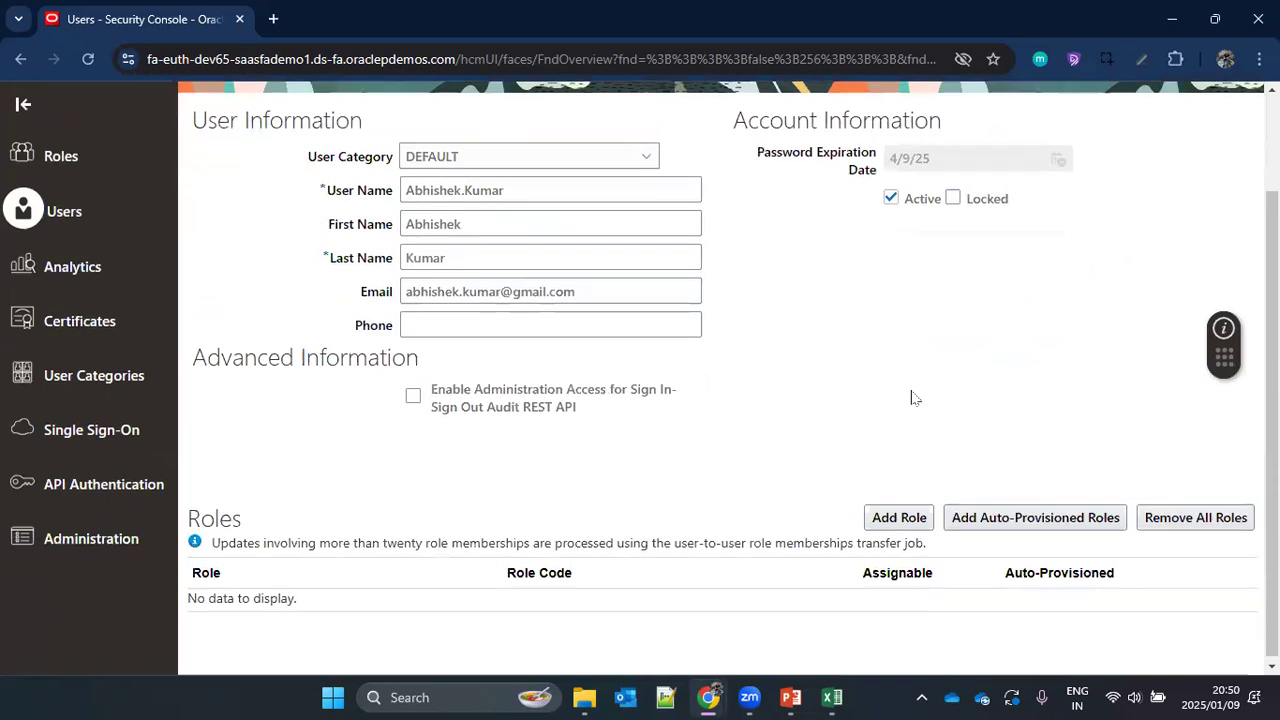
{"action": "left_click", "coordinate": [900, 513]}
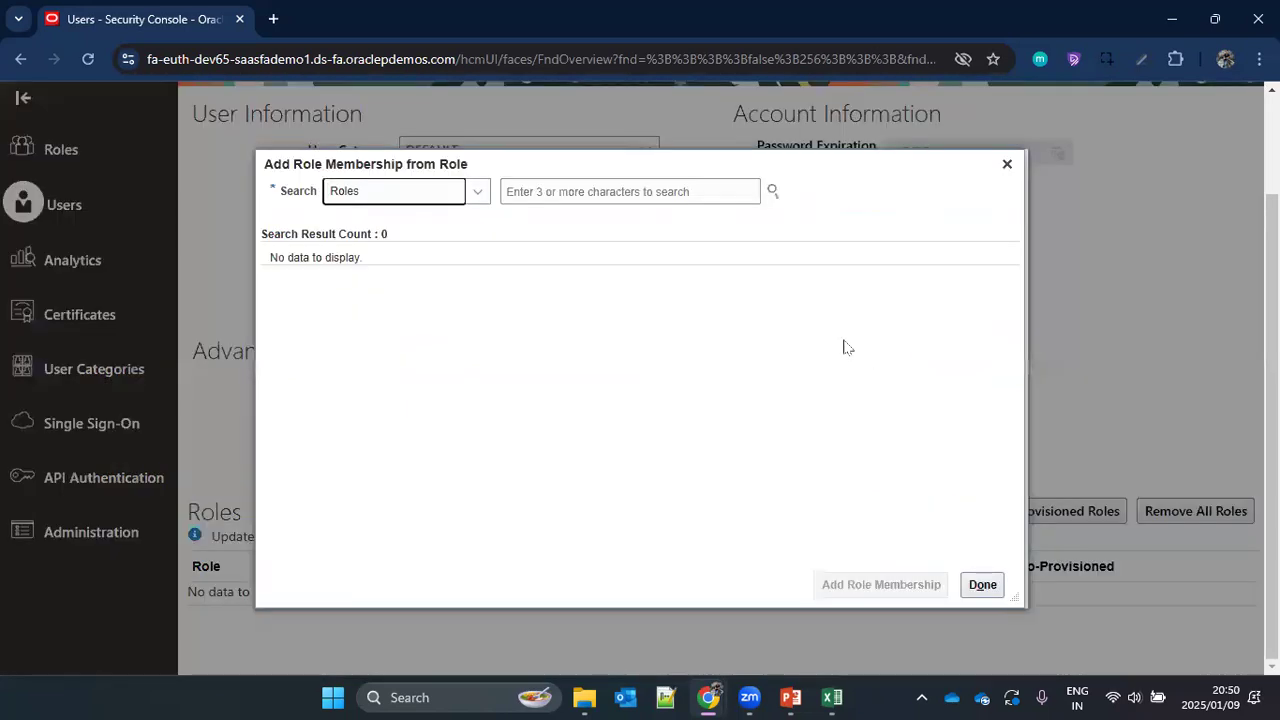
{"action": "left_click", "coordinate": [566, 191]}
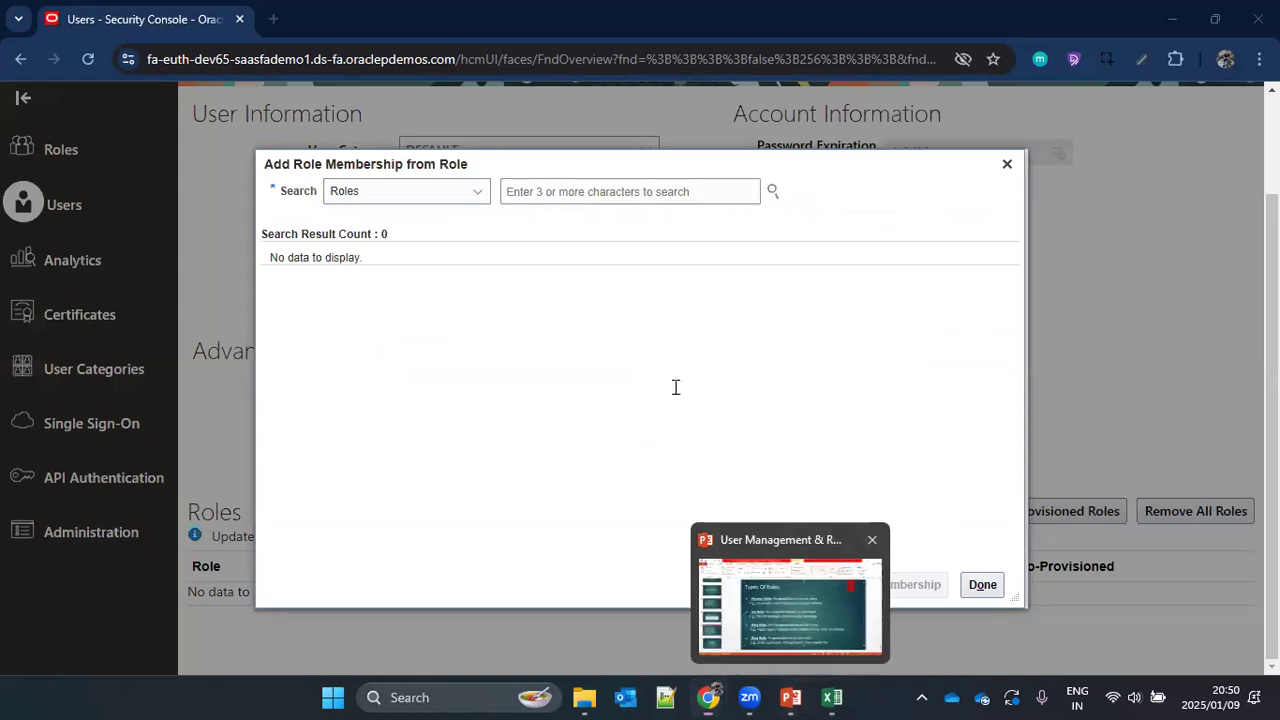
Step: Switch to PowerPoint and highlight the abstract role examples on the slide: Employee, Line Manager and Contingent Worker
{"action": "key", "text": "alt+Tab"}
{"action": "left_click_drag", "start_coordinate": [403, 310], "coordinate": [872, 308]}
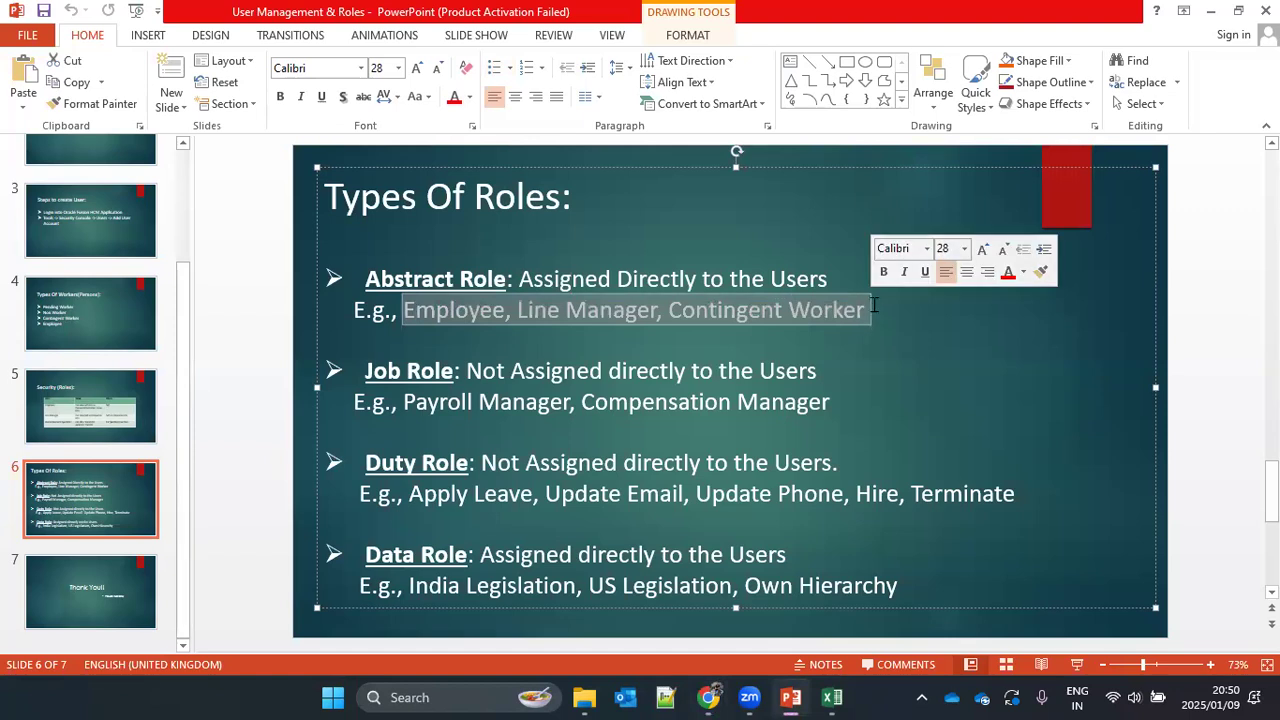
{"action": "left_click", "coordinate": [515, 312]}
{"action": "double_click", "coordinate": [453, 310]}
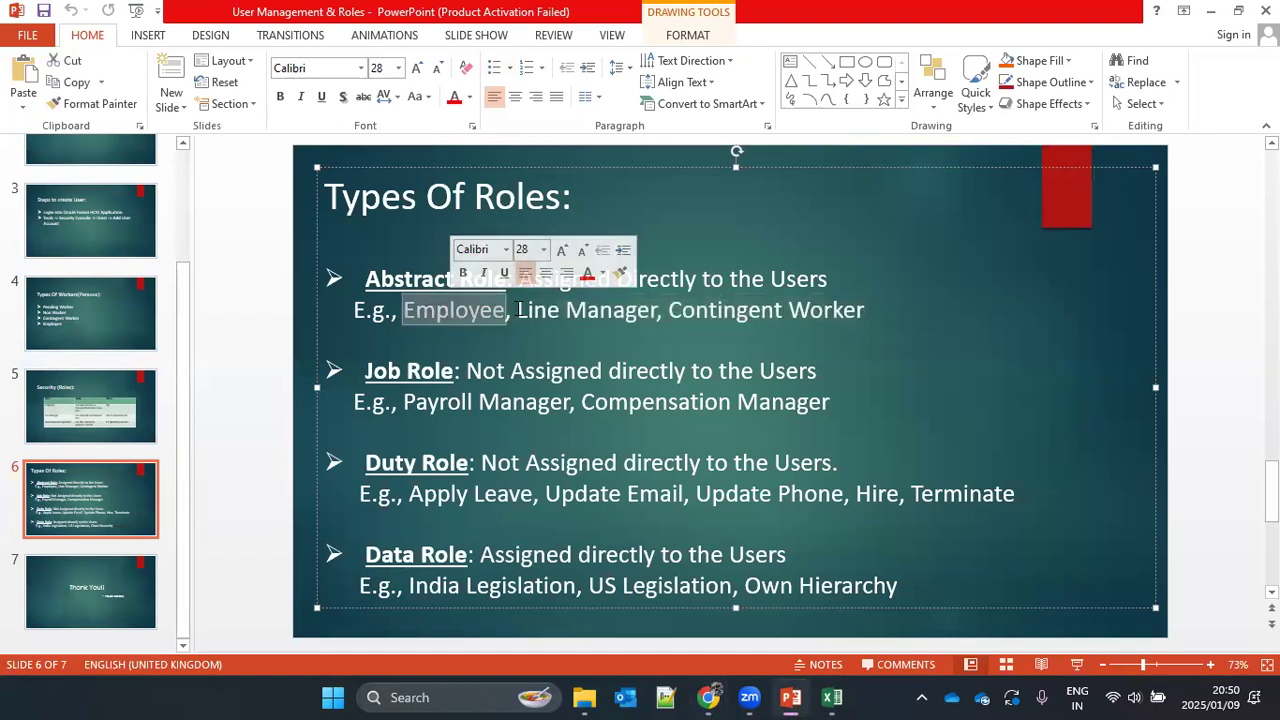
{"action": "left_click_drag", "start_coordinate": [518, 311], "coordinate": [668, 311]}
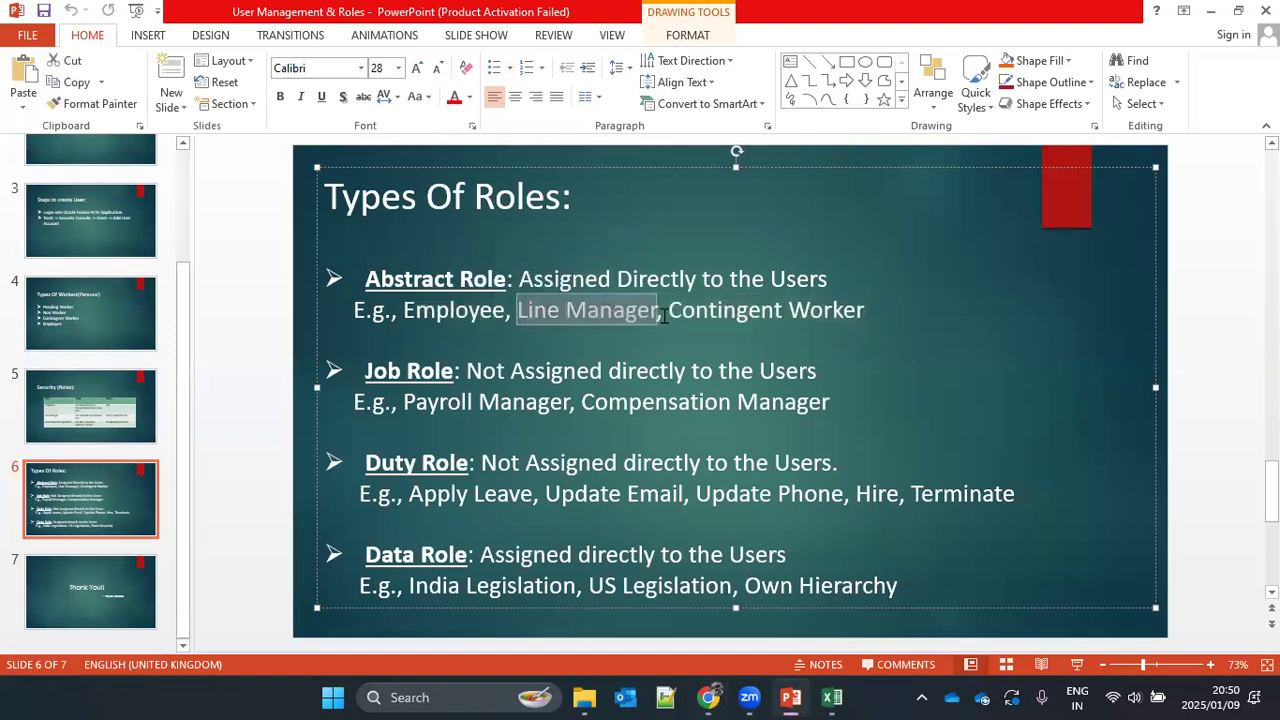
{"action": "left_click", "coordinate": [869, 310]}
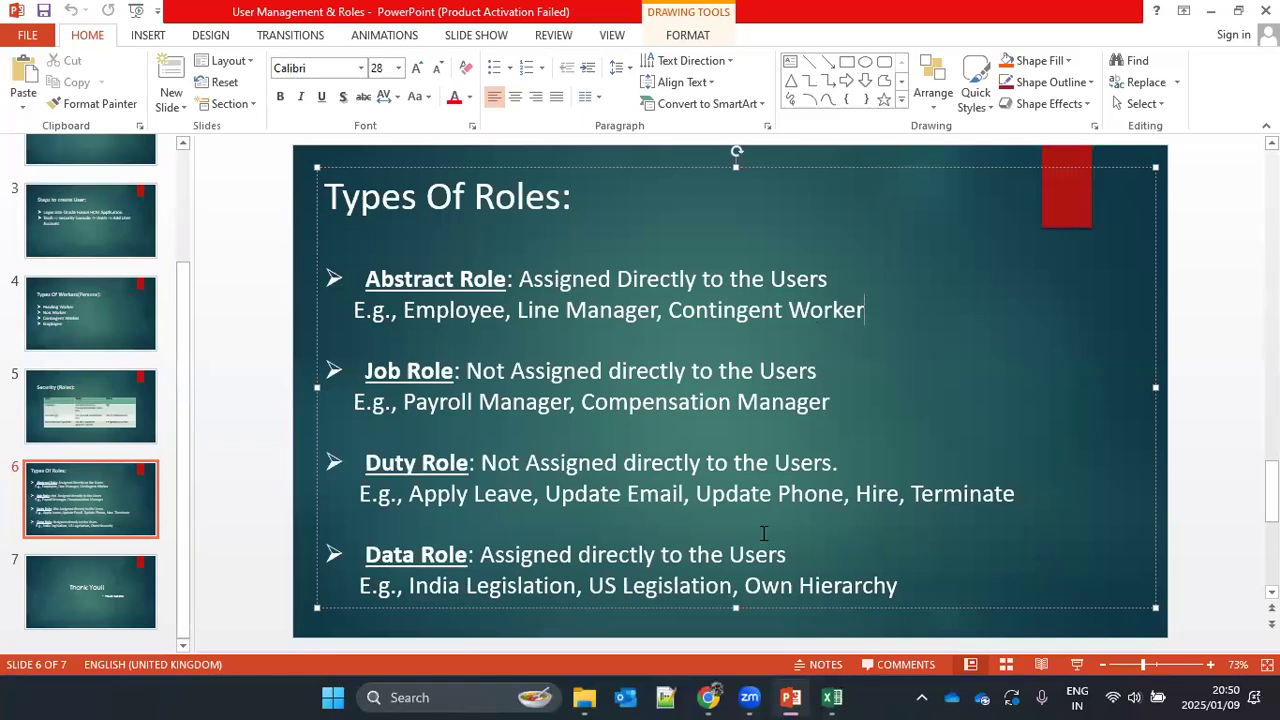
Step: Switch back to Chrome, close the Add Role Membership dialog and open the copied base address fa-euth-dev65-saasfademo1.ds-fa.oraclepdemos.com in a new tab
{"action": "mouse_move", "coordinate": [707, 697]}
{"action": "left_click", "coordinate": [890, 587]}
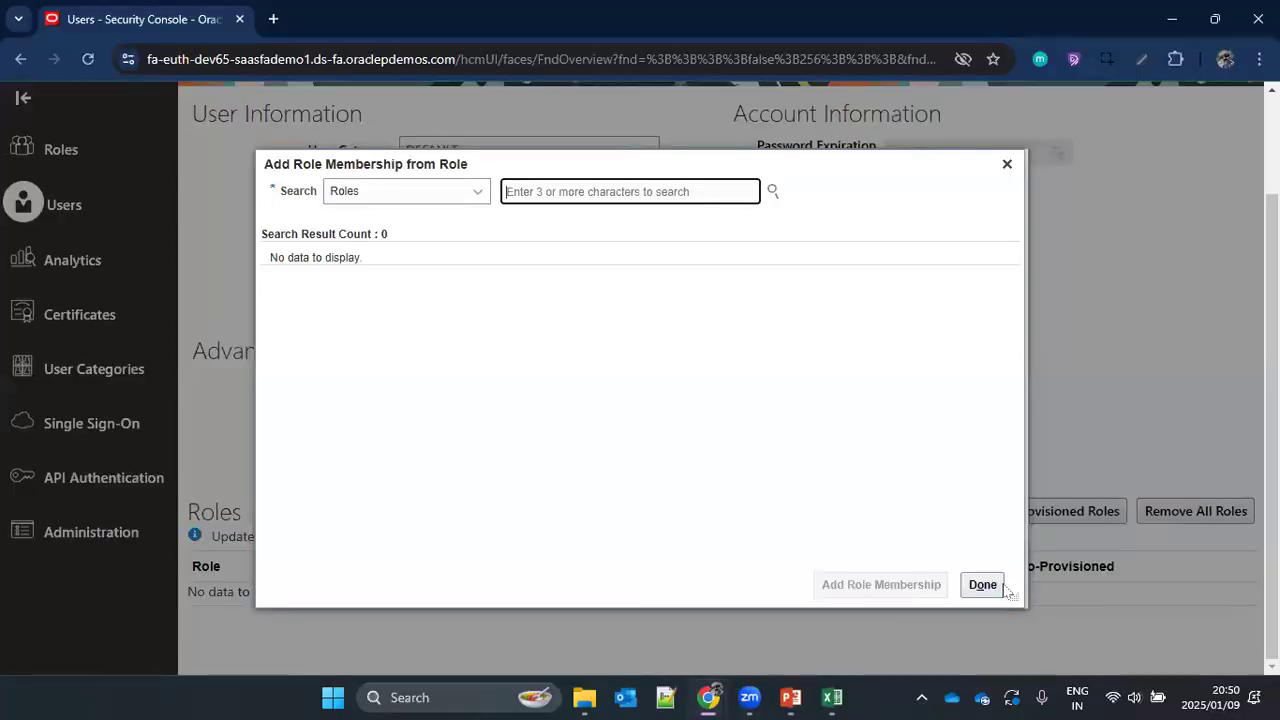
{"action": "left_click", "coordinate": [980, 583]}
{"action": "left_click_drag", "start_coordinate": [457, 59], "coordinate": [386, 31]}
{"action": "key", "text": "ctrl+c"}
{"action": "left_click", "coordinate": [274, 21]}
{"action": "key", "text": "ctrl+v"}
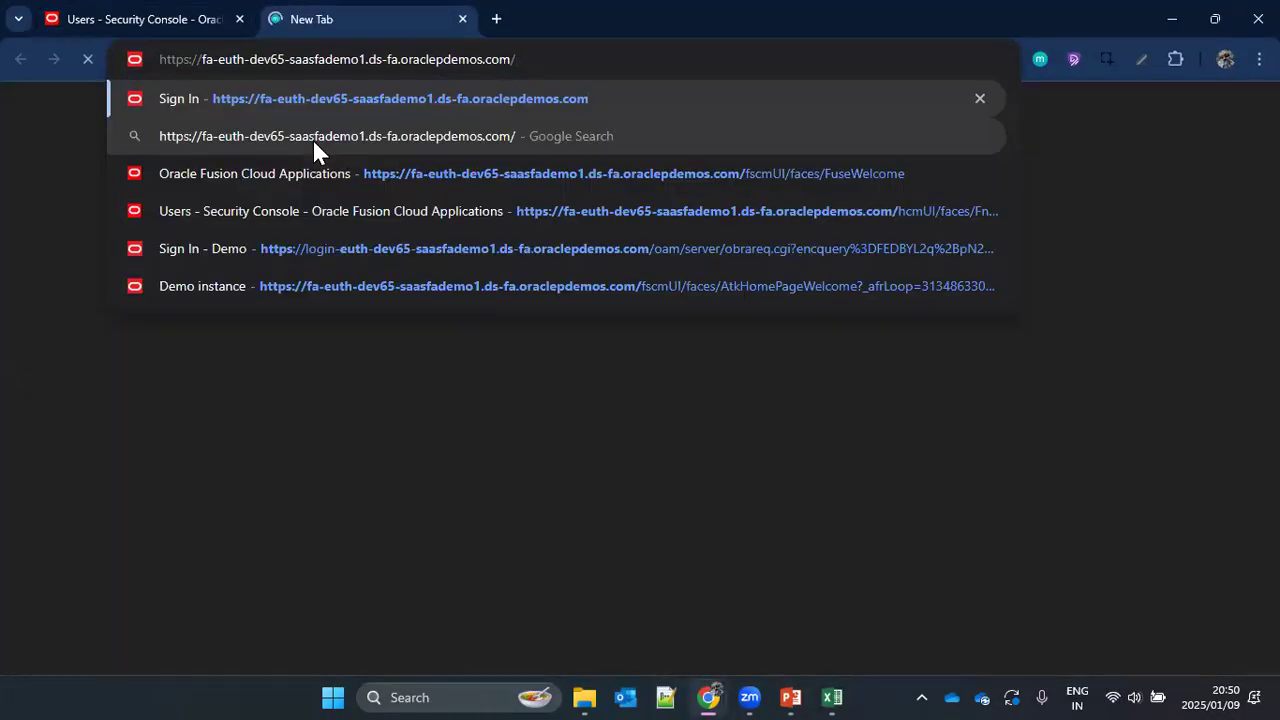
{"action": "key", "text": "Return"}
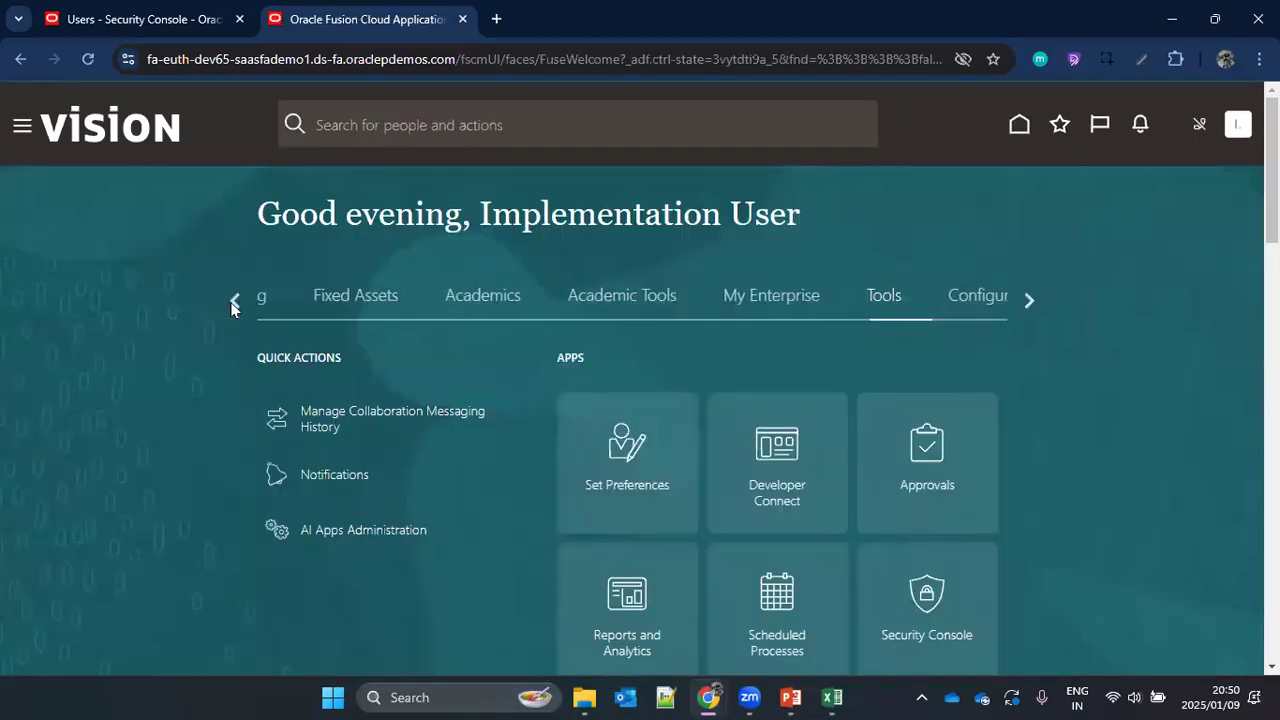
Step: Show My Client Groups on the Oracle Fusion home page and look through its quick actions and apps
{"action": "triple_click", "coordinate": [232, 303]}
{"action": "left_click", "coordinate": [150, 255]}
{"action": "left_click", "coordinate": [856, 297]}
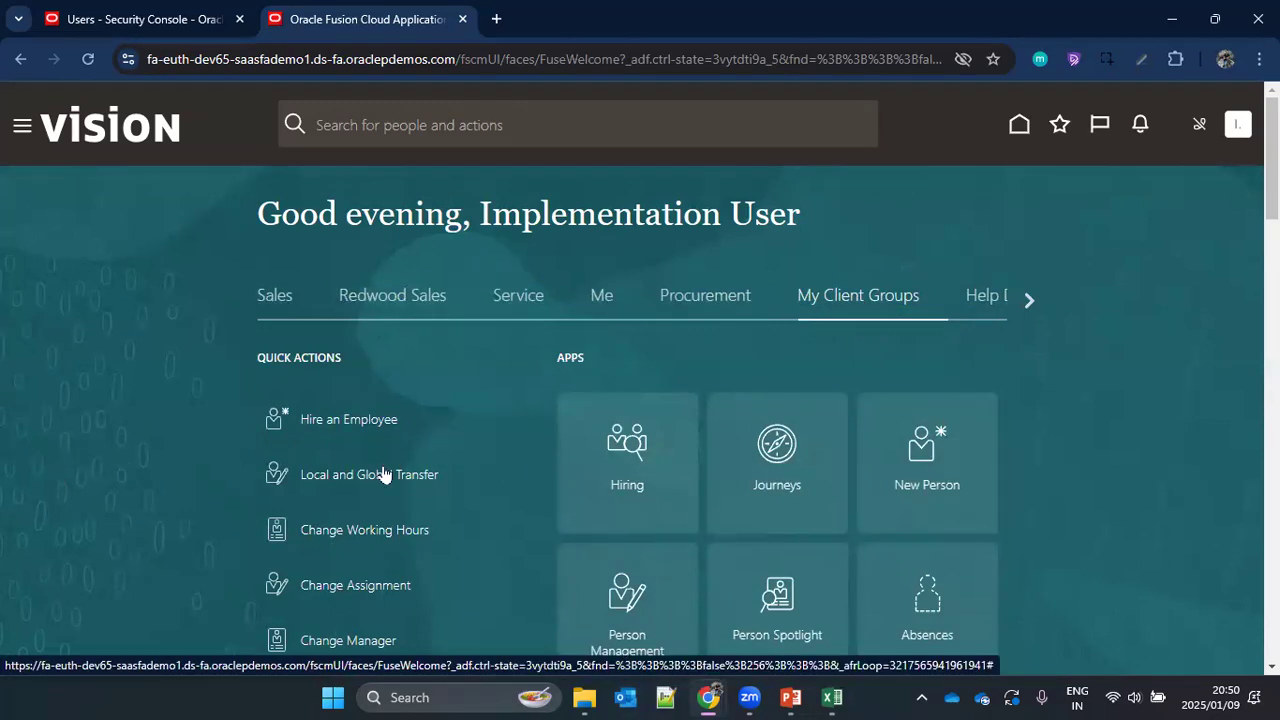
{"action": "scroll", "coordinate": [357, 460], "scroll_direction": "down", "scroll_amount": 2}
{"action": "scroll", "coordinate": [357, 465], "scroll_direction": "down", "scroll_amount": 10}
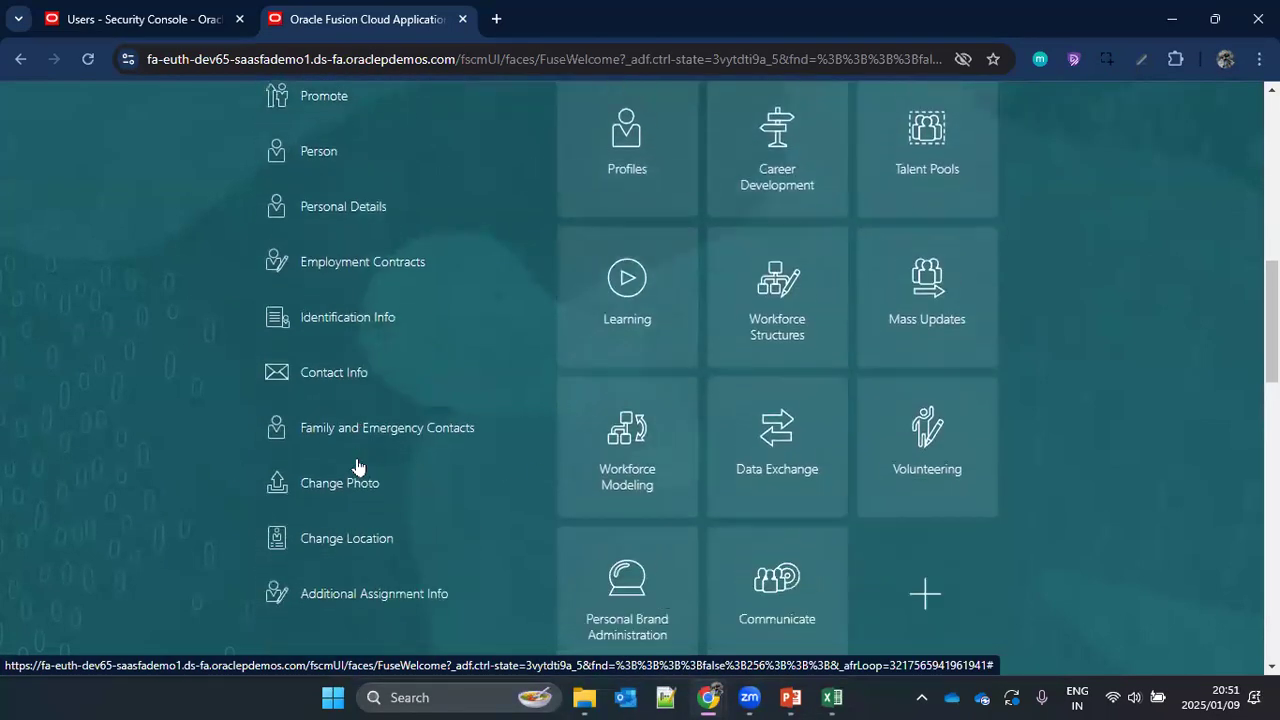
Step: Expand the full list of My Client Groups quick actions and open Add a Contingent Worker under New Person
{"action": "left_click", "coordinate": [298, 330]}
{"action": "scroll", "coordinate": [112, 442], "scroll_direction": "down", "scroll_amount": 8}
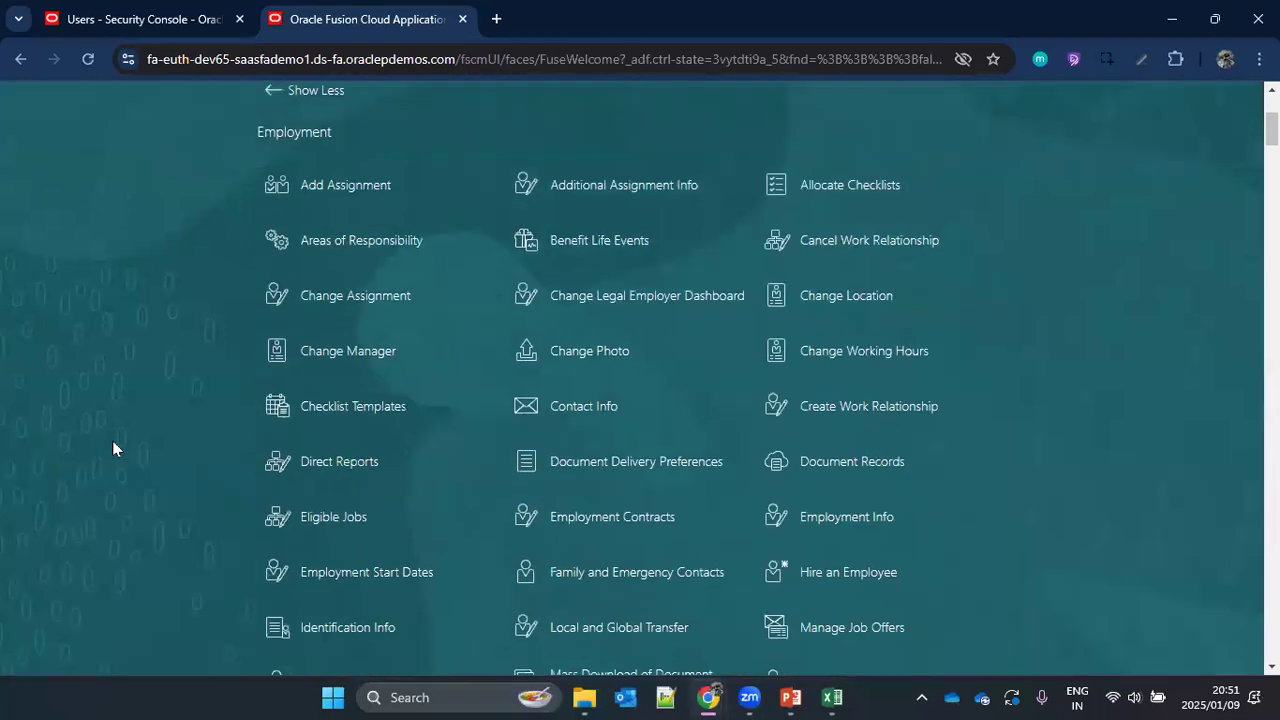
{"action": "scroll", "coordinate": [112, 445], "scroll_direction": "down", "scroll_amount": 4}
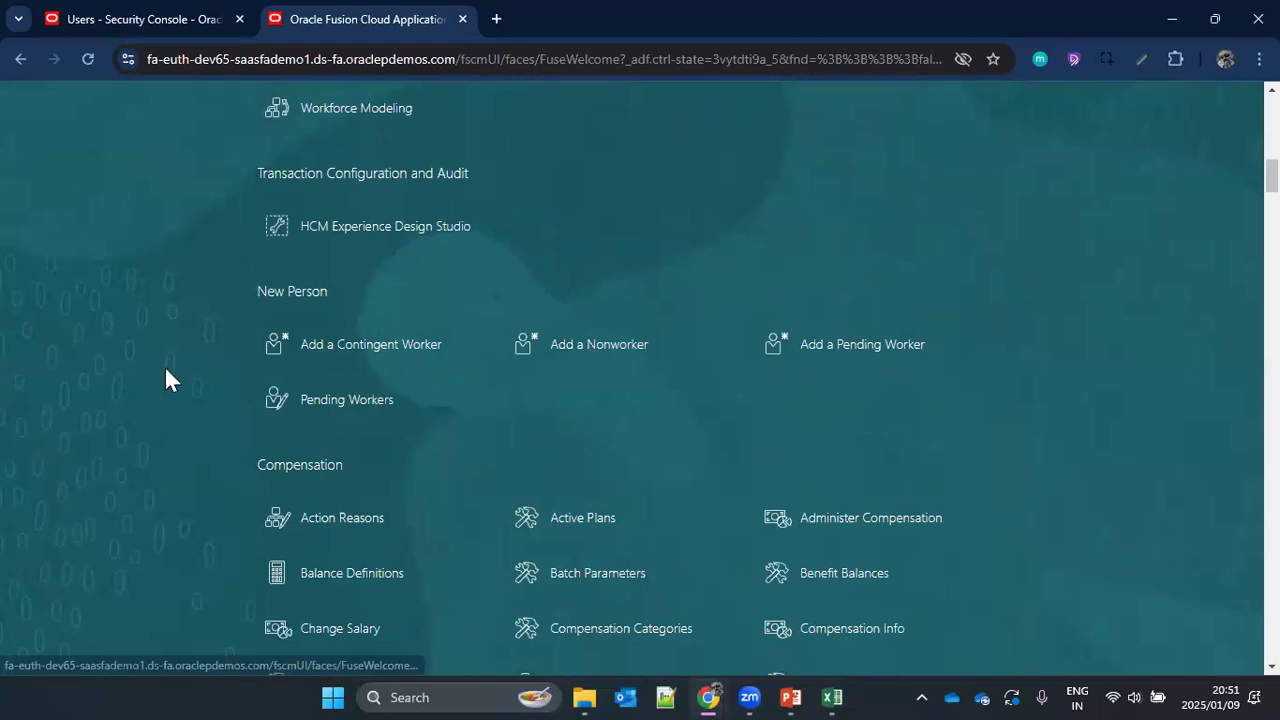
{"action": "left_click", "coordinate": [382, 344]}
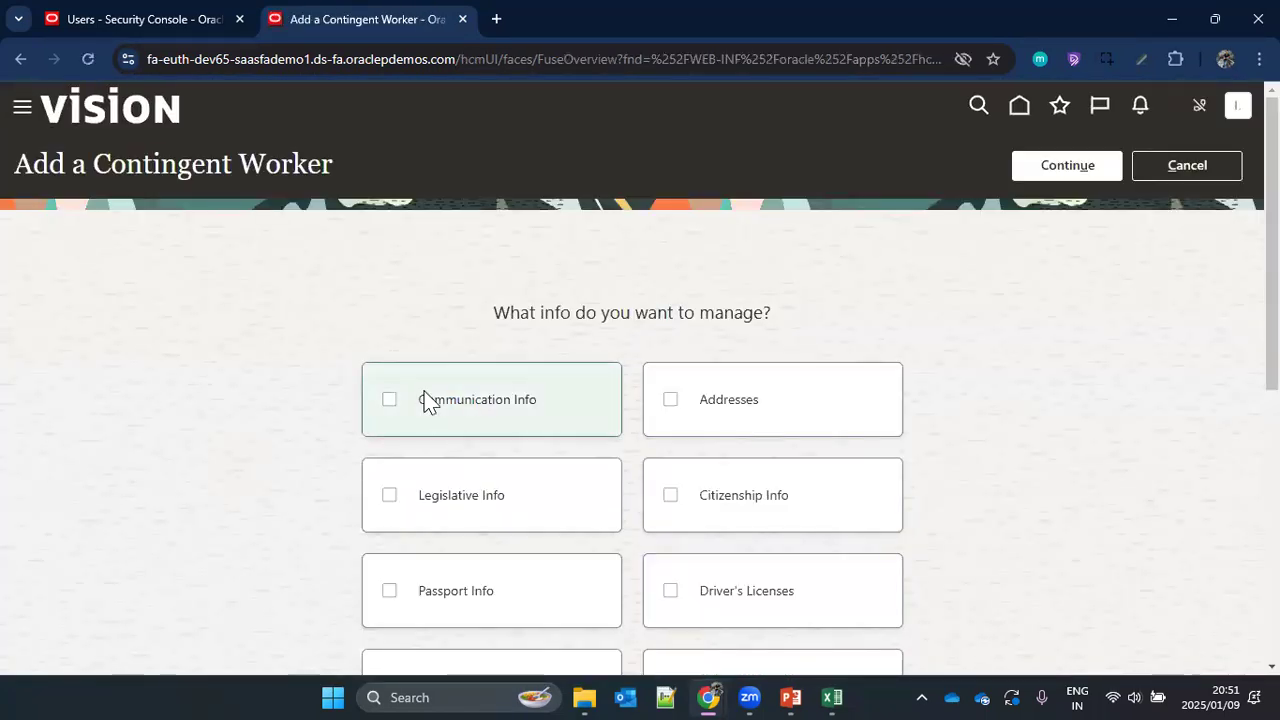
Step: Choose Communication Info, Addresses, Legislative Info, Driver's Licenses and Visas and Permits as the info to manage, and continue to the contingent worker form
{"action": "scroll", "coordinate": [480, 300], "scroll_direction": "down", "scroll_amount": 1}
{"action": "left_click", "coordinate": [617, 316]}
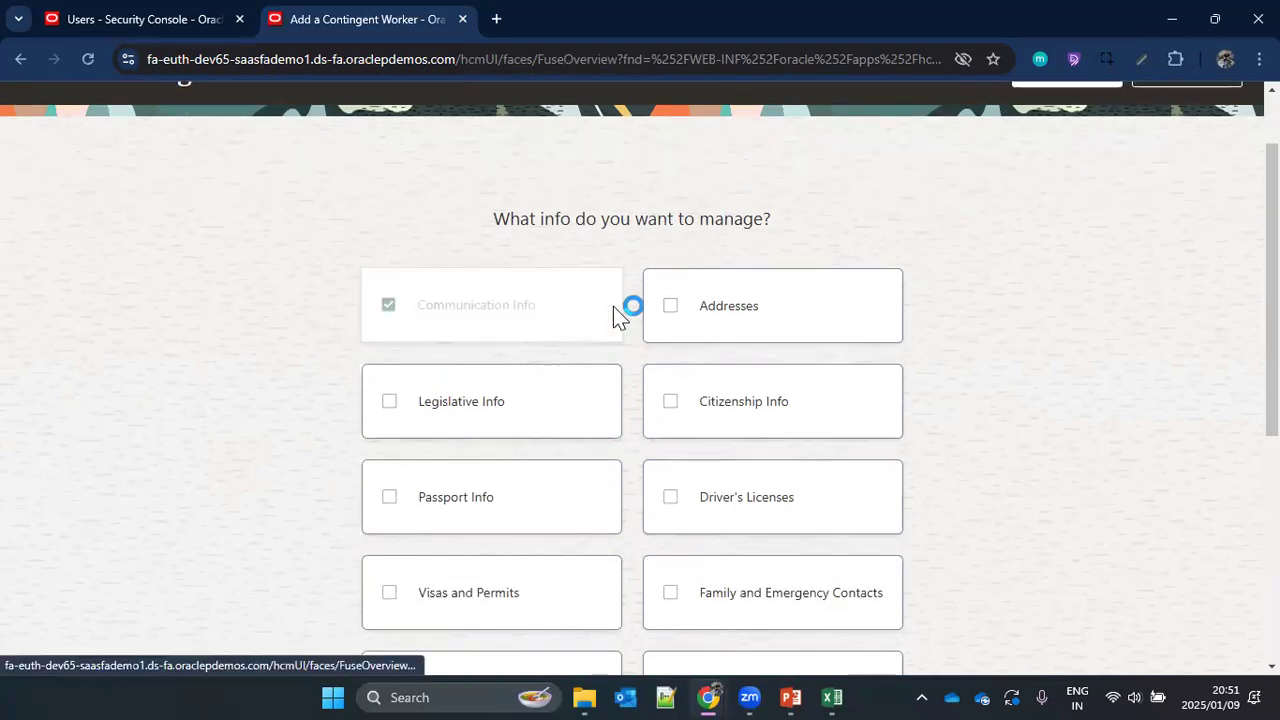
{"action": "left_click", "coordinate": [723, 323]}
{"action": "left_click", "coordinate": [510, 415]}
{"action": "left_click", "coordinate": [723, 502]}
{"action": "left_click", "coordinate": [502, 586]}
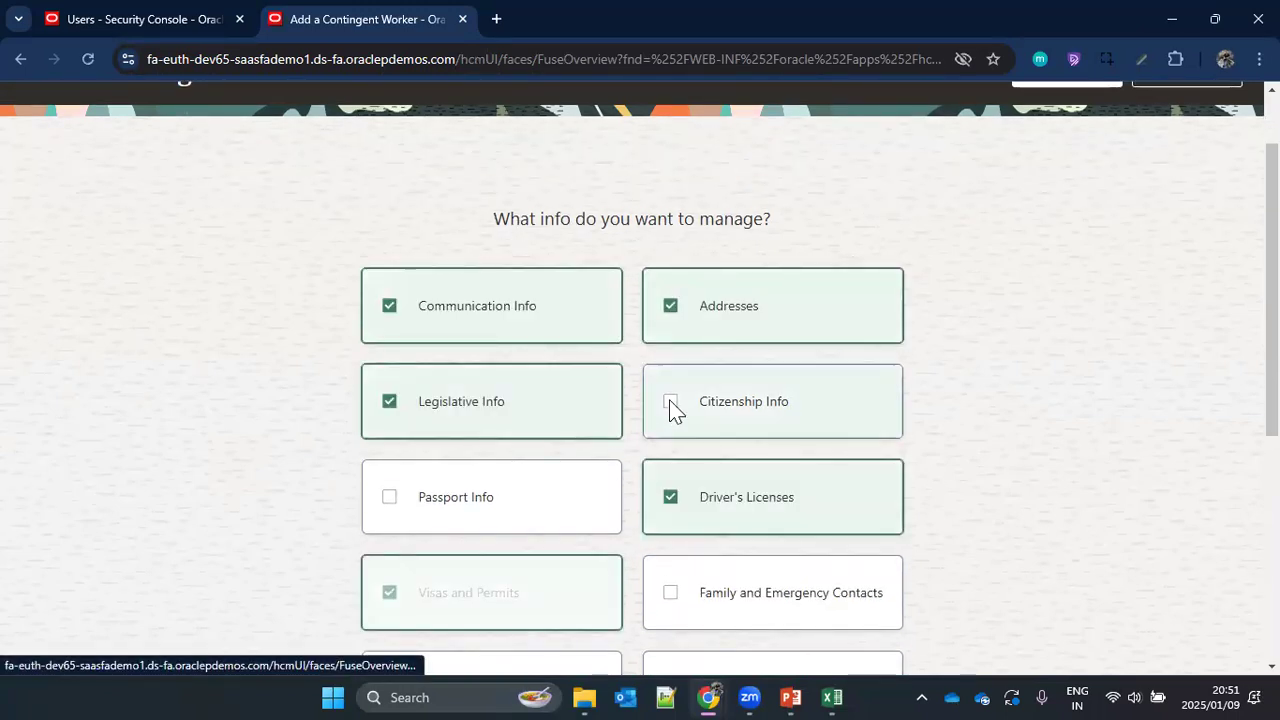
{"action": "scroll", "coordinate": [760, 385], "scroll_direction": "down", "scroll_amount": 4}
{"action": "scroll", "coordinate": [845, 487], "scroll_direction": "up", "scroll_amount": 5}
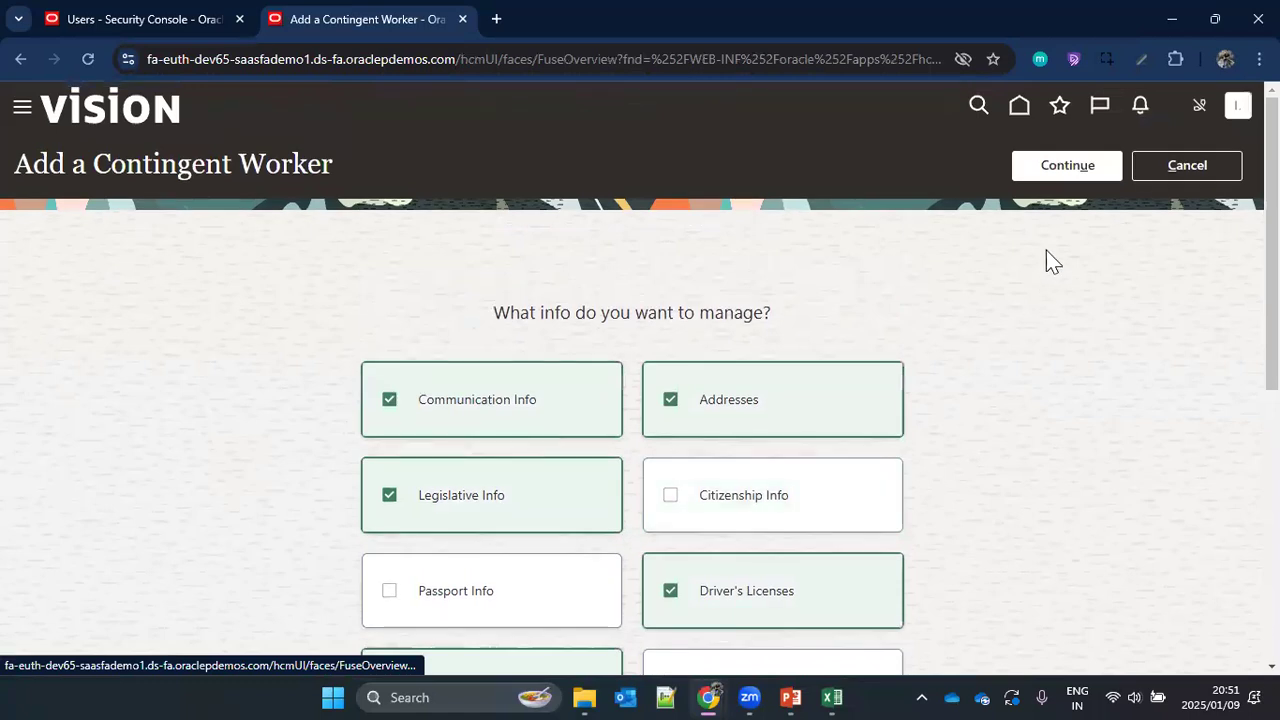
{"action": "left_click", "coordinate": [1045, 170]}
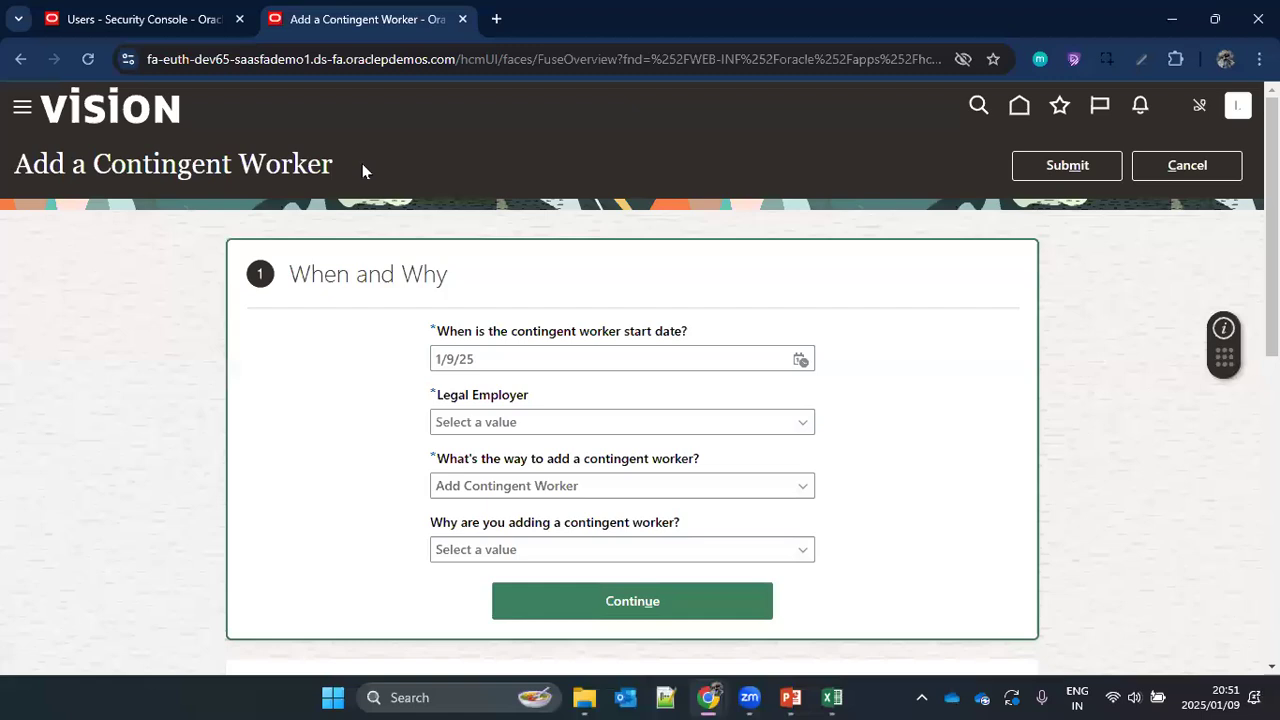
Step: Switch to PowerPoint and highlight the abstract role examples Contingent Worker and Employee on the Types Of Roles slide
{"action": "mouse_move", "coordinate": [790, 697]}
{"action": "left_click", "coordinate": [731, 623]}
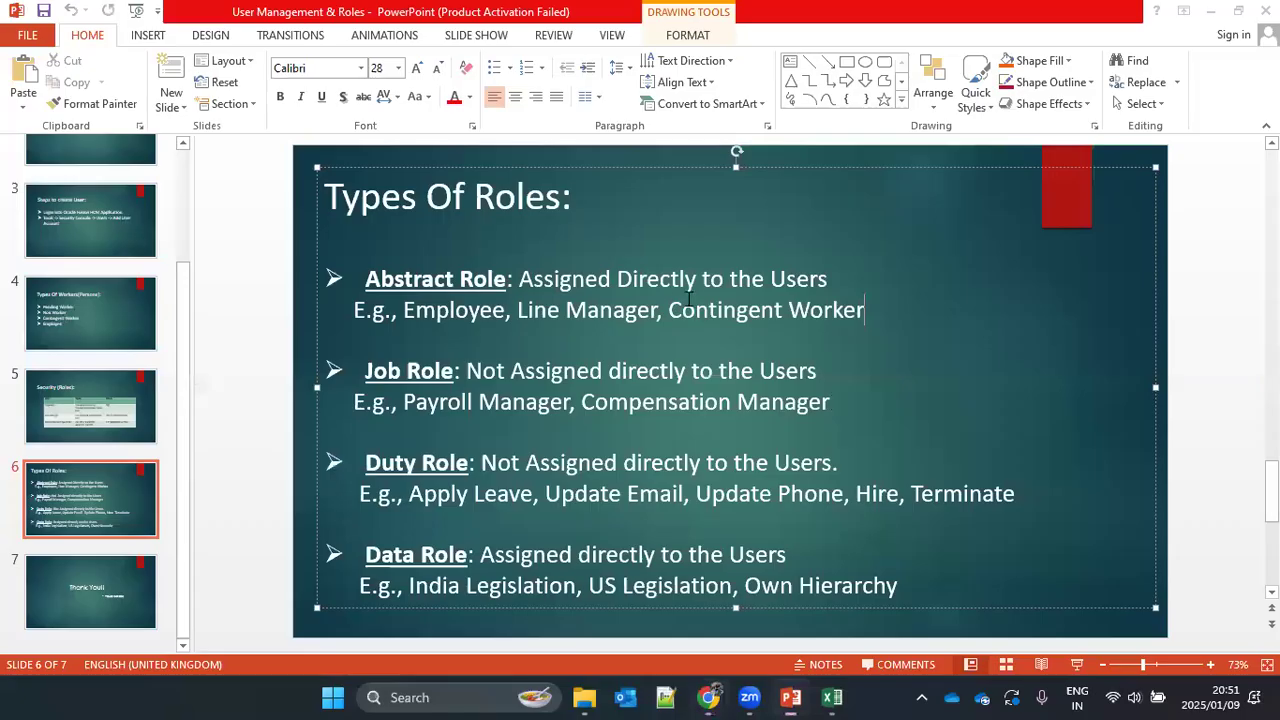
{"action": "left_click_drag", "start_coordinate": [668, 310], "coordinate": [866, 311]}
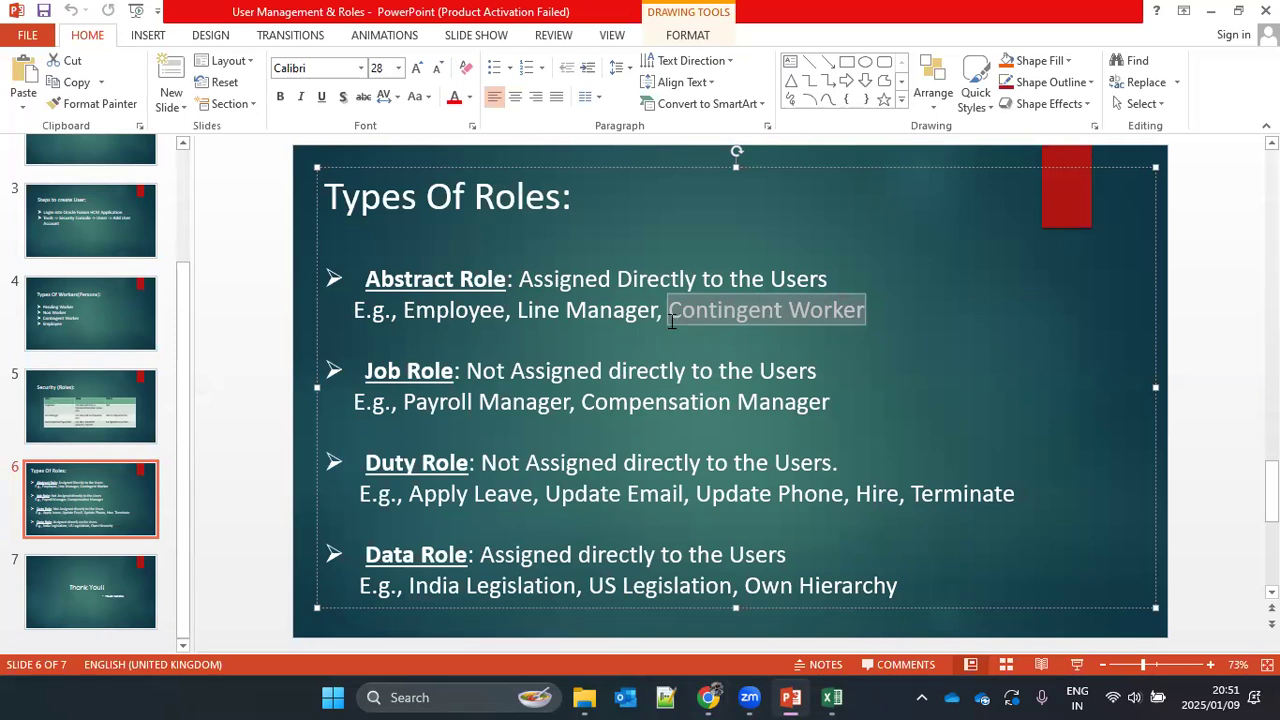
{"action": "double_click", "coordinate": [455, 311]}
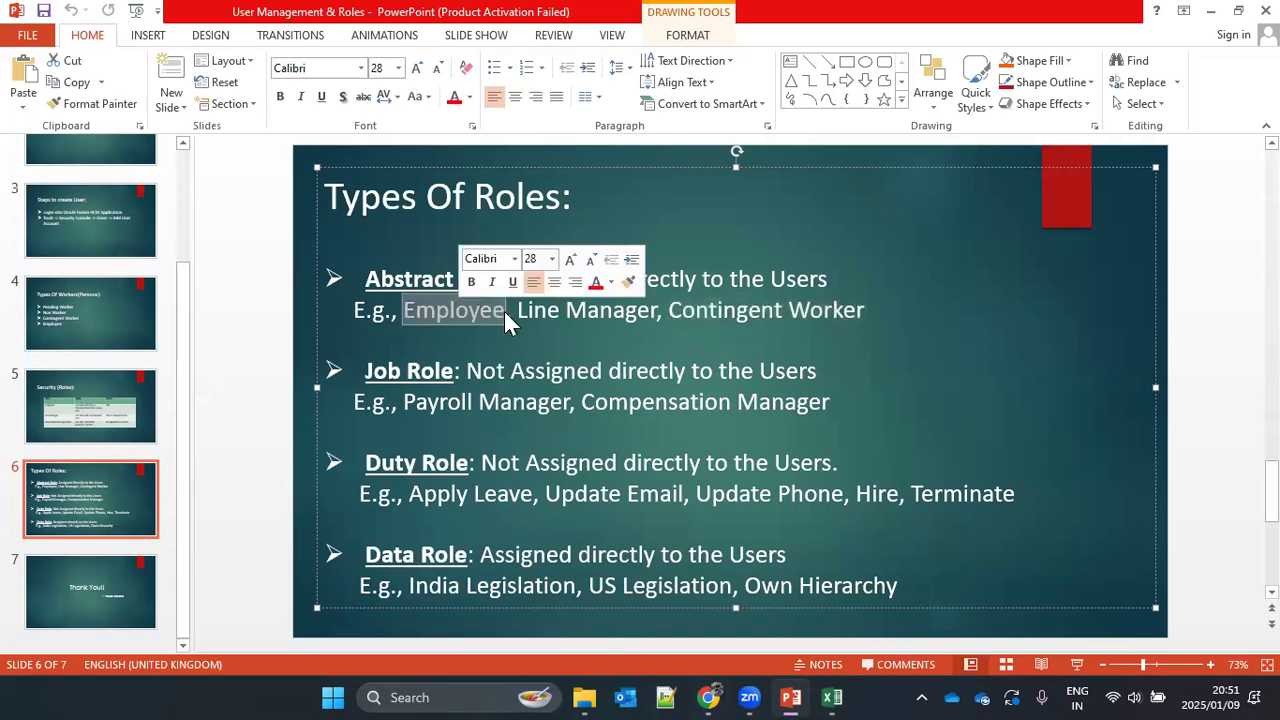